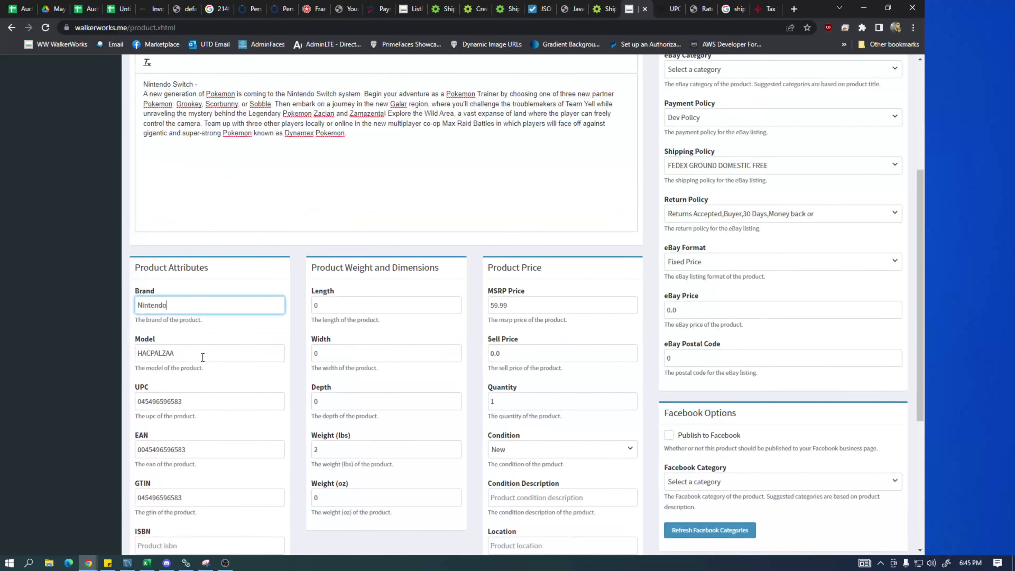
Set the product's weight in pounds to 0
click(201, 354)
click(200, 401)
click(206, 449)
scroll(206, 448, down, 3)
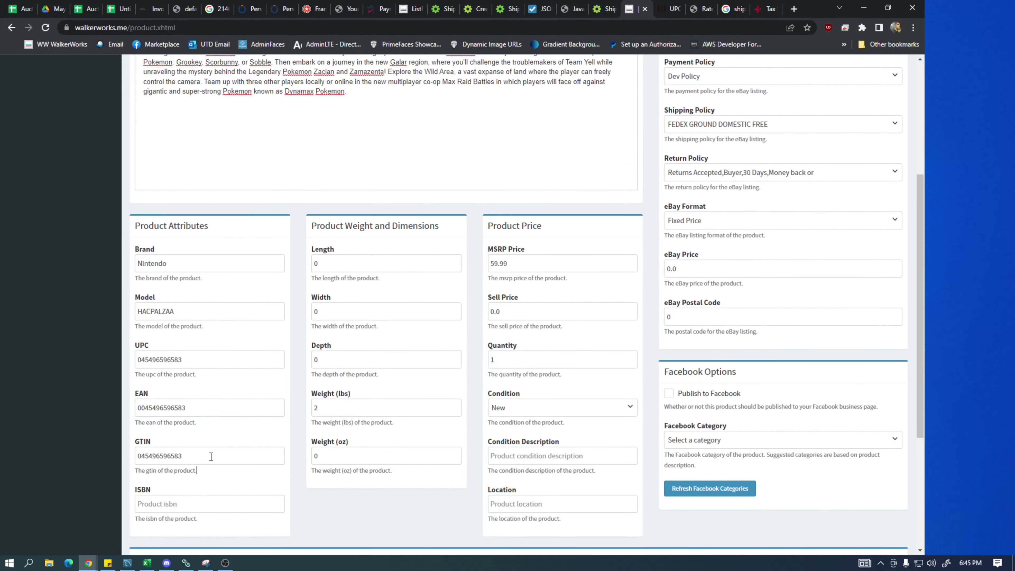
double_click(350, 302)
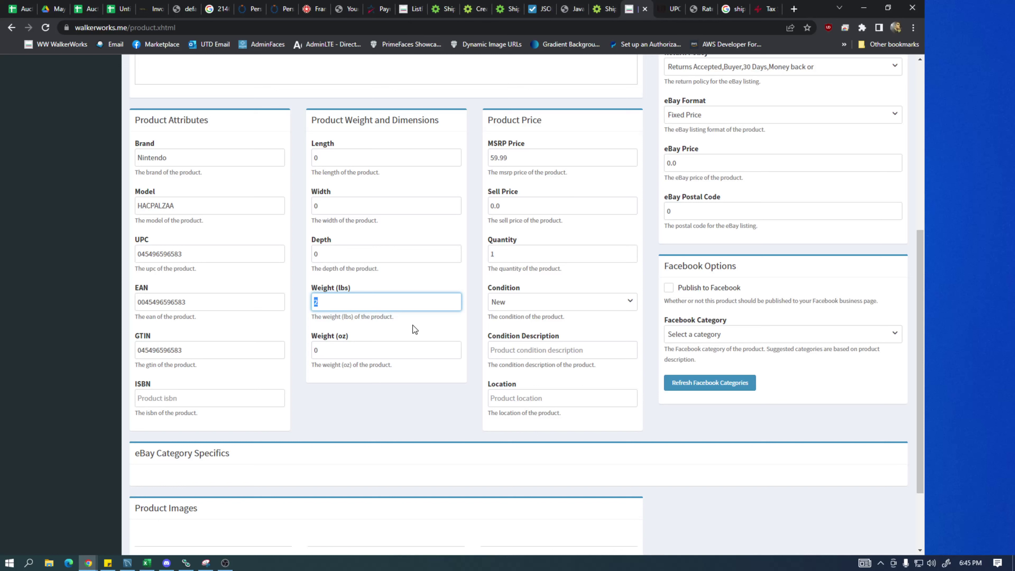
text(0)
Copy the product's UPC from the product attributes for a price lookup
drag(518, 157, 439, 156)
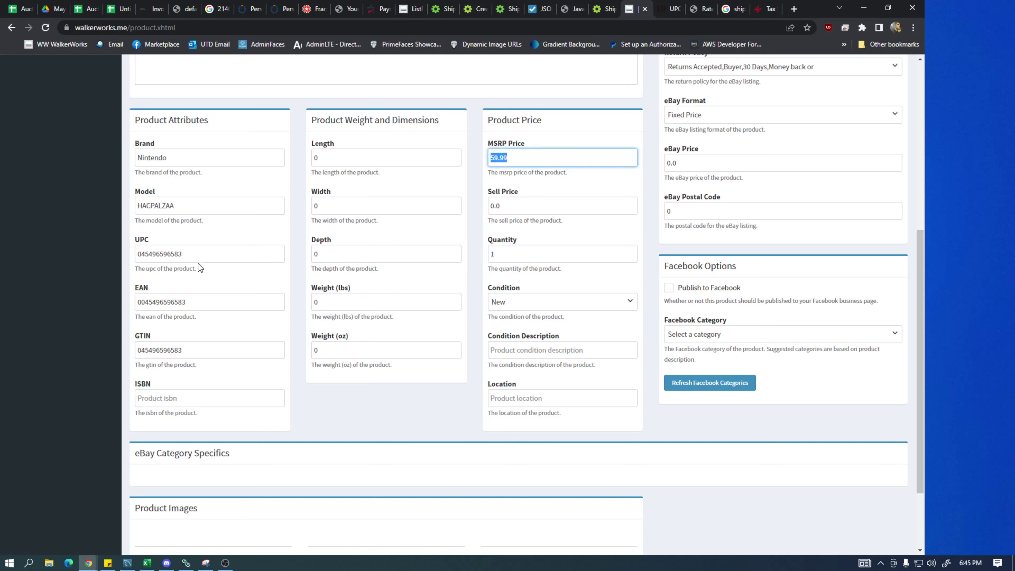
click(506, 205)
double_click(174, 254)
key(ctrl+c)
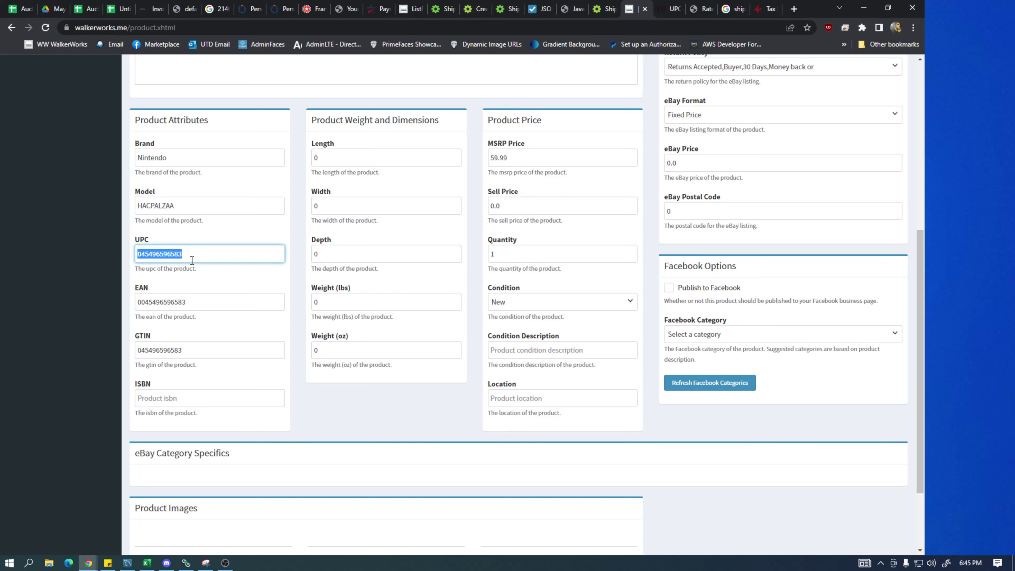
click(702, 9)
click(642, 28)
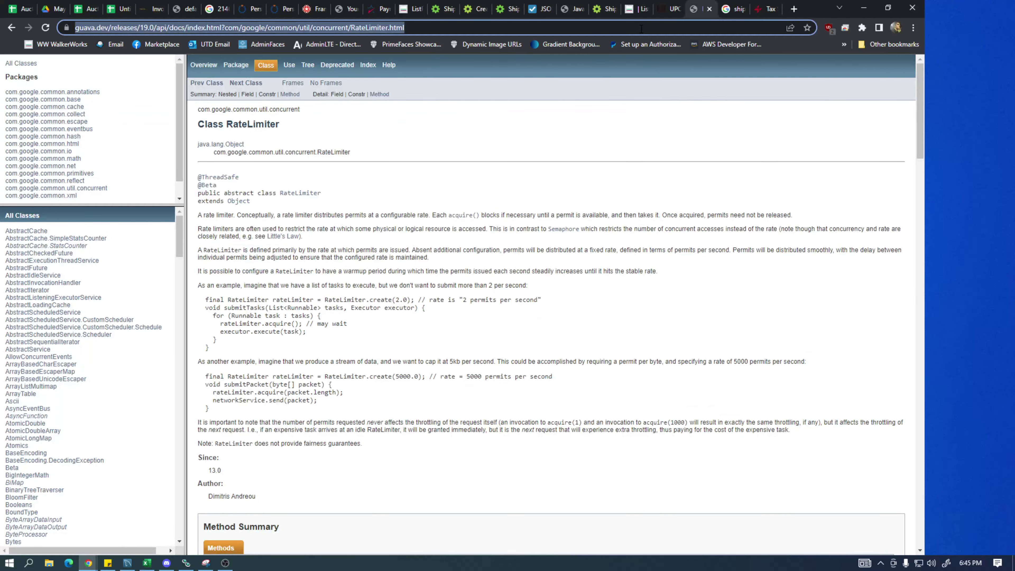
text(eb)
key(Return)
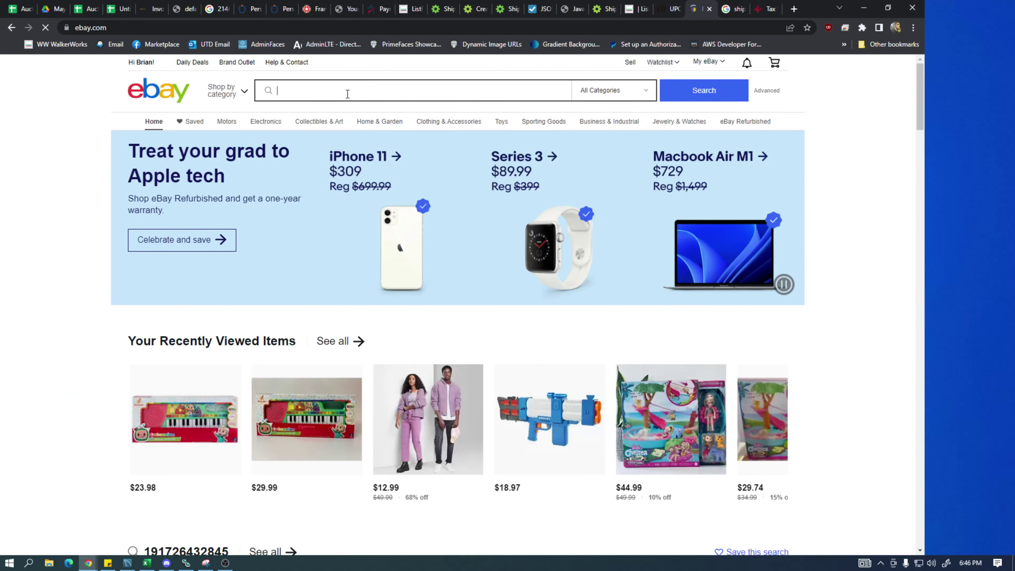
click(347, 93)
key(ctrl+v)
key(Return)
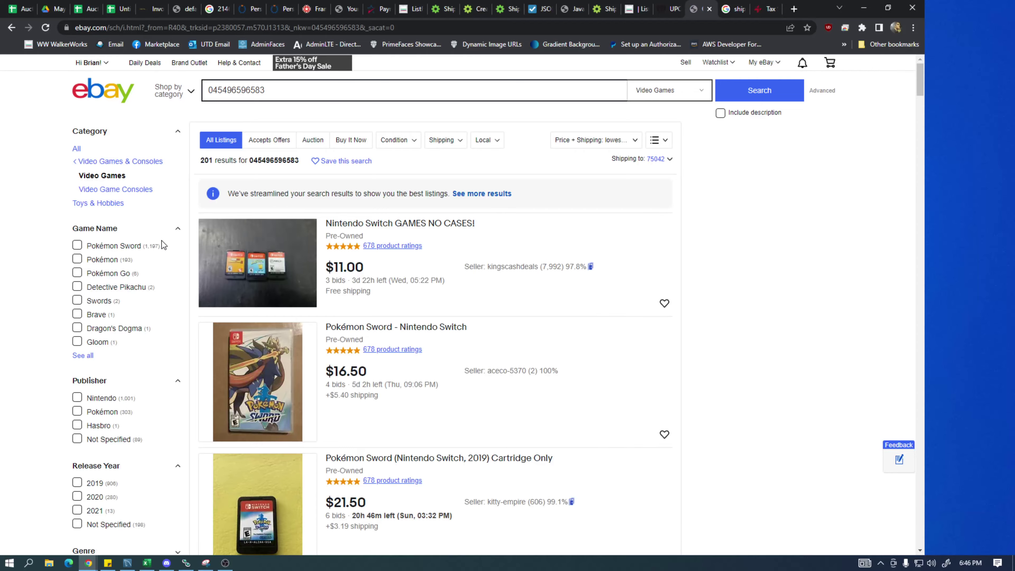
Filter the search results to Brand New condition and Sold Items only
scroll(169, 283, down, 6)
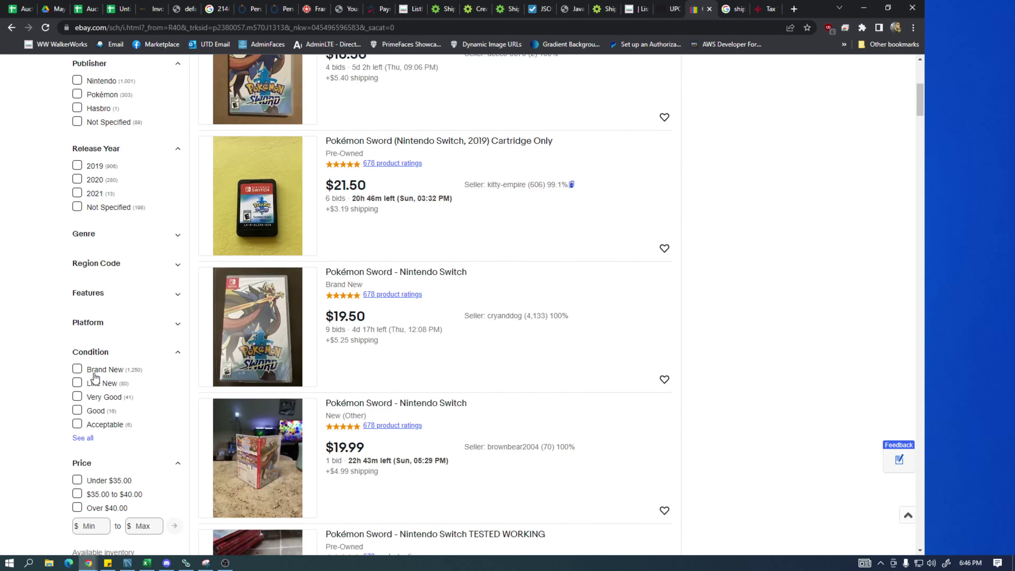
click(88, 370)
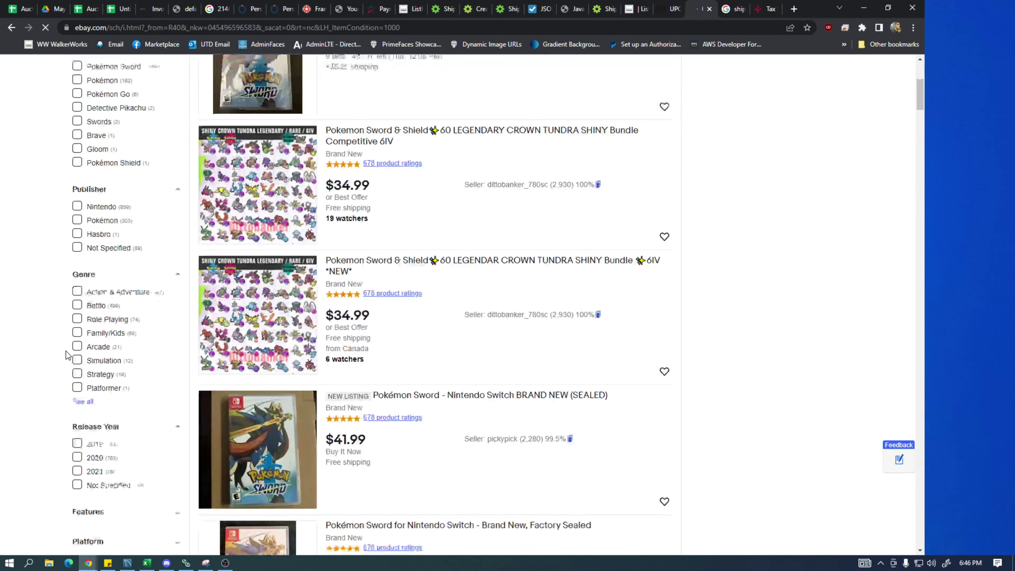
scroll(68, 355, down, 20)
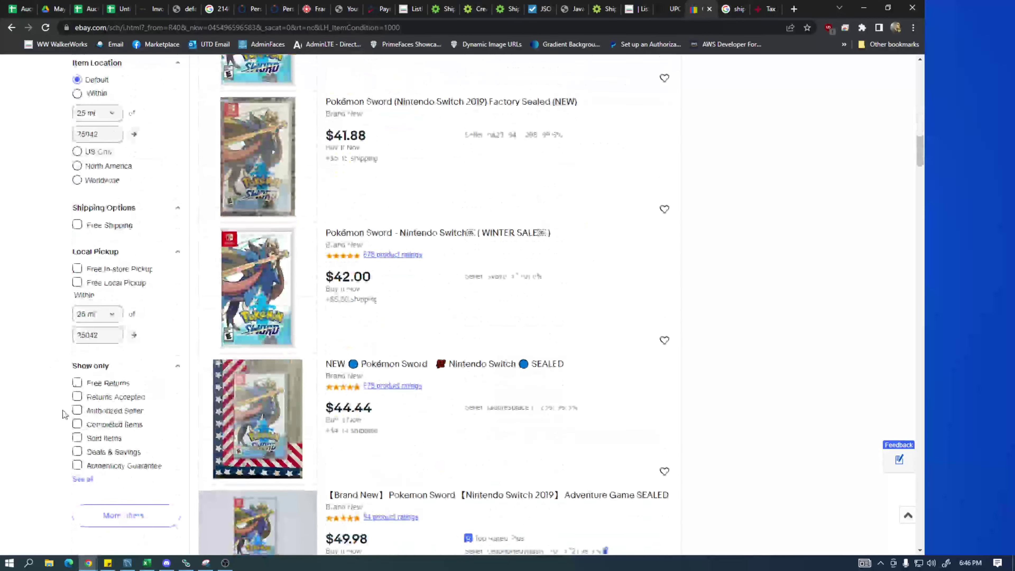
click(96, 438)
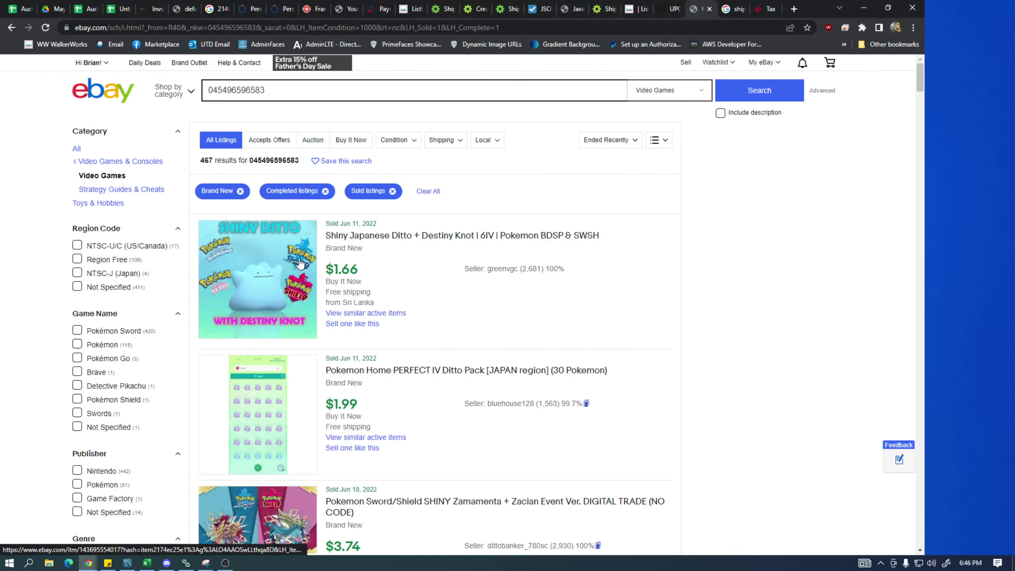
Sort the sold listings by Price + Shipping: highest first
scroll(452, 329, down, 15)
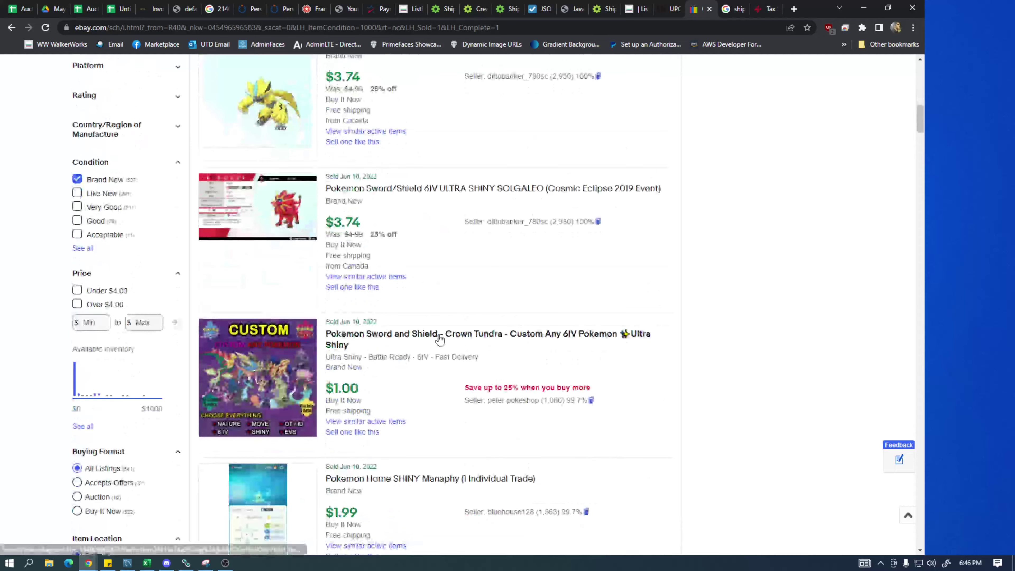
scroll(439, 338, up, 15)
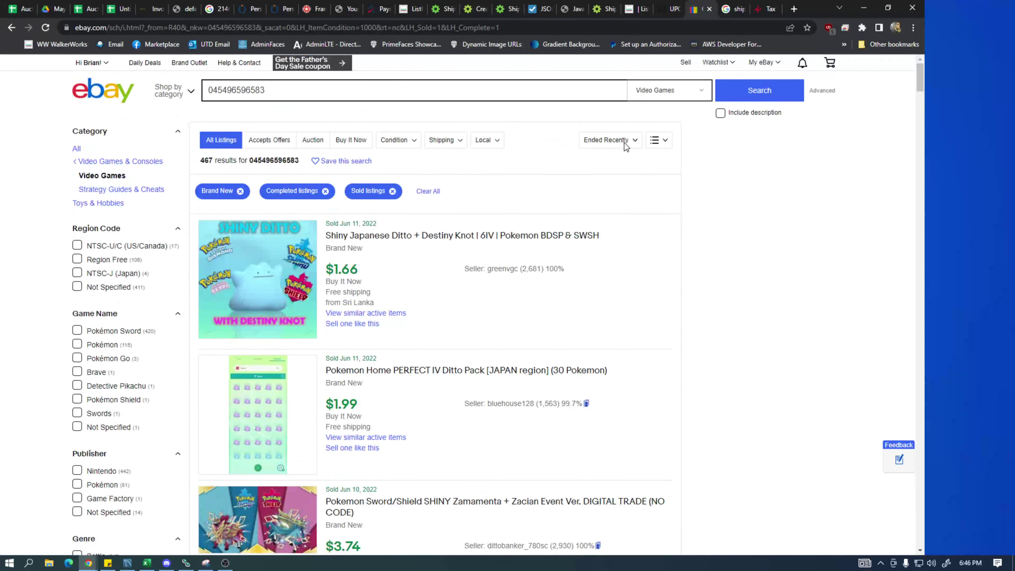
click(625, 144)
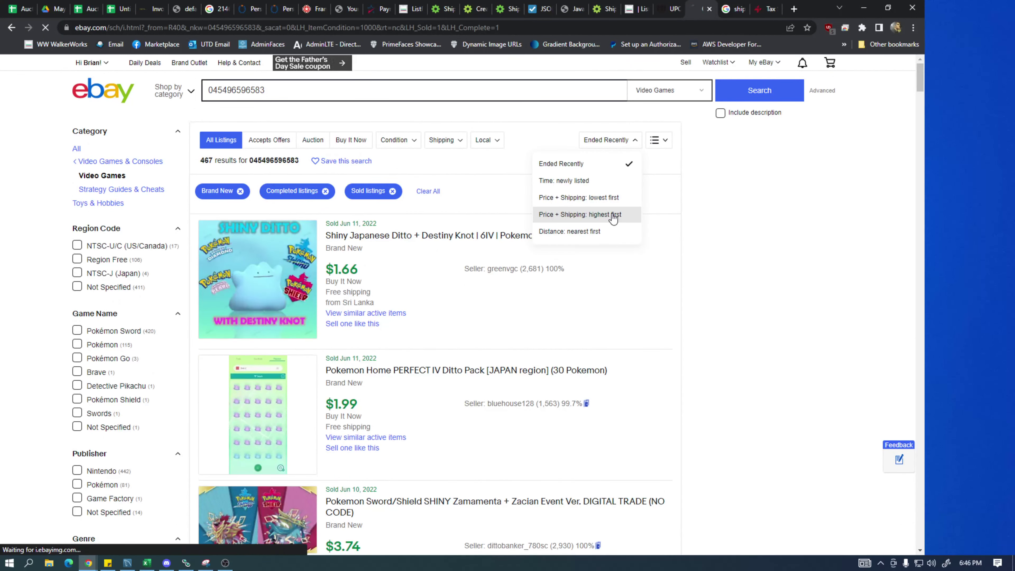
click(604, 218)
Examine the sold prices of the brand new single-game Pokémon Sword listings
scroll(268, 408, down, 6)
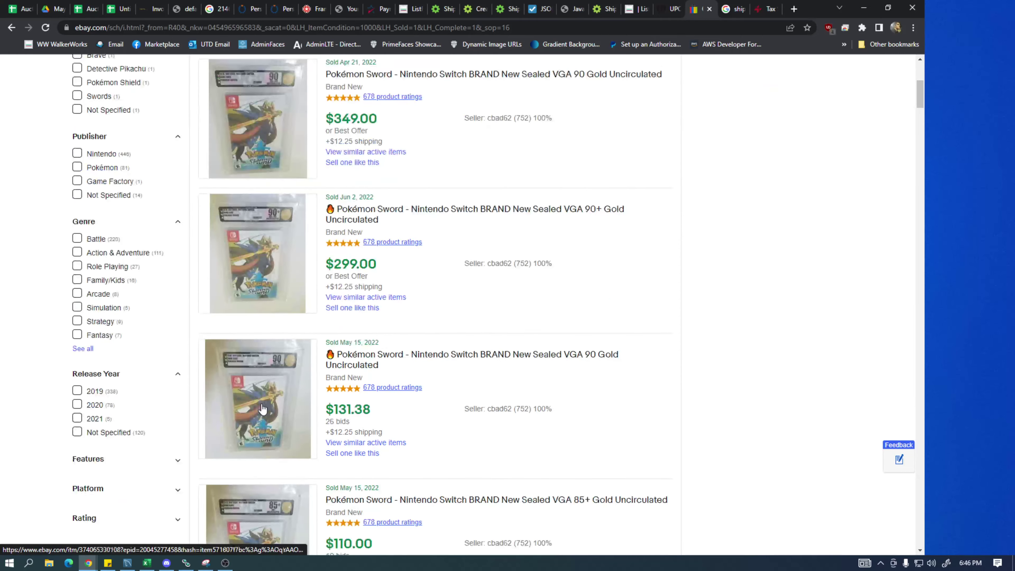
scroll(263, 408, down, 18)
scroll(244, 380, up, 6)
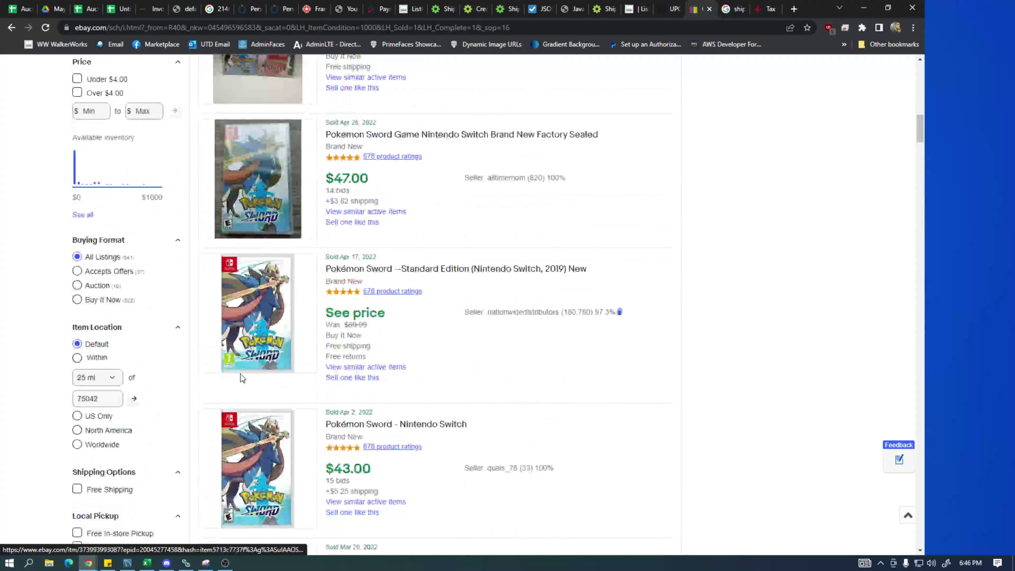
scroll(277, 251, up, 2)
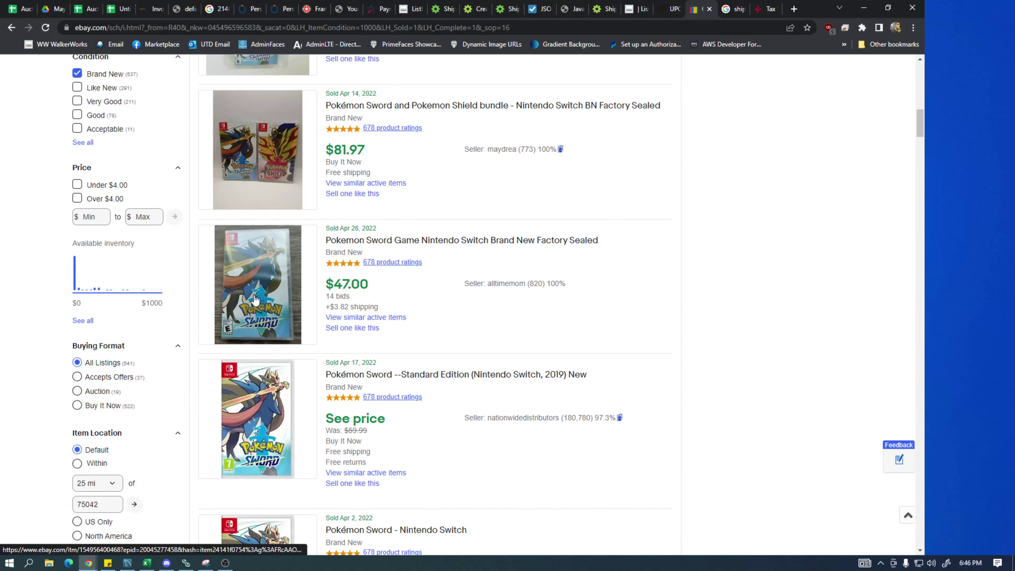
scroll(258, 301, up, 2)
scroll(264, 296, down, 5)
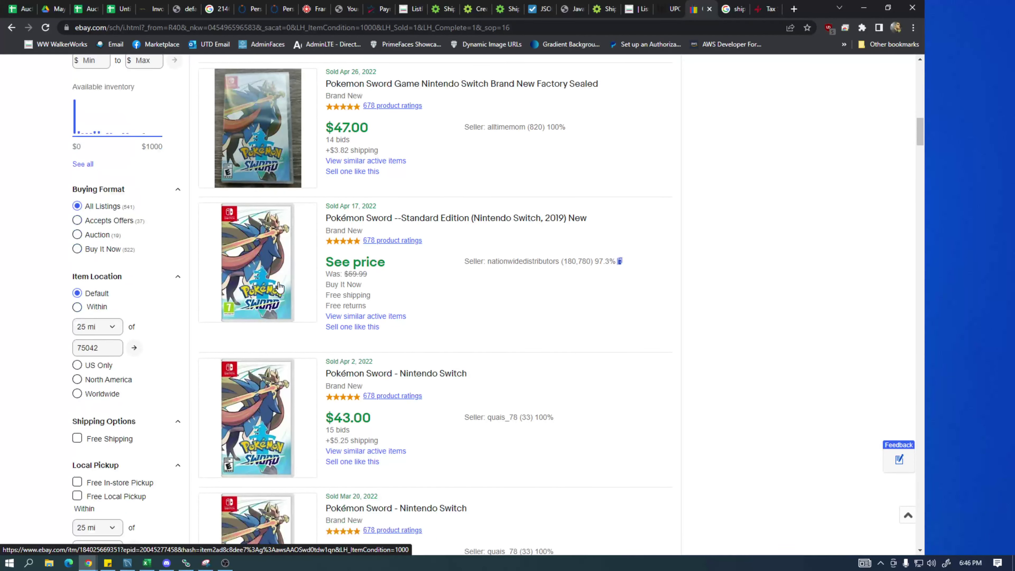
scroll(279, 261, down, 2)
scroll(278, 261, down, 3)
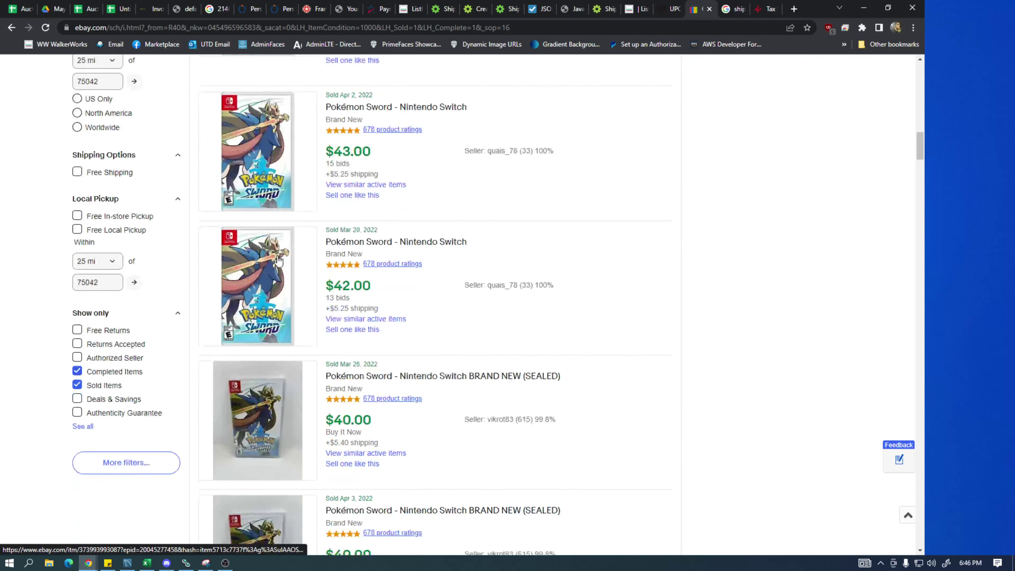
scroll(278, 261, down, 4)
scroll(273, 265, down, 5)
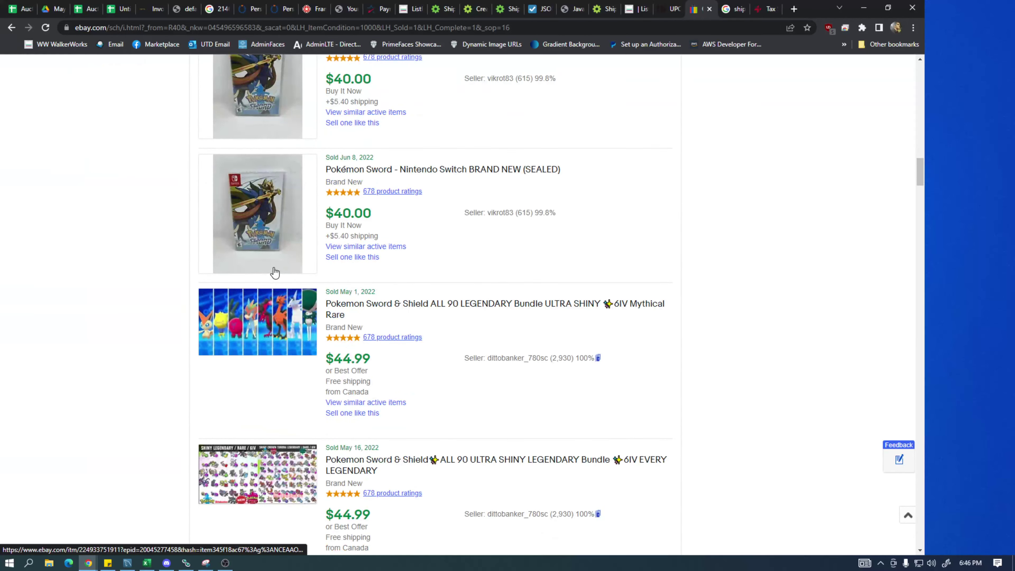
scroll(274, 274, up, 15)
Return to the product form and set the sell price to 45
click(635, 8)
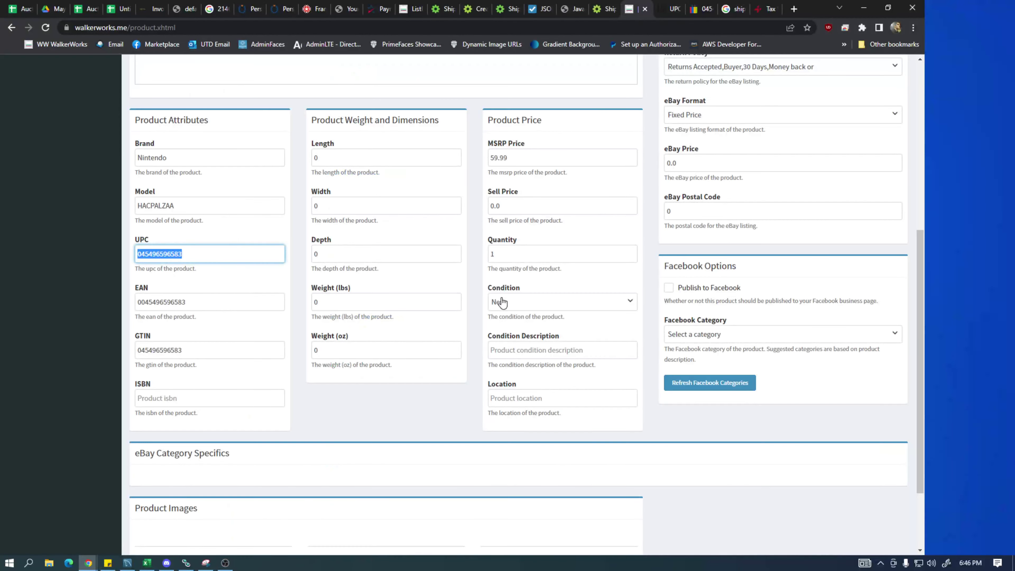
click(520, 206)
text(45)
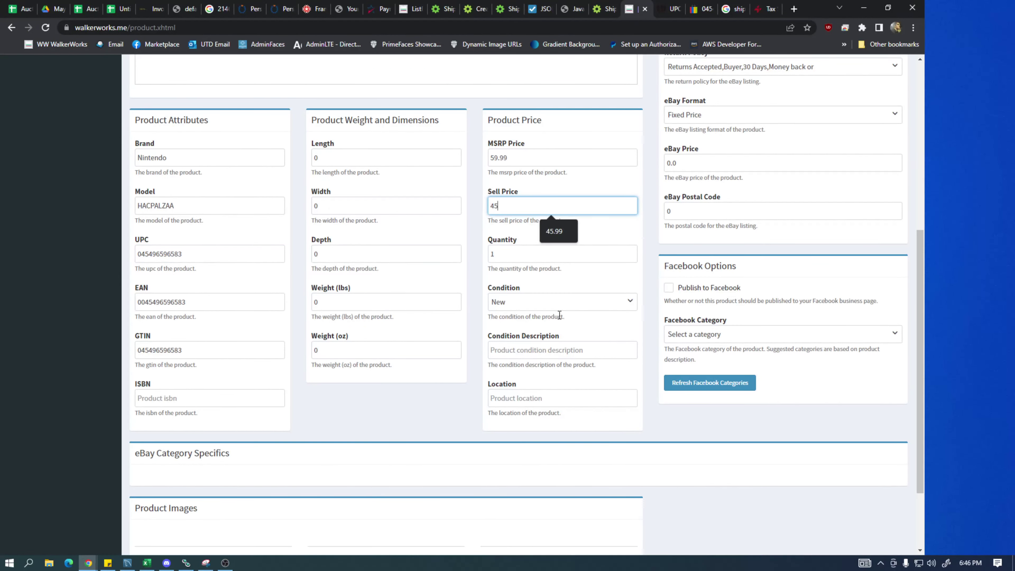
click(520, 254)
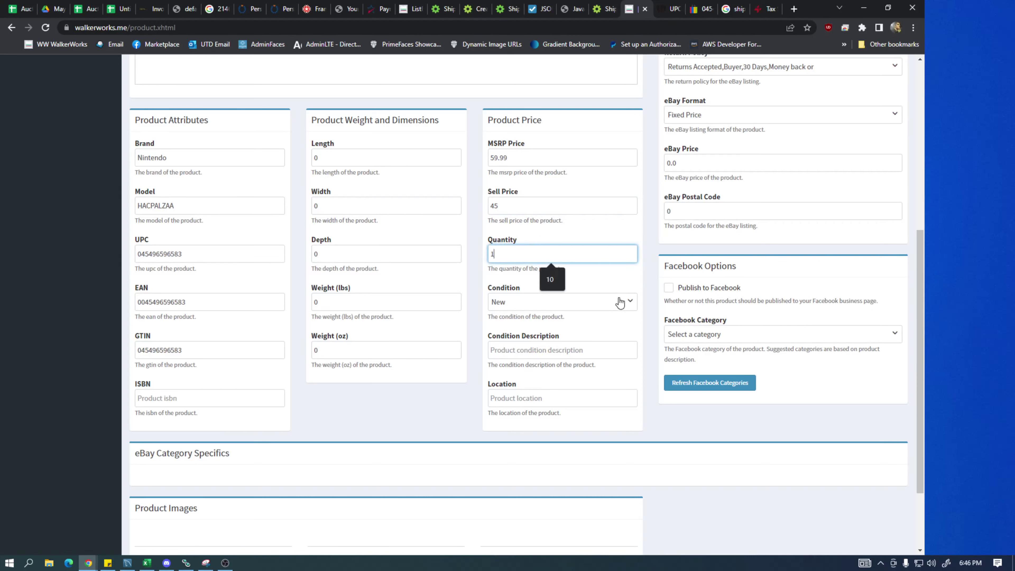
Set the condition description to "This product is brand new in the box." and the location to COOL LOCATION
click(522, 350)
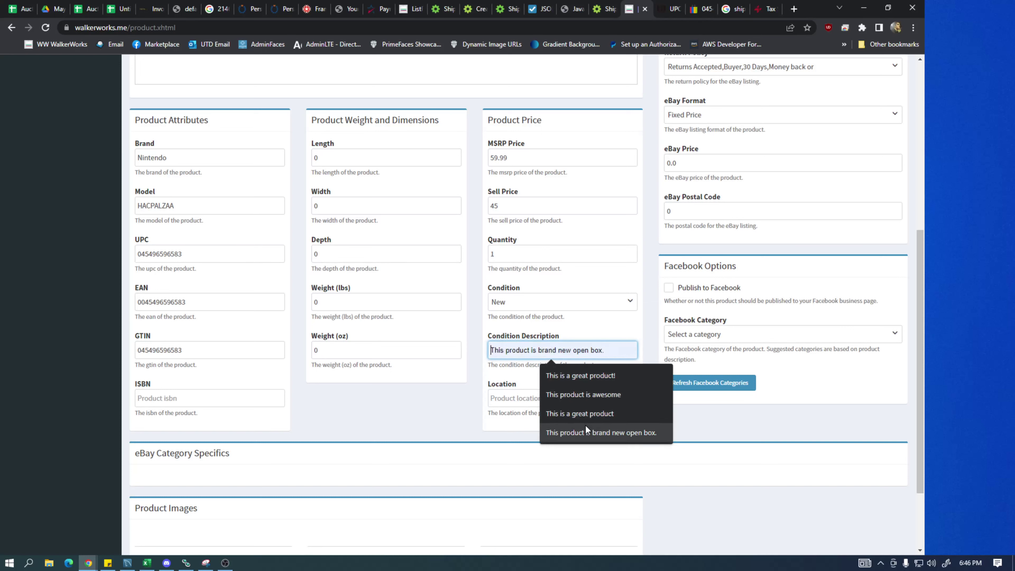
click(589, 432)
drag(602, 351, 559, 351)
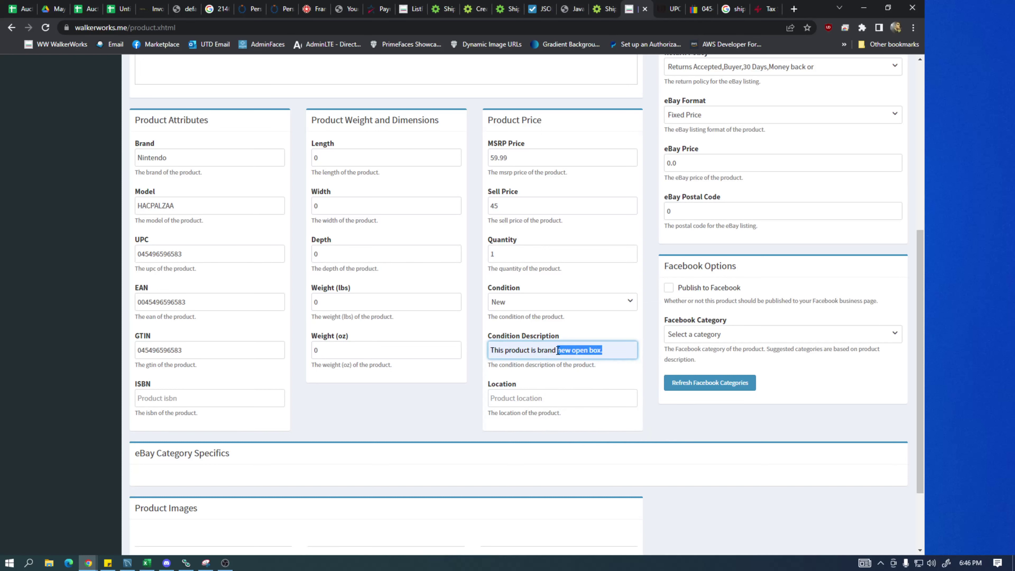
text(new in the b)
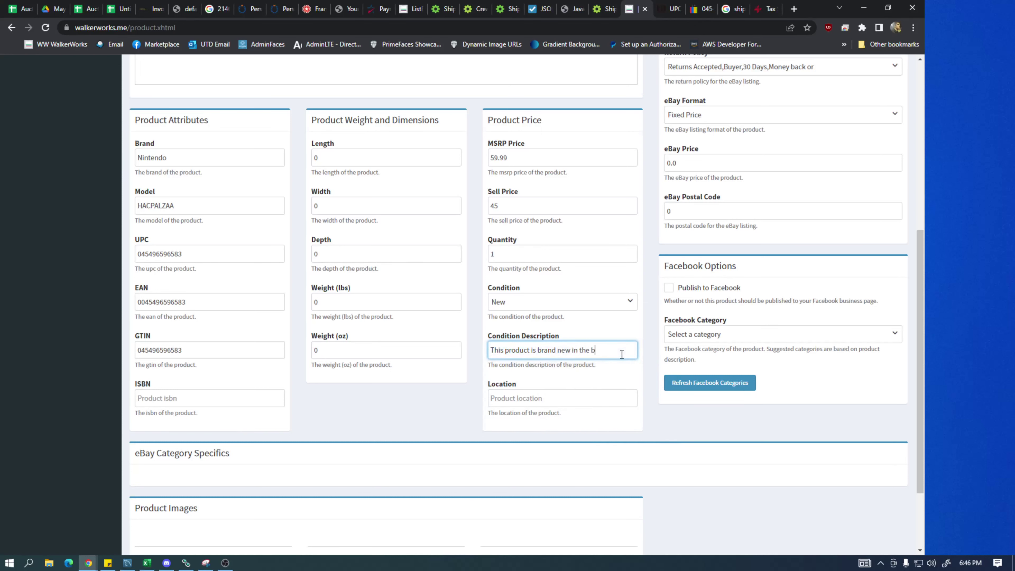
key(Tab)
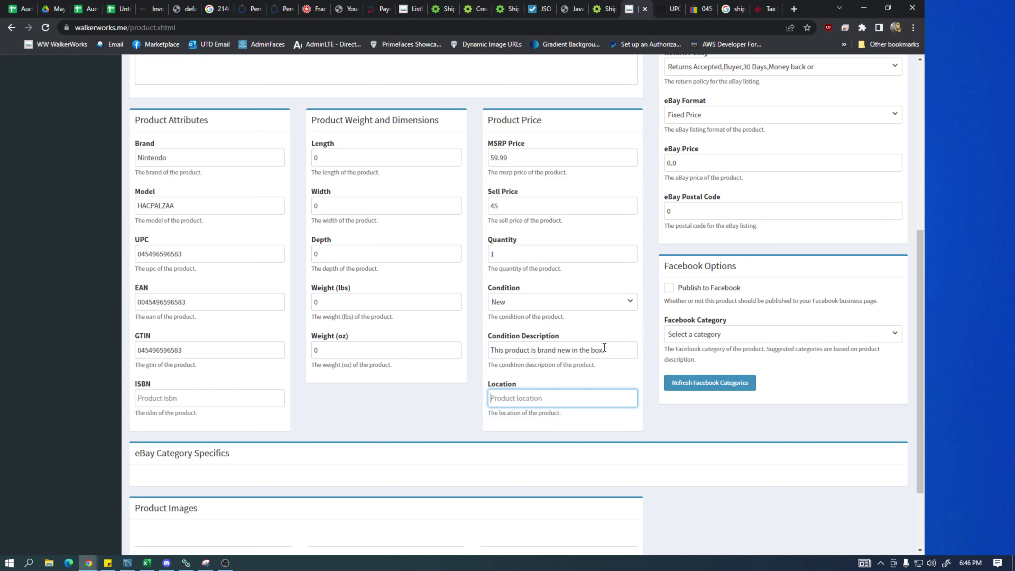
text(COOL LOCATION)
Save the completed Pokémon Sword product to the inventory
scroll(358, 249, up, 8)
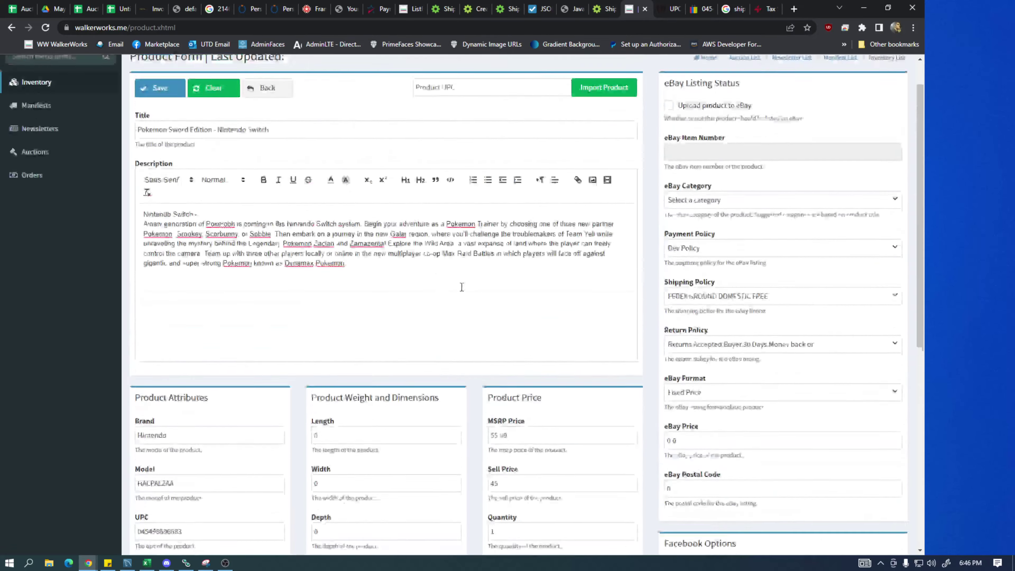
scroll(229, 343, down, 10)
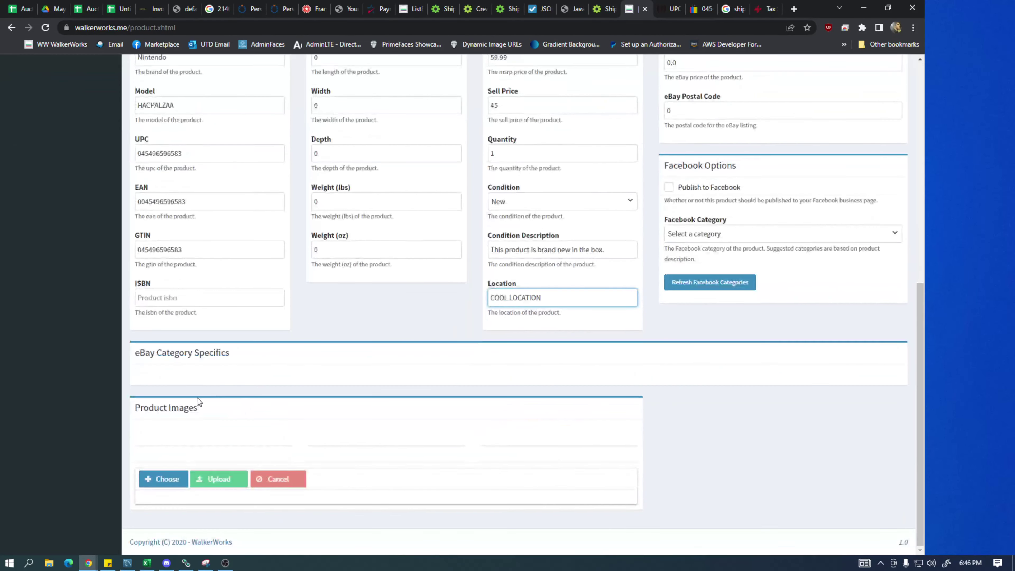
click(179, 427)
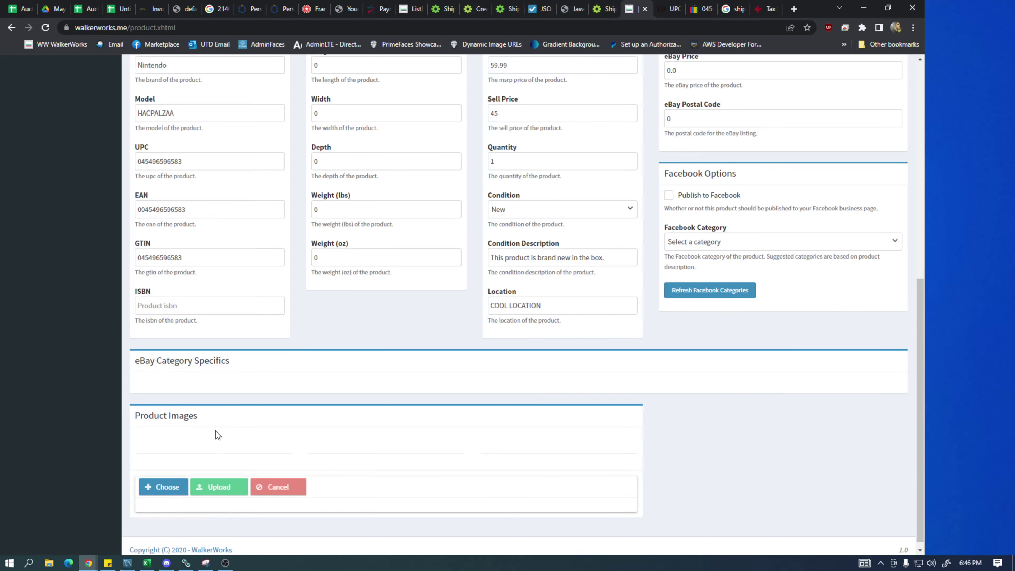
scroll(216, 431, up, 10)
click(158, 136)
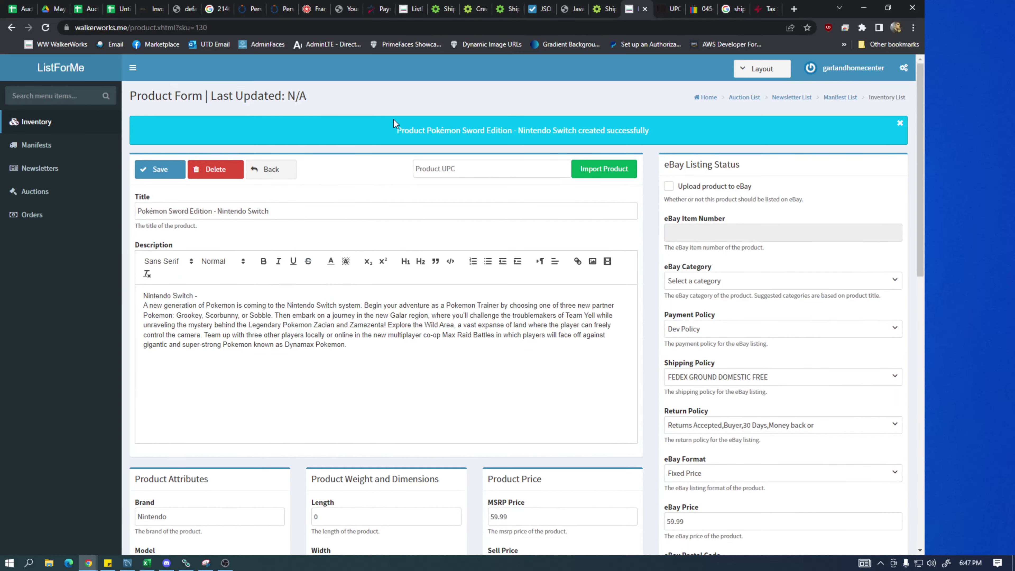
Examine the saved product's SKU in the page address, its product image and its eBay listing fields
click(204, 28)
scroll(208, 294, down, 15)
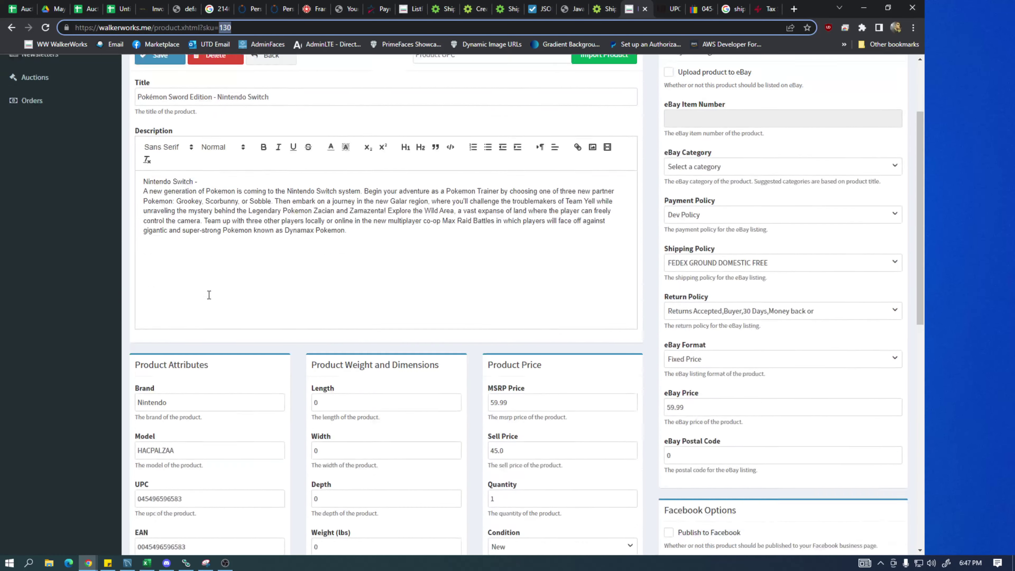
right_click(199, 320)
click(341, 304)
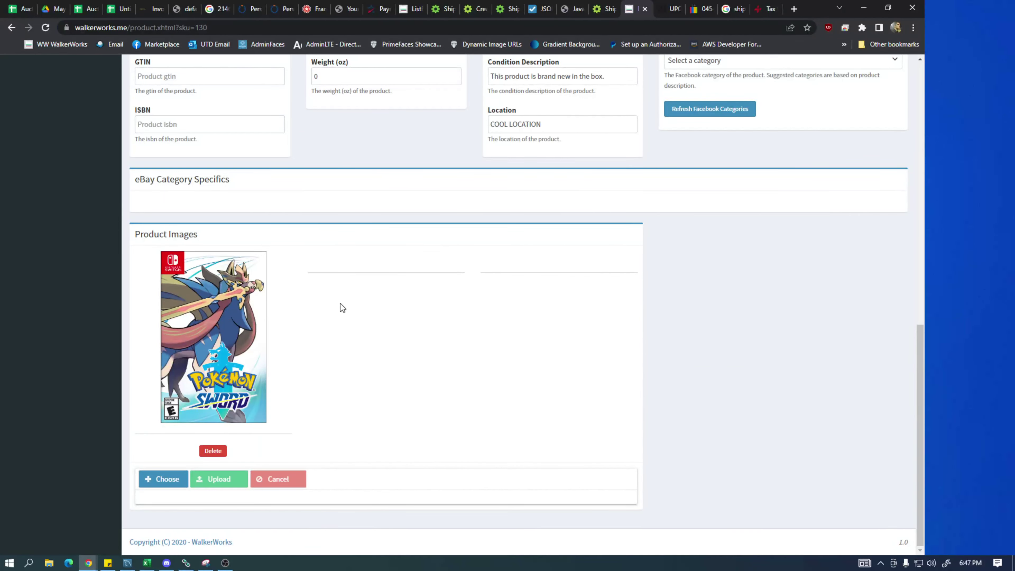
scroll(279, 348, up, 10)
scroll(207, 440, down, 4)
scroll(176, 492, up, 10)
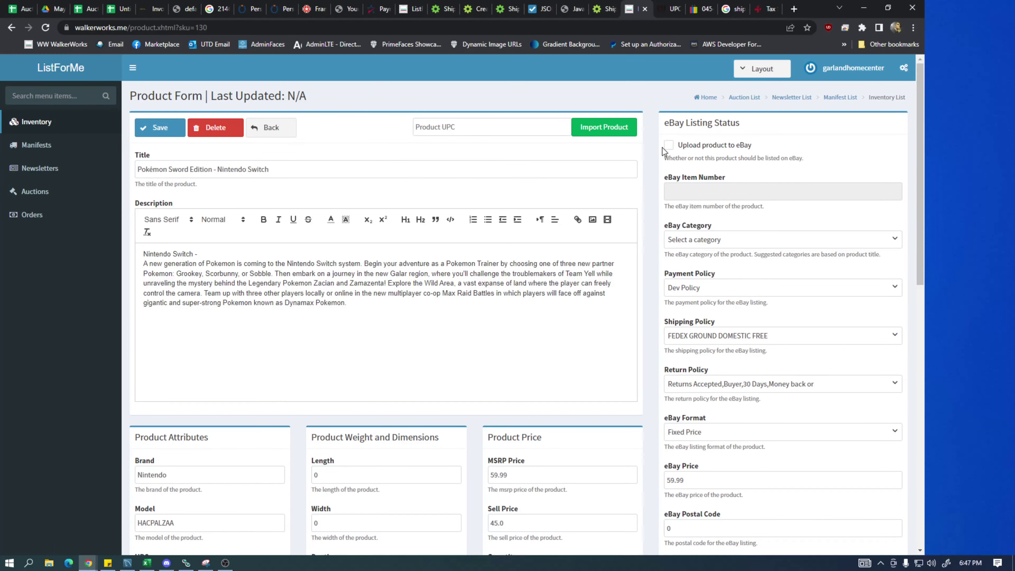
click(200, 27)
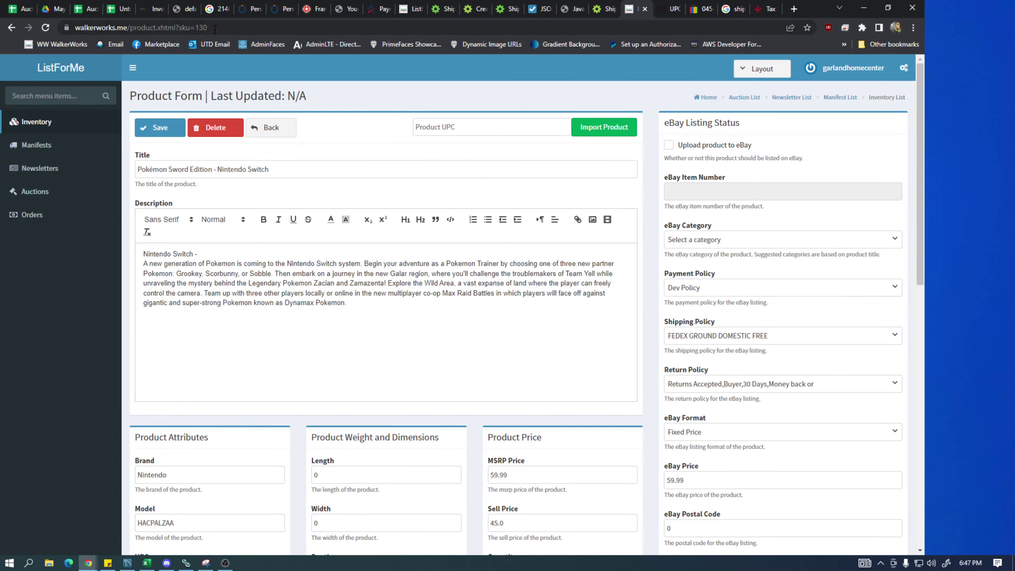
Enable uploading the product to eBay and choose Video Games as its eBay category
double_click(225, 28)
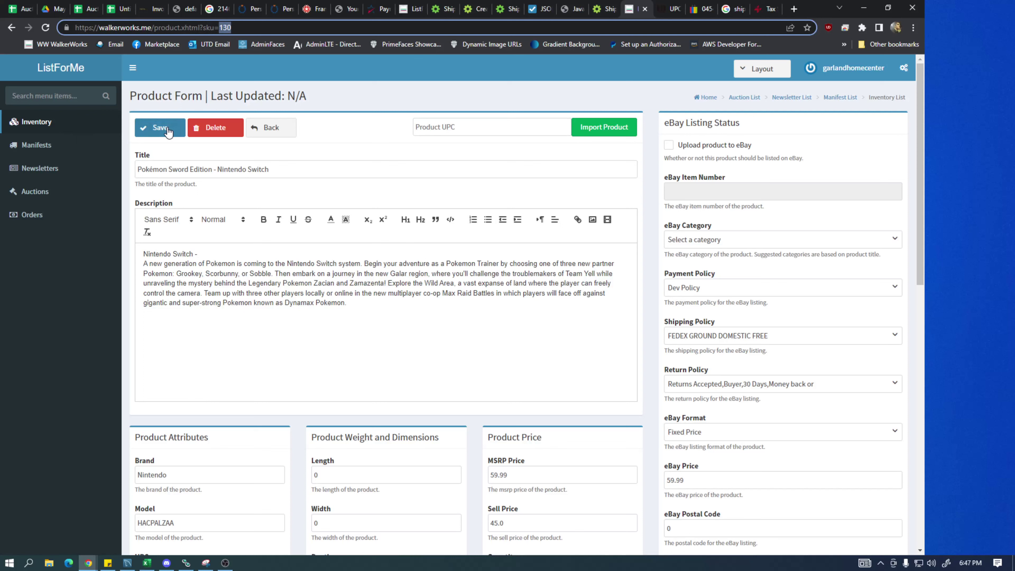
click(337, 128)
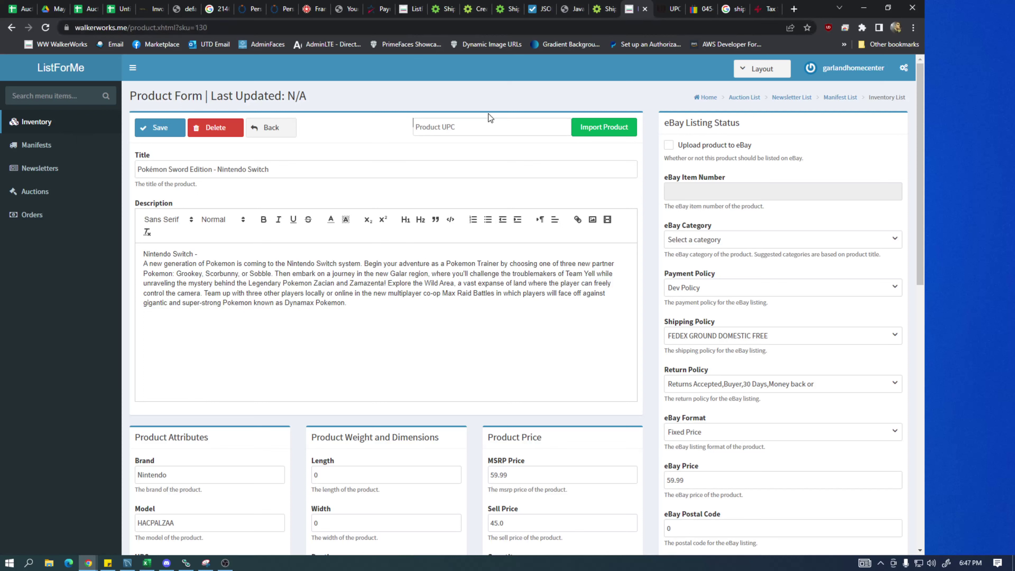
click(668, 146)
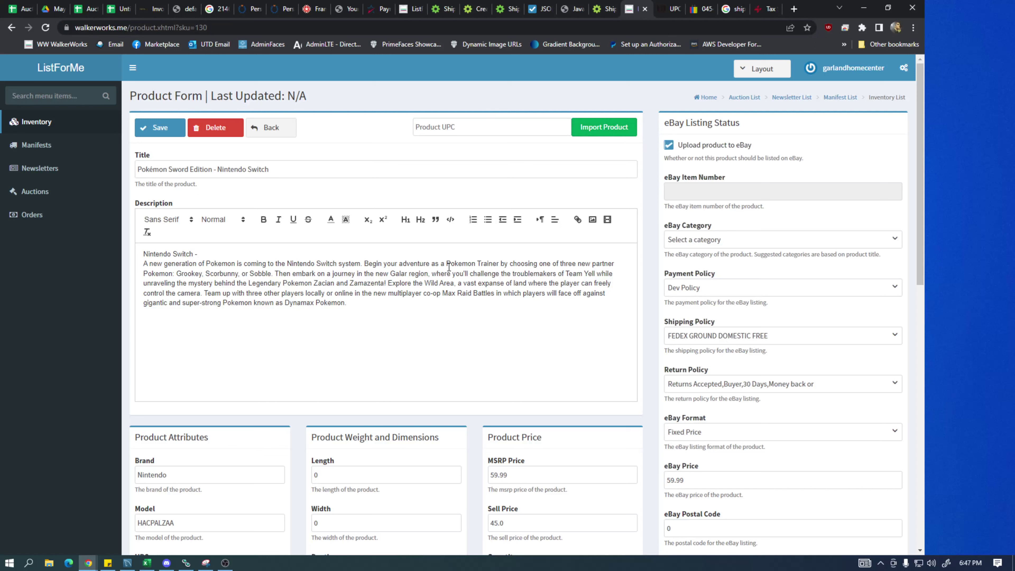
click(729, 243)
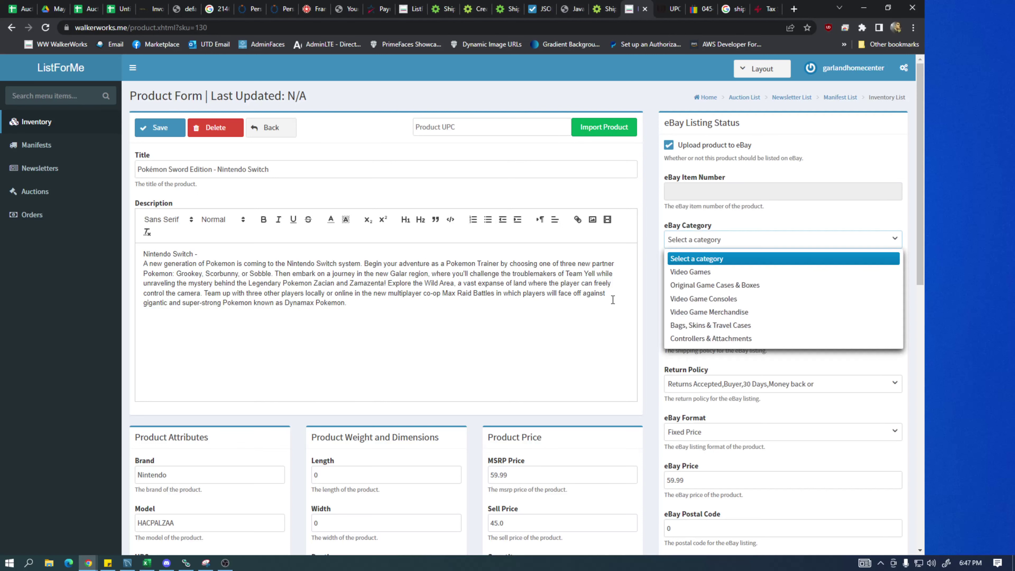
click(691, 273)
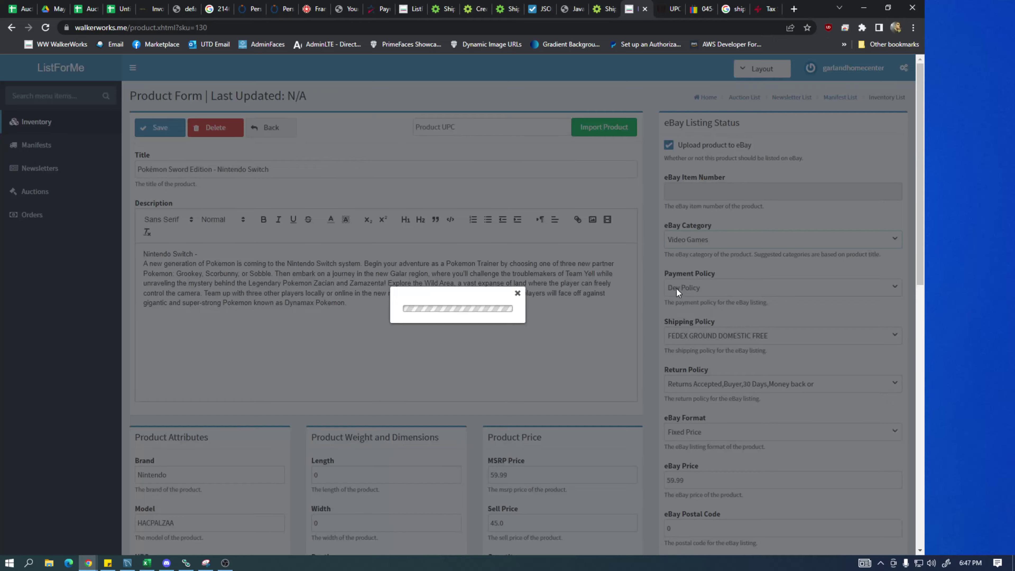
Review the eBay policy options, selecting Dev Policy as the payment policy and Fixed Price as the eBay format
scroll(717, 287, down, 5)
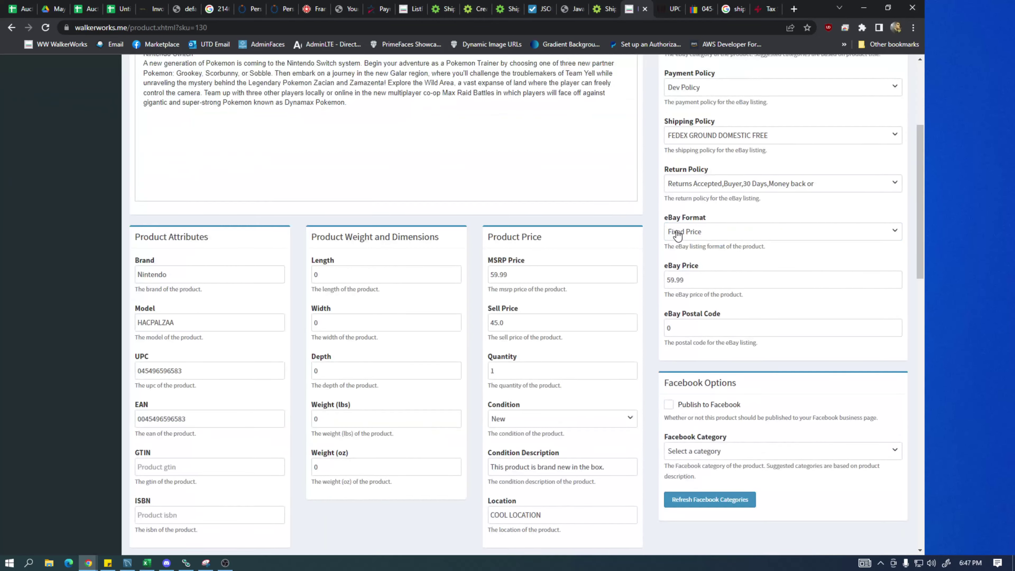
scroll(703, 248, up, 4)
click(698, 235)
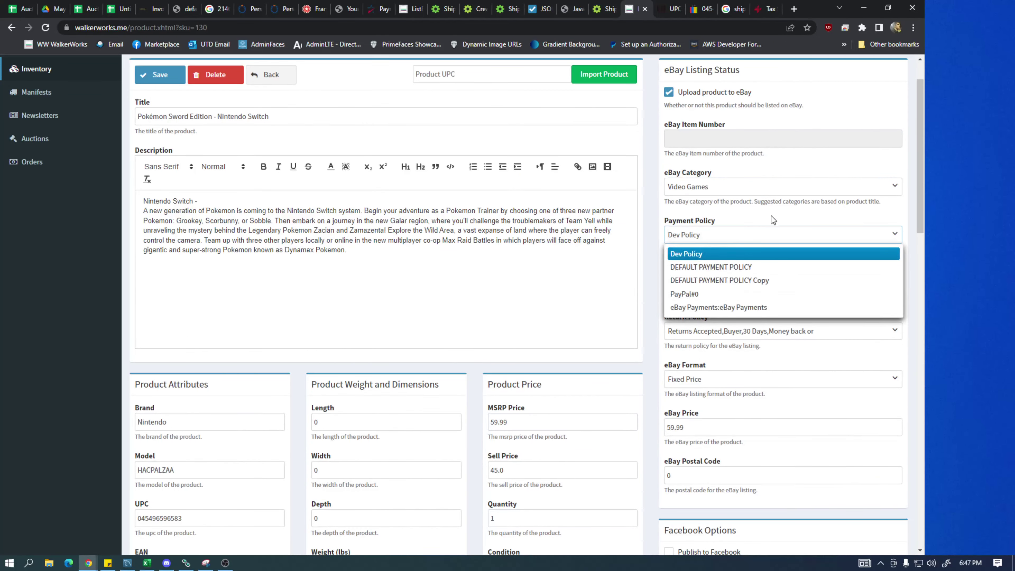
click(740, 254)
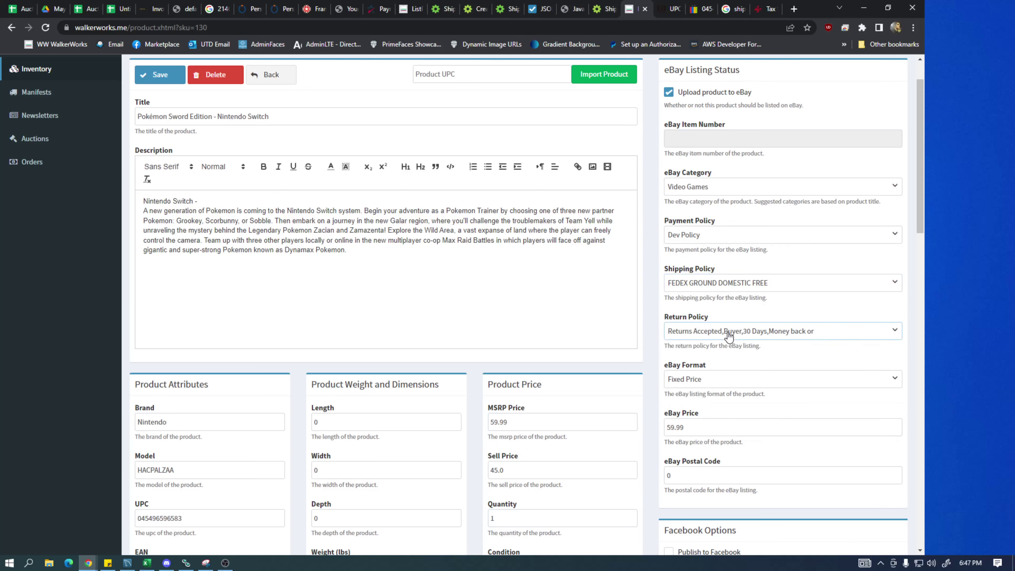
click(752, 331)
click(720, 331)
scroll(714, 321, down, 1)
click(710, 331)
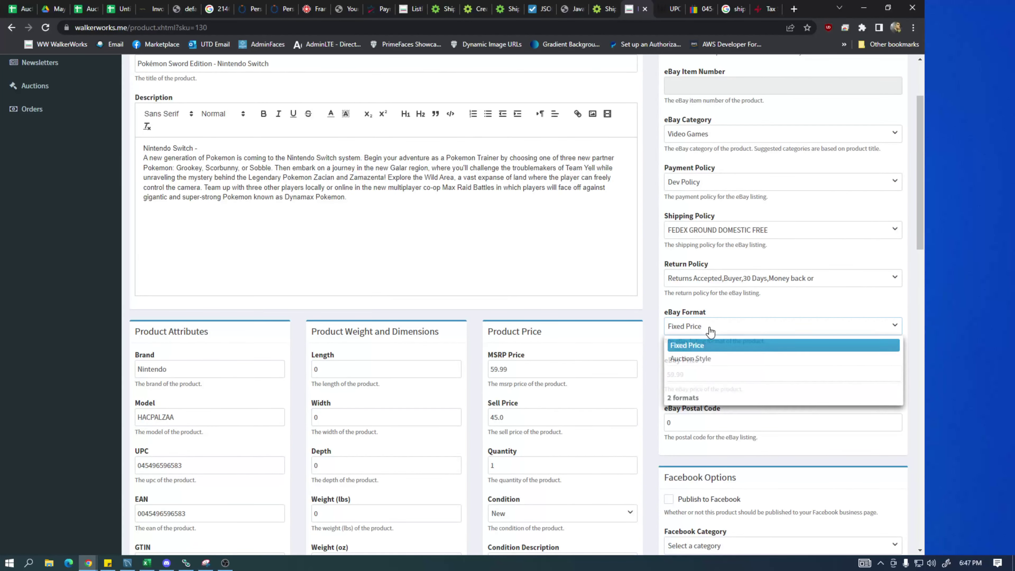
click(694, 345)
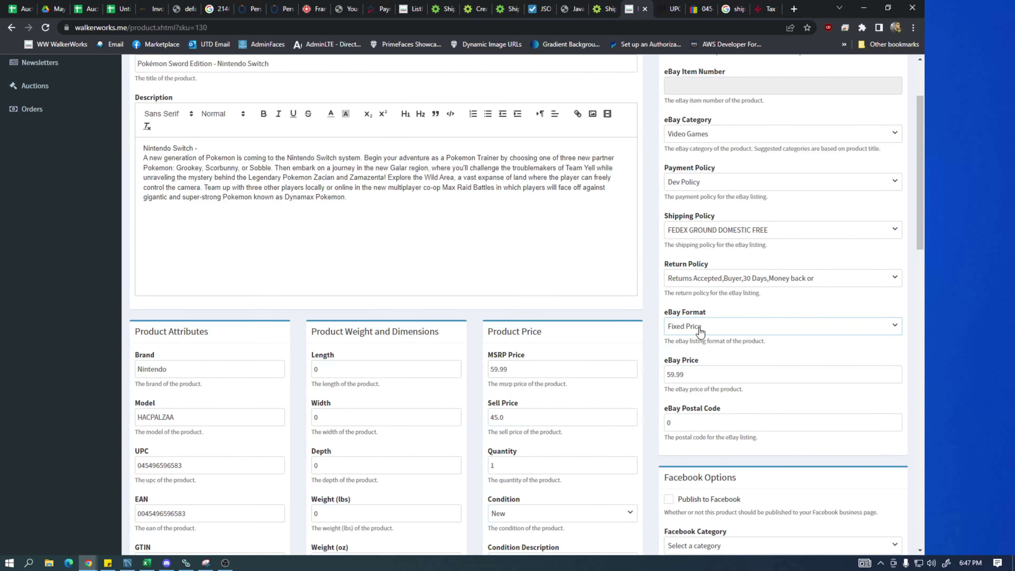
Set the eBay price to 45.0 by copying the value from the product's sell price
scroll(771, 298, down, 2)
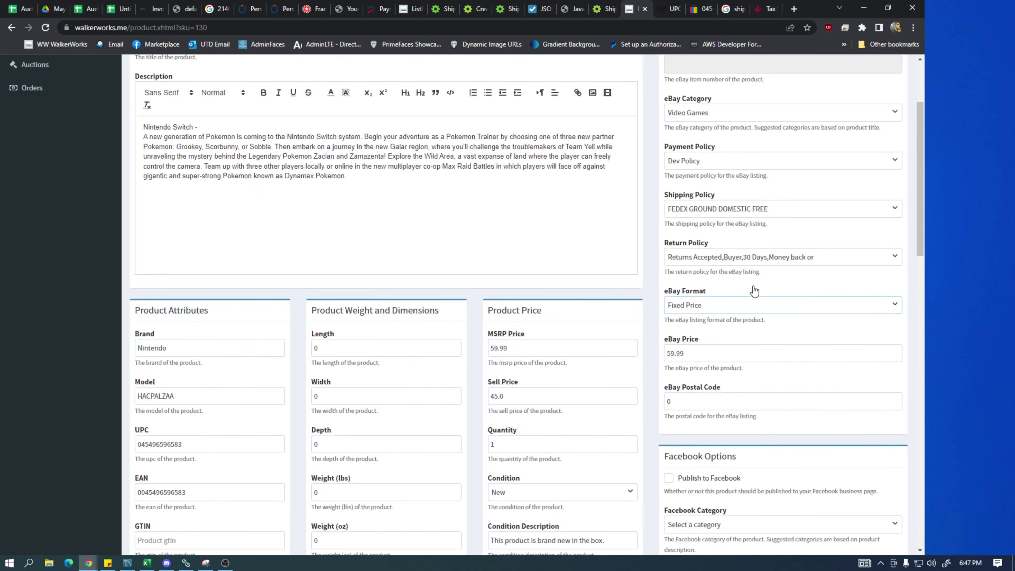
double_click(714, 270)
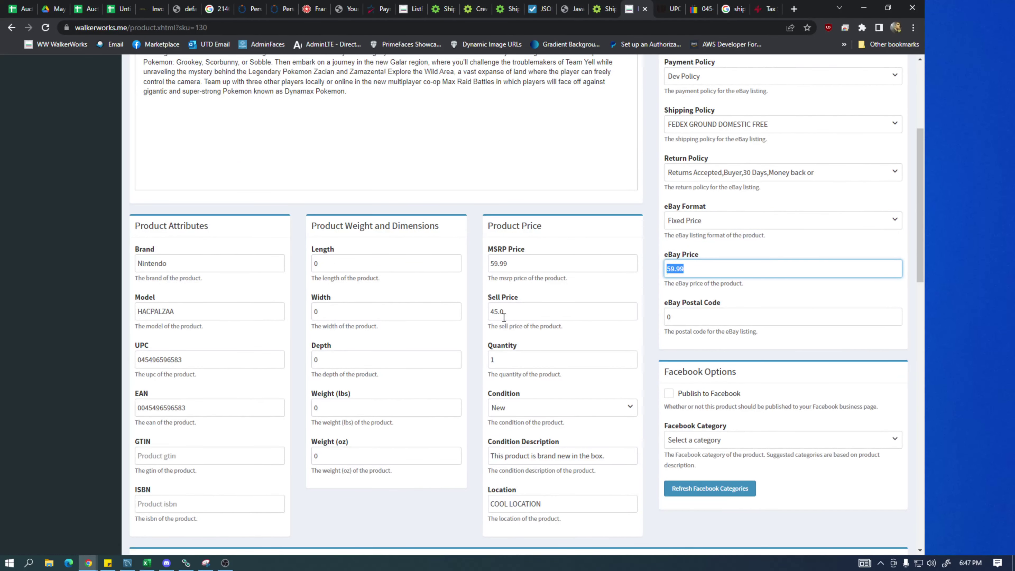
double_click(571, 314)
key(ctrl+c)
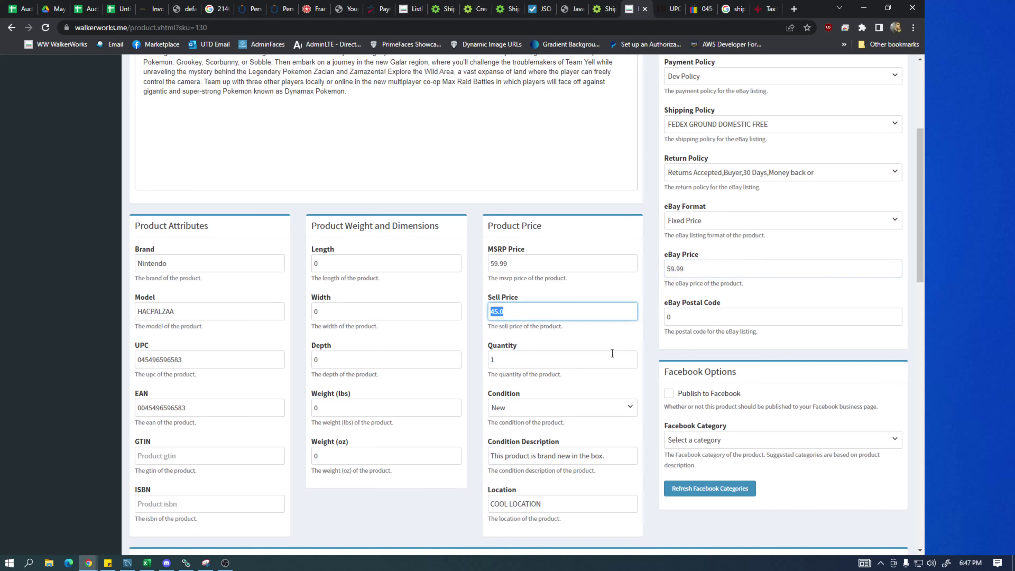
double_click(704, 275)
key(ctrl+v)
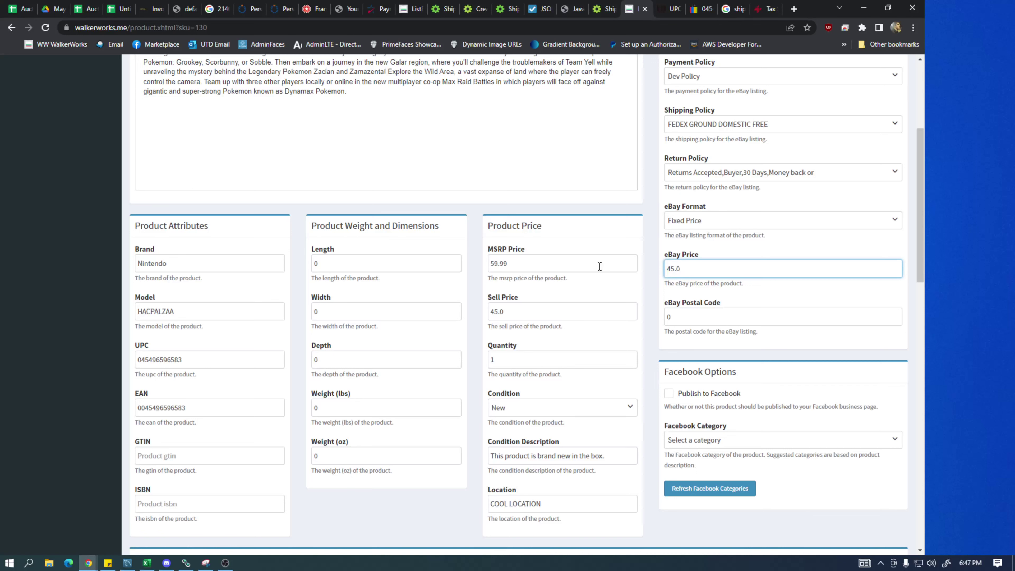
Fill in the eBay postal code for the listing
click(720, 320)
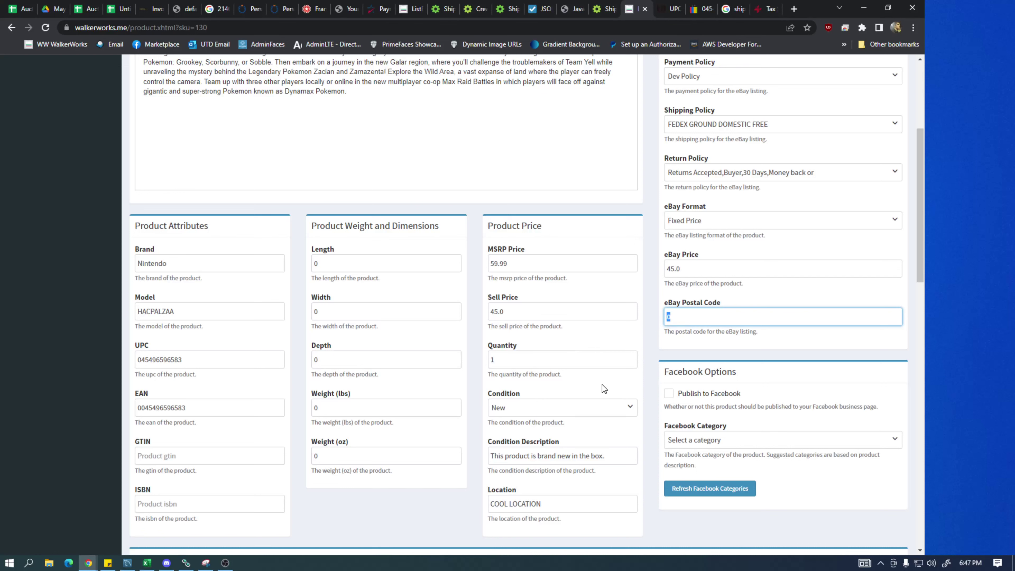
text(75042)
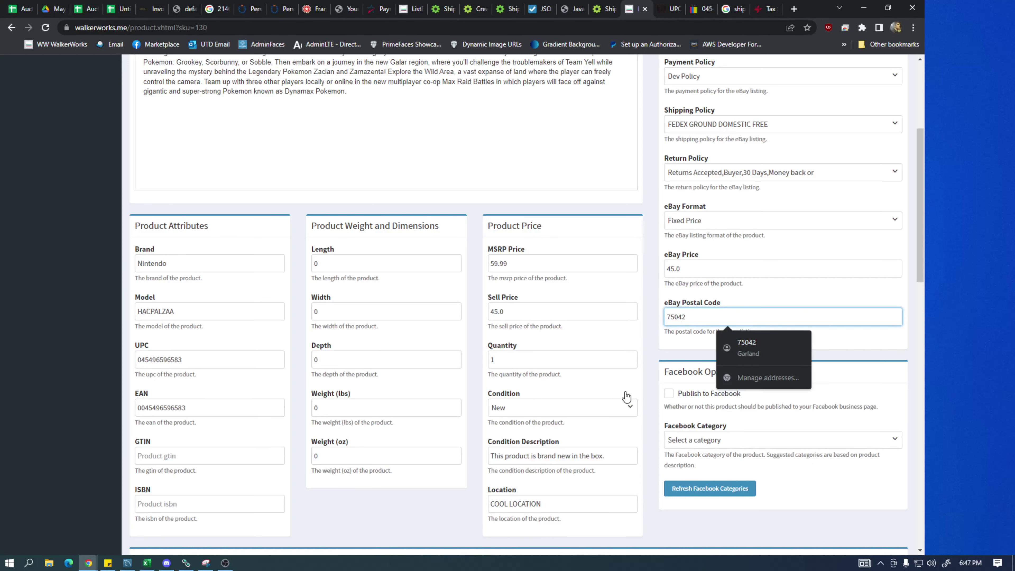
click(640, 319)
Switch the eBay category to Original Game Cases & Boxes and back to Video Games
scroll(642, 320, up, 3)
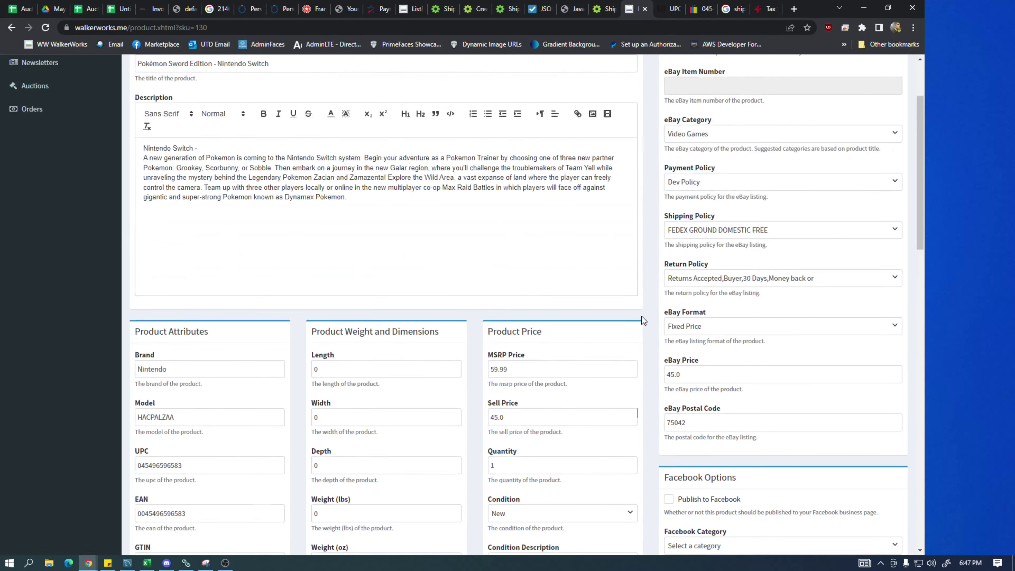
scroll(641, 320, up, 1)
click(694, 190)
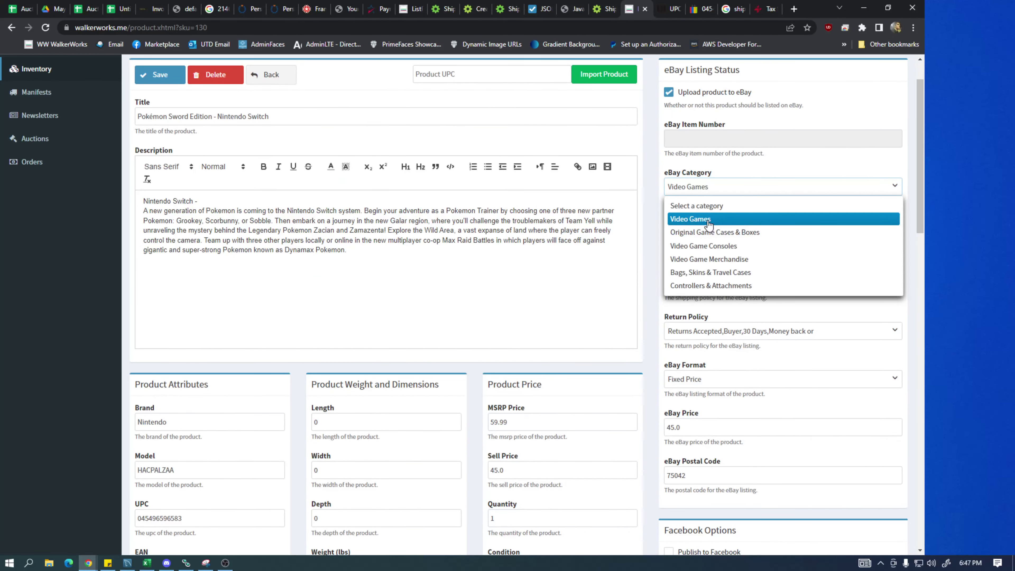
click(706, 231)
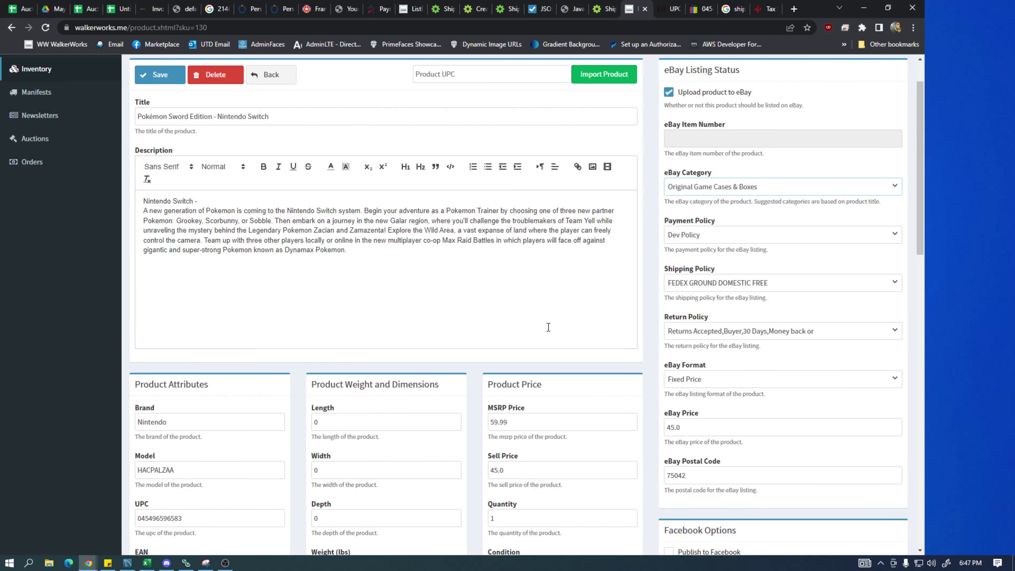
click(752, 186)
click(694, 218)
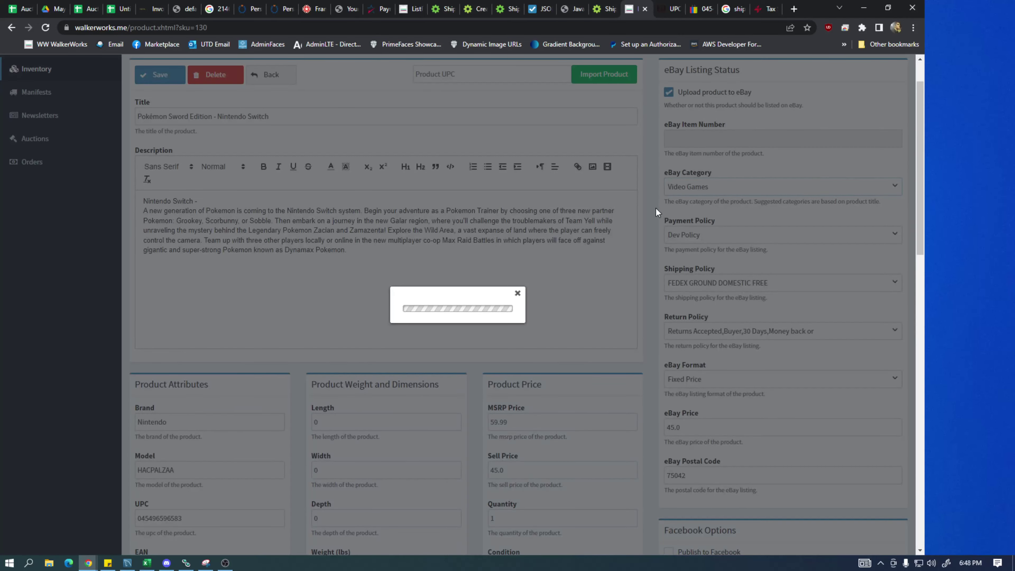
Examine the eBay category specifics, noting the required Game Name and Platform fields among the optional ones
scroll(649, 207, down, 10)
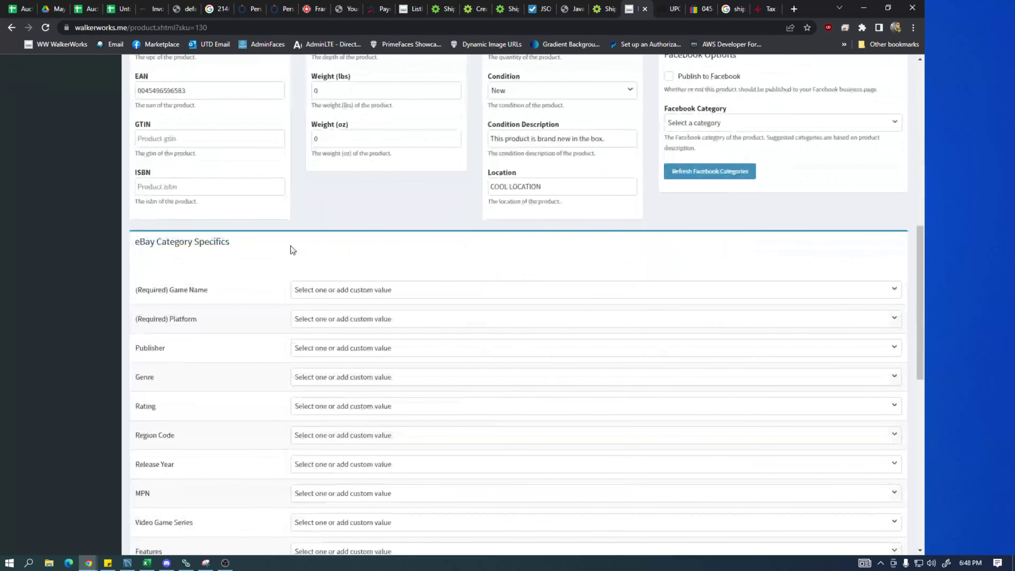
drag(133, 243, 316, 240)
drag(201, 318, 132, 291)
click(176, 276)
scroll(168, 276, down, 9)
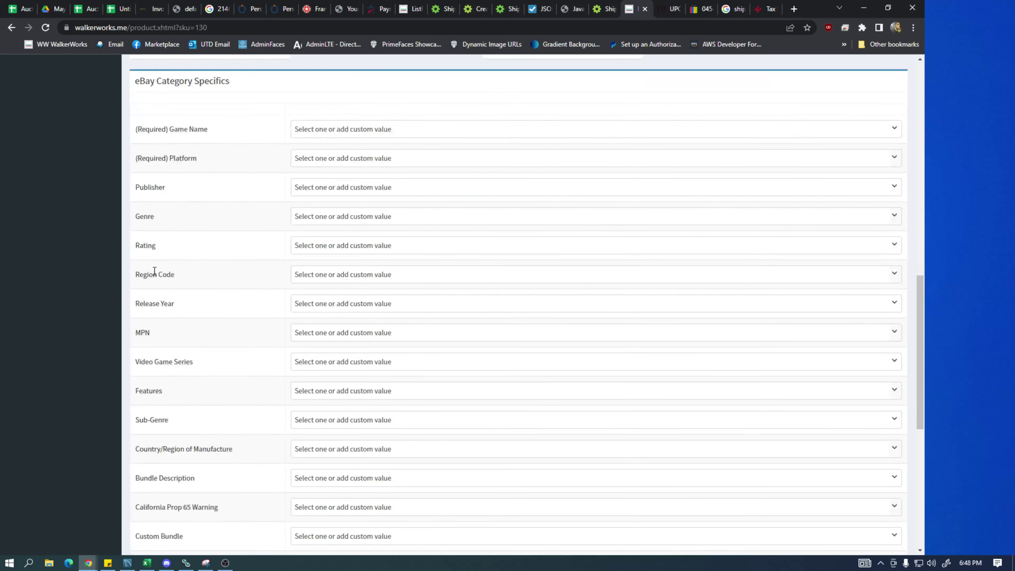
scroll(156, 276, up, 5)
scroll(162, 283, up, 3)
scroll(177, 347, down, 1)
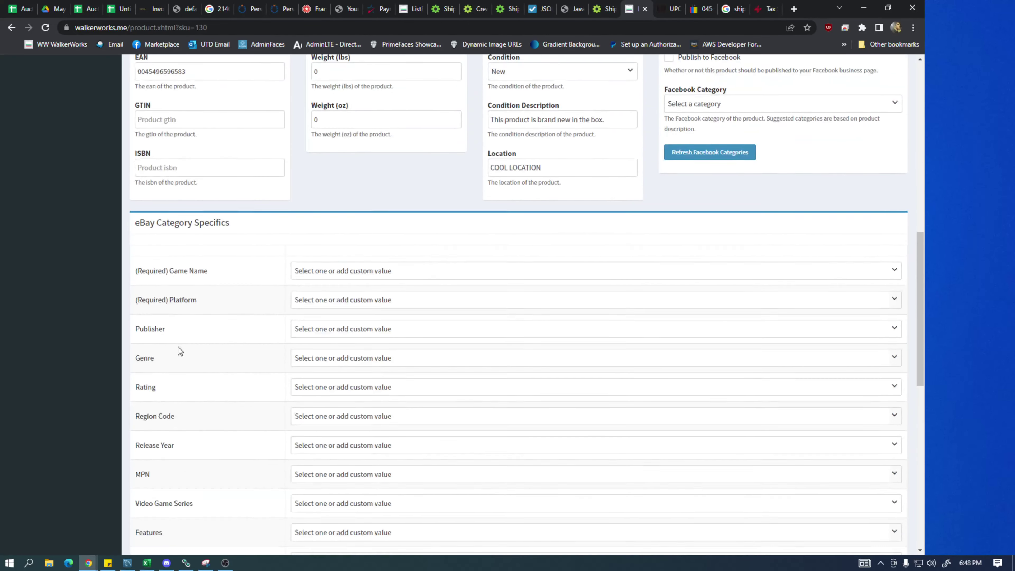
double_click(155, 264)
double_click(153, 237)
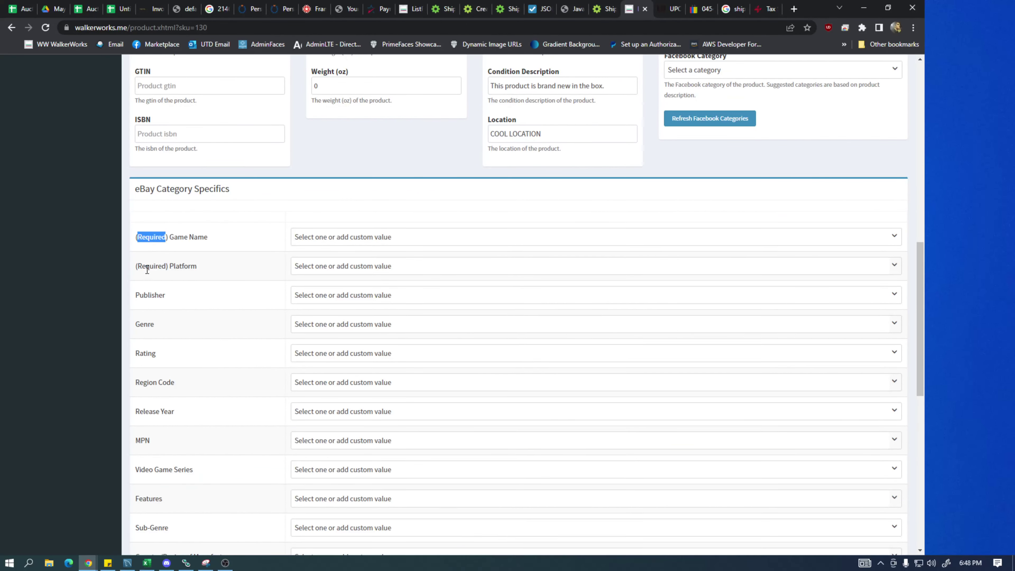
double_click(148, 267)
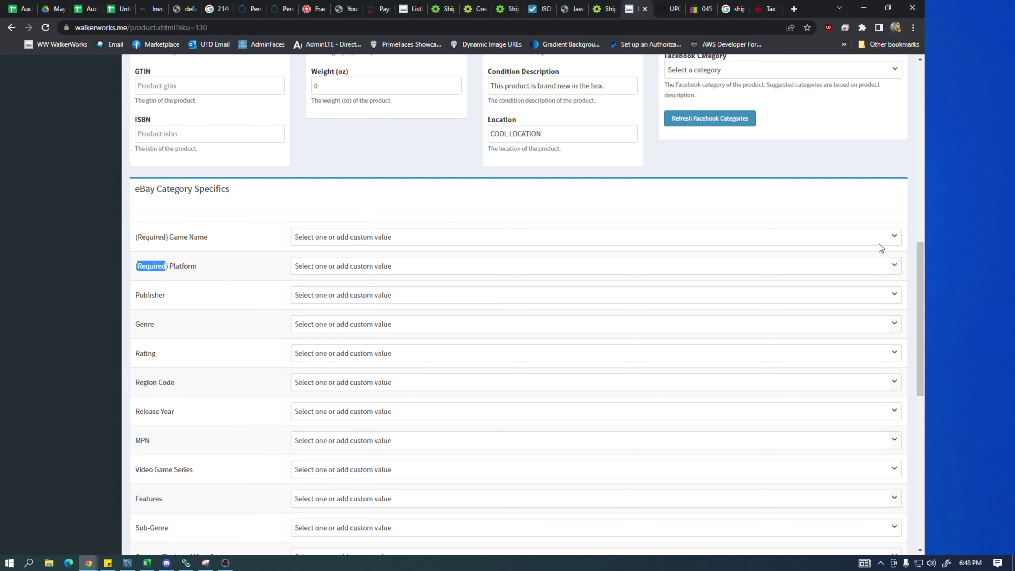
Set the required game name to "Pokémon Sword Edition", copied from the product title
click(891, 236)
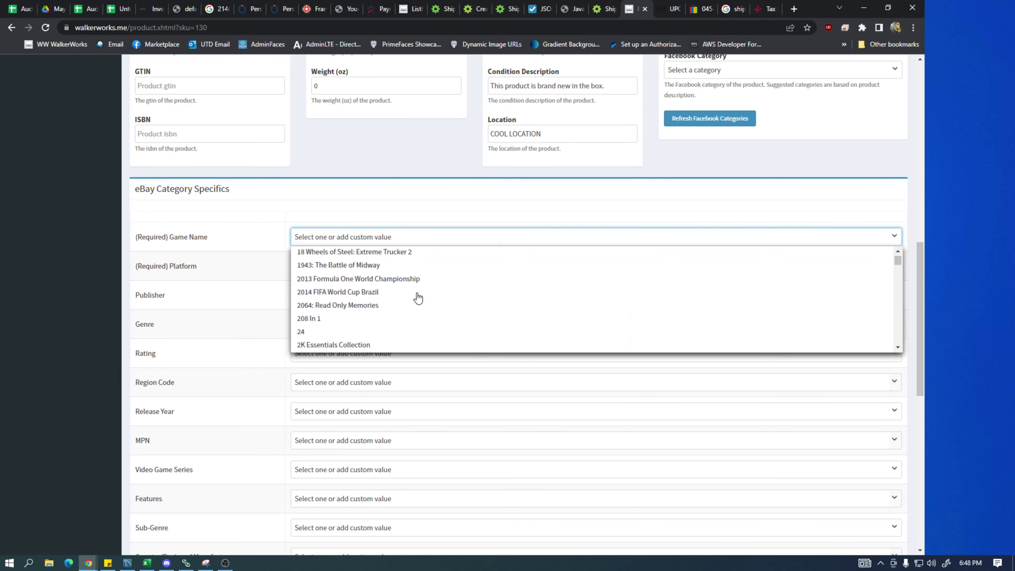
scroll(415, 297, down, 3)
scroll(412, 294, up, 6)
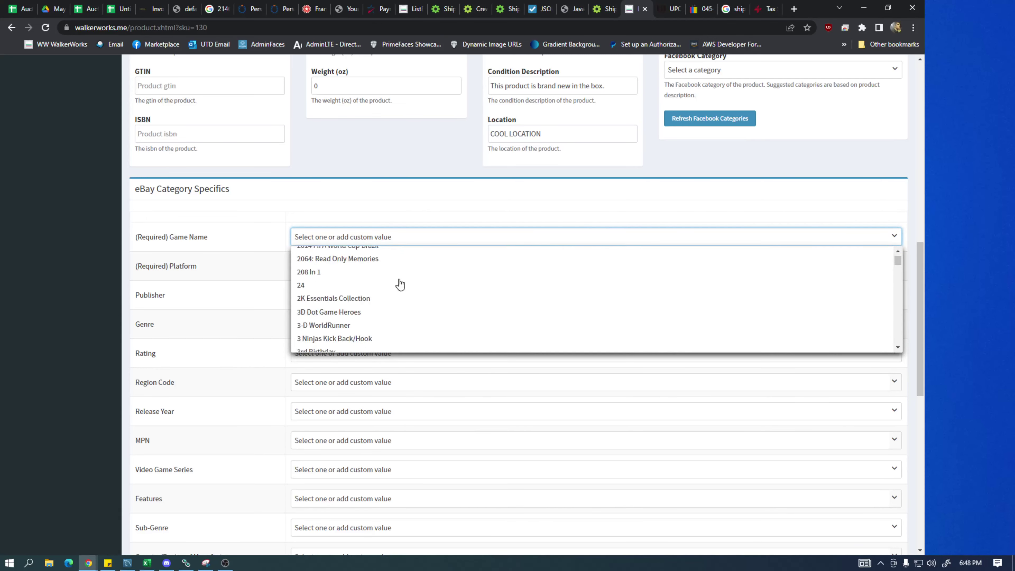
click(379, 203)
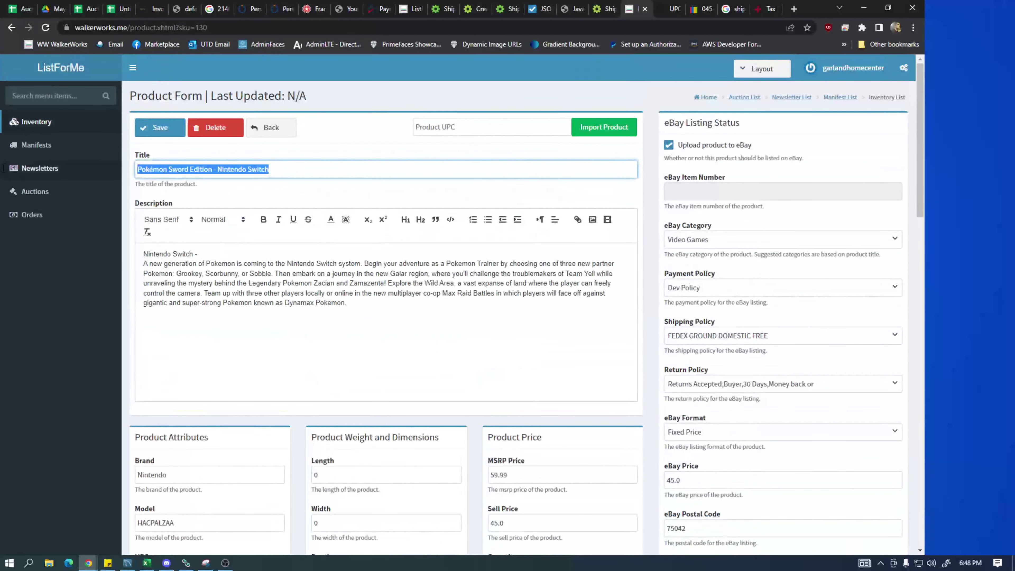
click(213, 169)
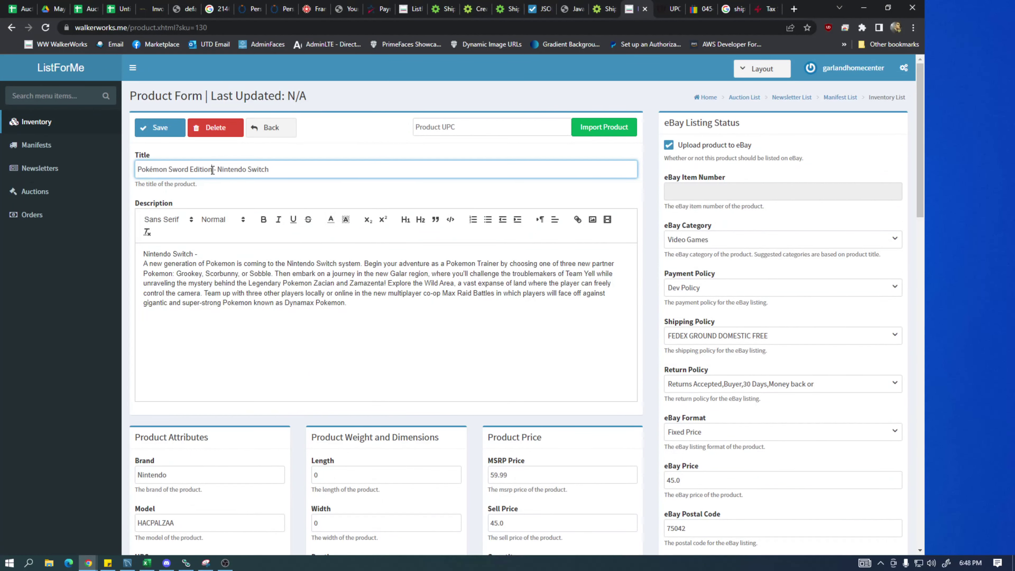
drag(212, 169, 40, 169)
key(ctrl+c)
scroll(363, 325, down, 10)
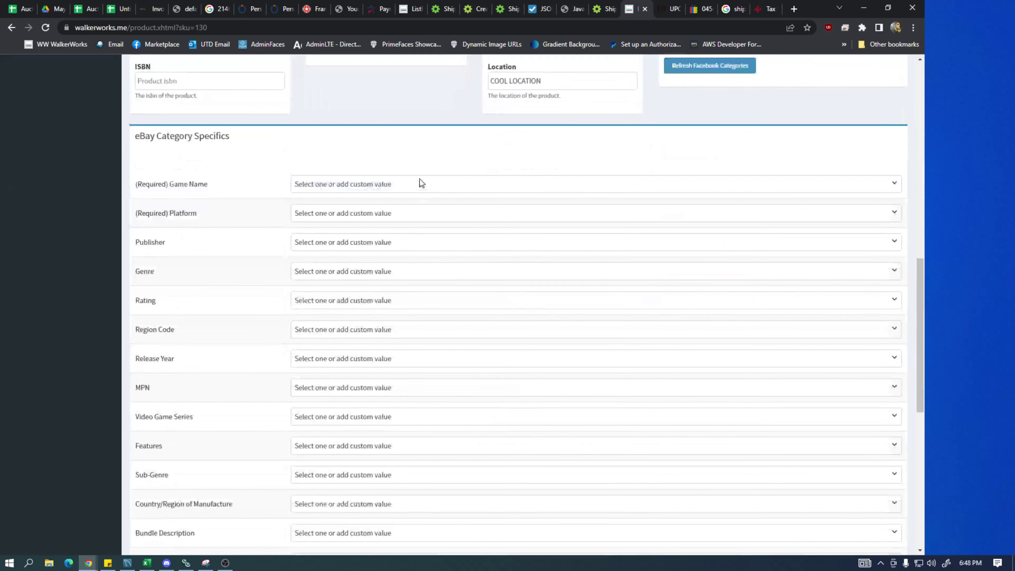
click(421, 183)
key(ctrl+v)
Set the required platform in the eBay category specifics to Nintendo Switch
click(889, 218)
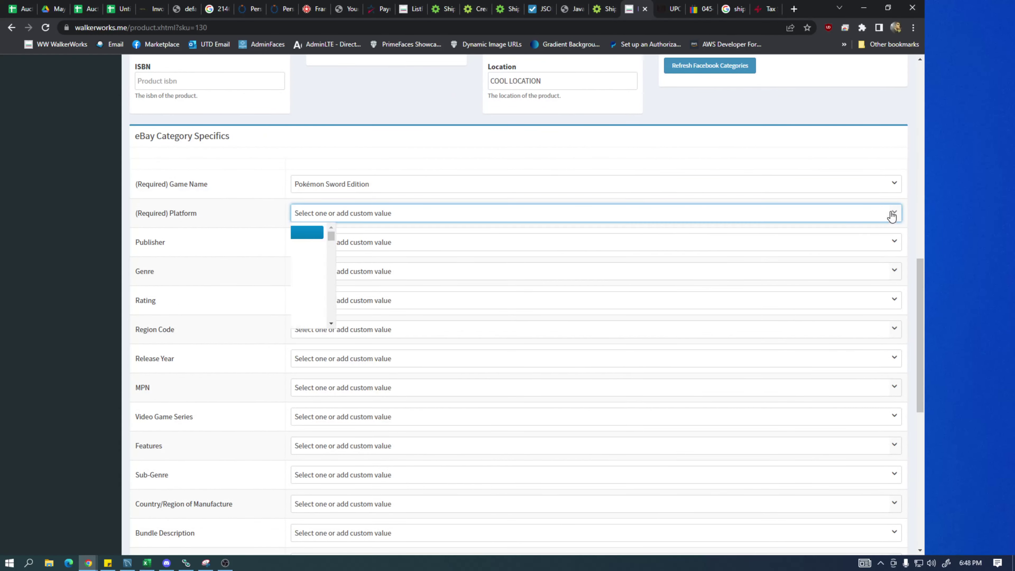
scroll(528, 268, down, 1)
scroll(528, 268, down, 5)
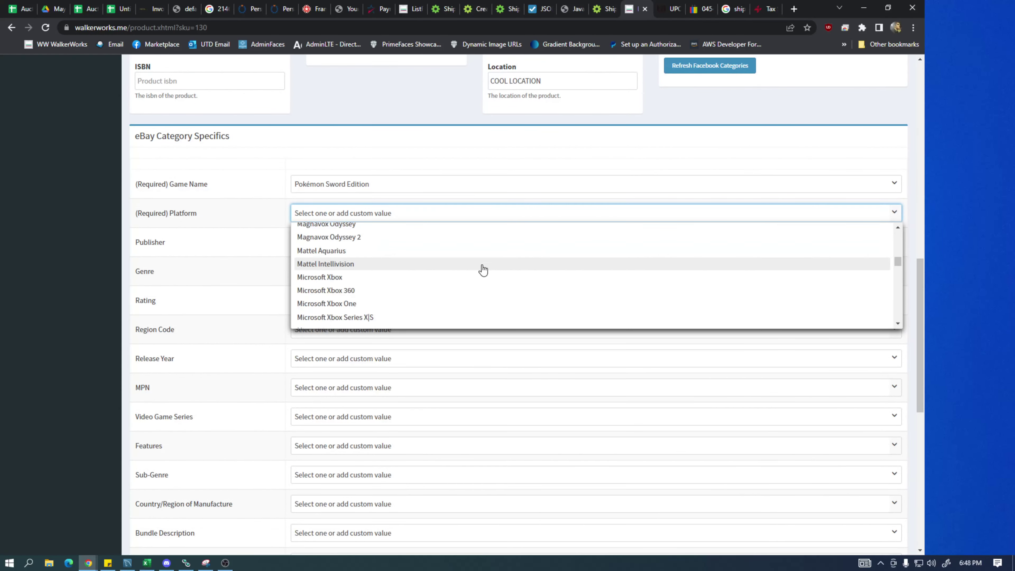
scroll(483, 271, up, 15)
scroll(386, 362, down, 5)
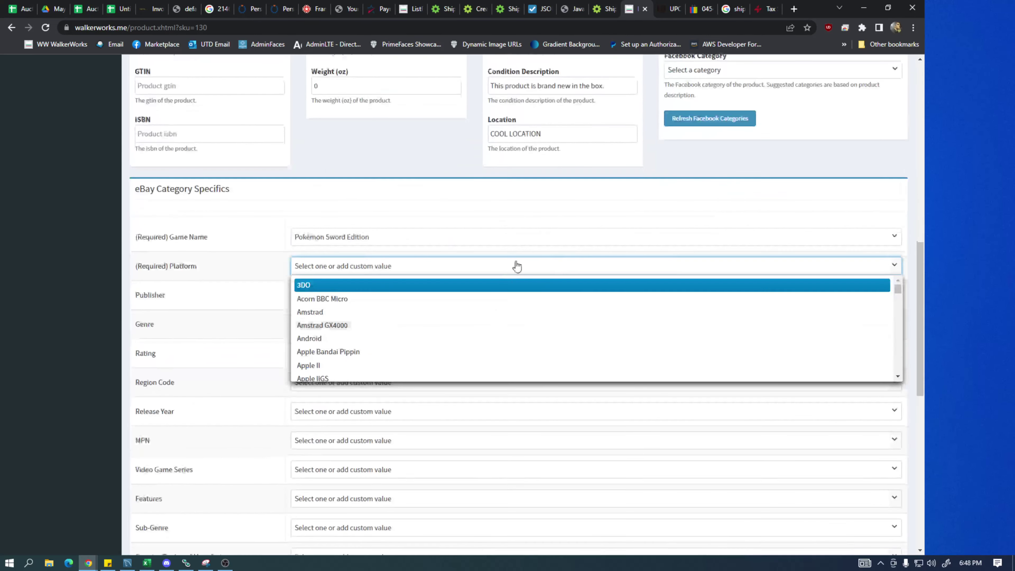
key(s)
scroll(379, 354, down, 1)
scroll(371, 352, down, 8)
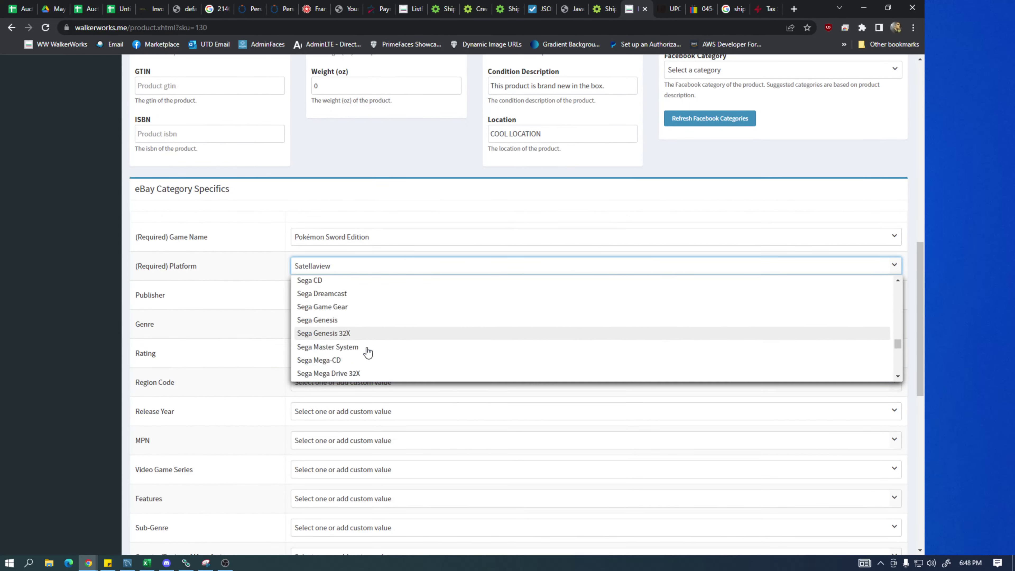
scroll(356, 345, up, 2)
scroll(334, 342, down, 2)
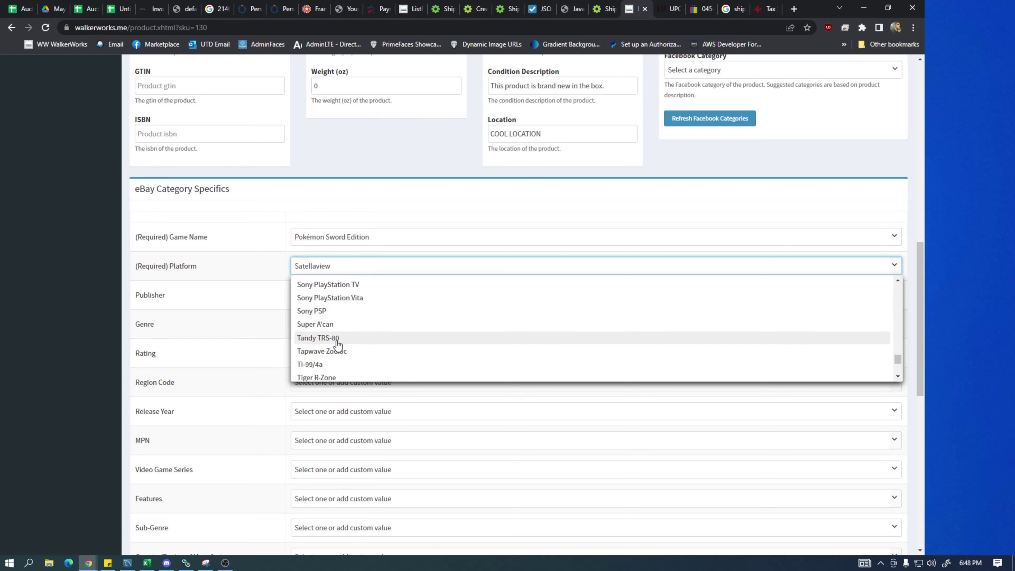
key(n)
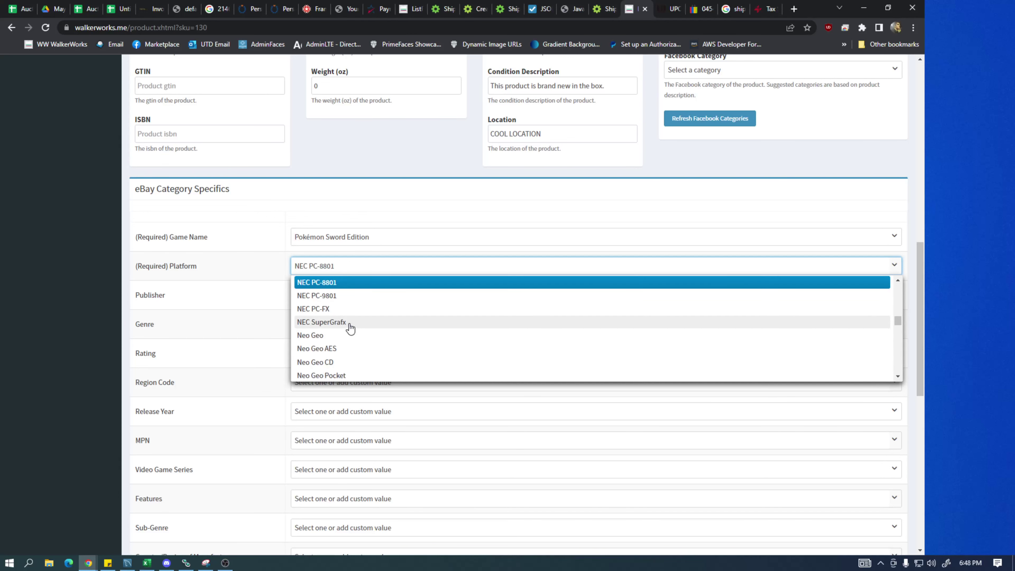
scroll(337, 335, down, 6)
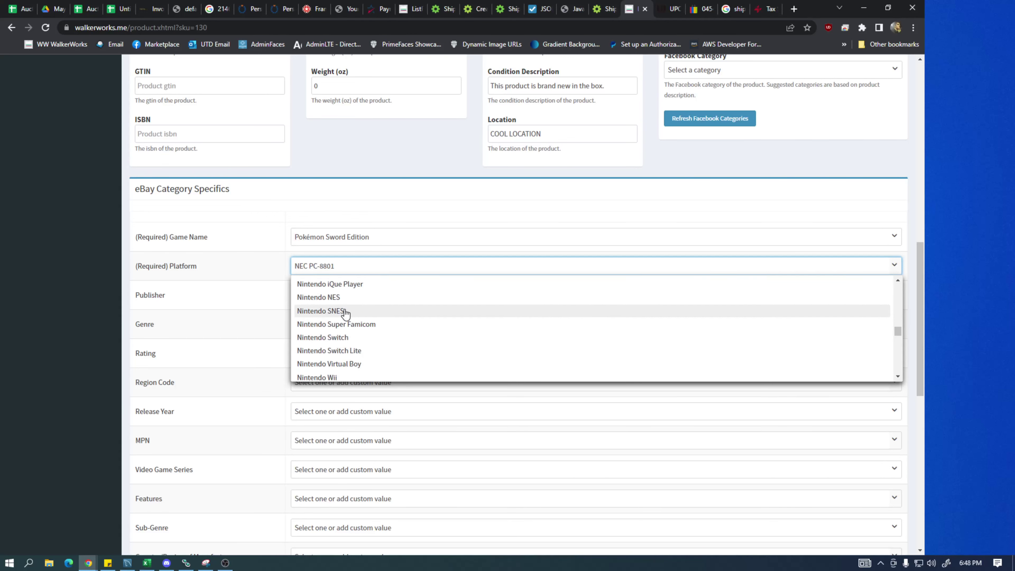
click(345, 339)
Save the product to upload it to eBay, and highlight the assigned eBay item number
scroll(249, 343, down, 5)
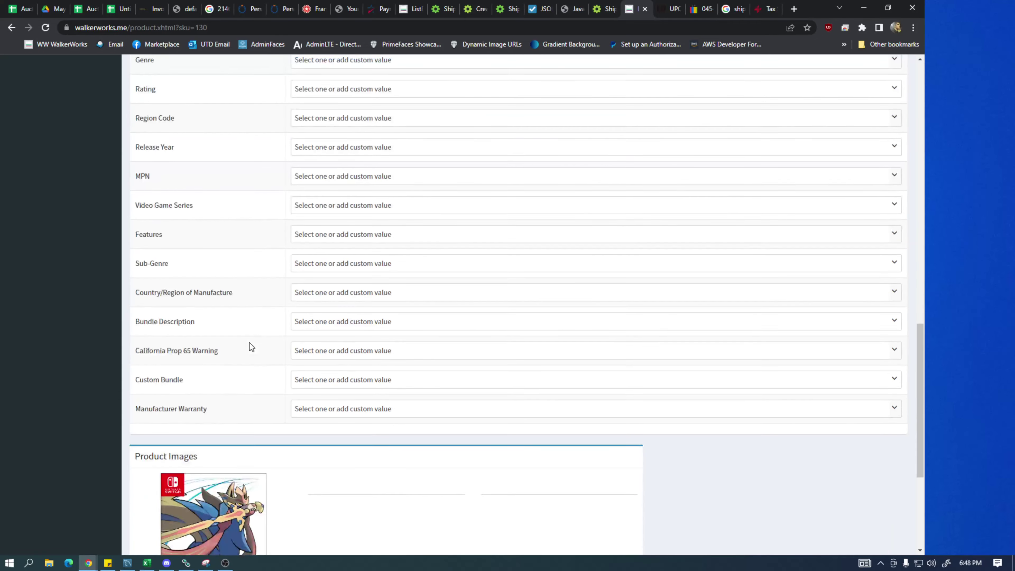
scroll(249, 343, up, 6)
scroll(249, 360, up, 10)
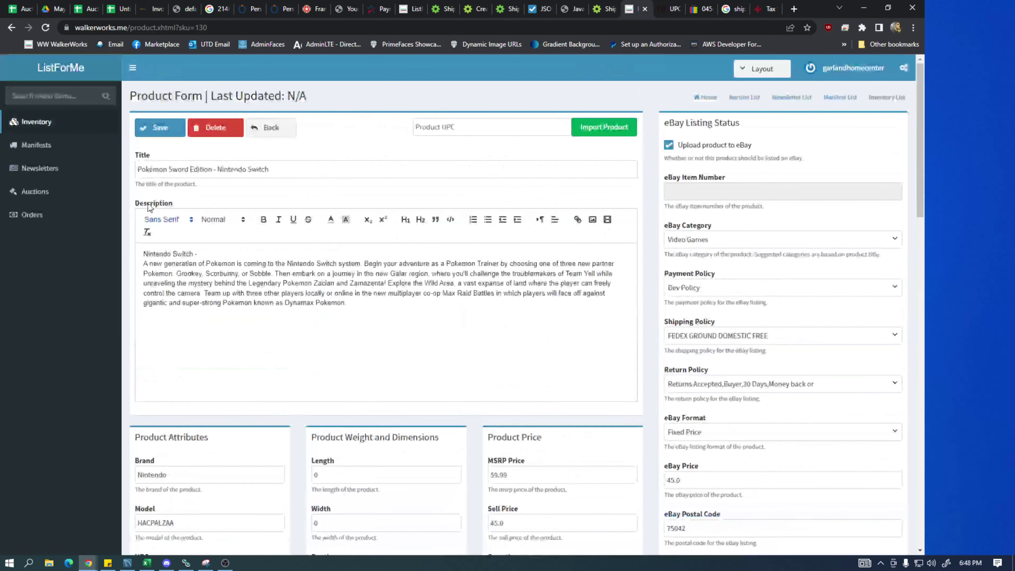
click(172, 132)
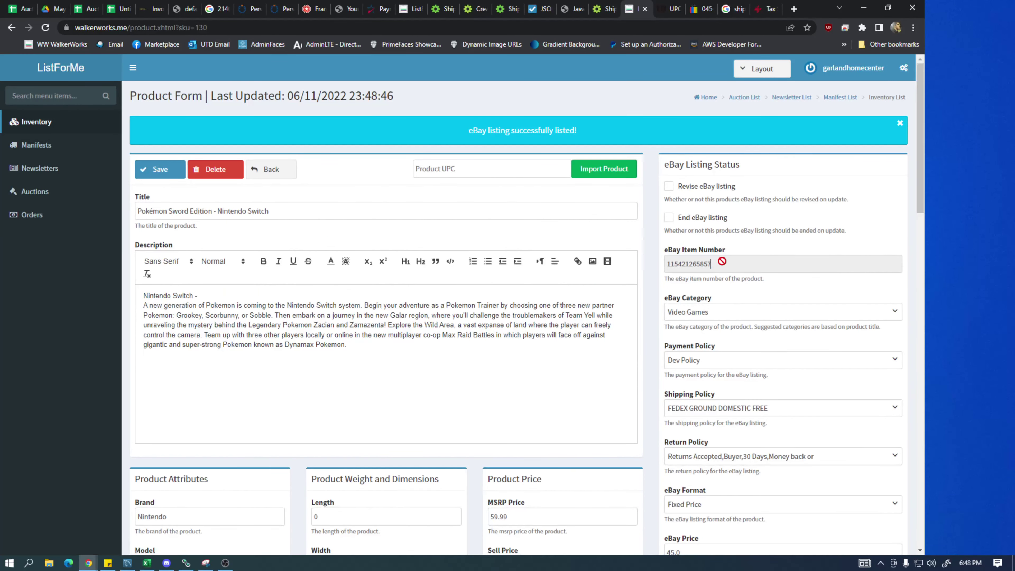
drag(722, 261, 665, 264)
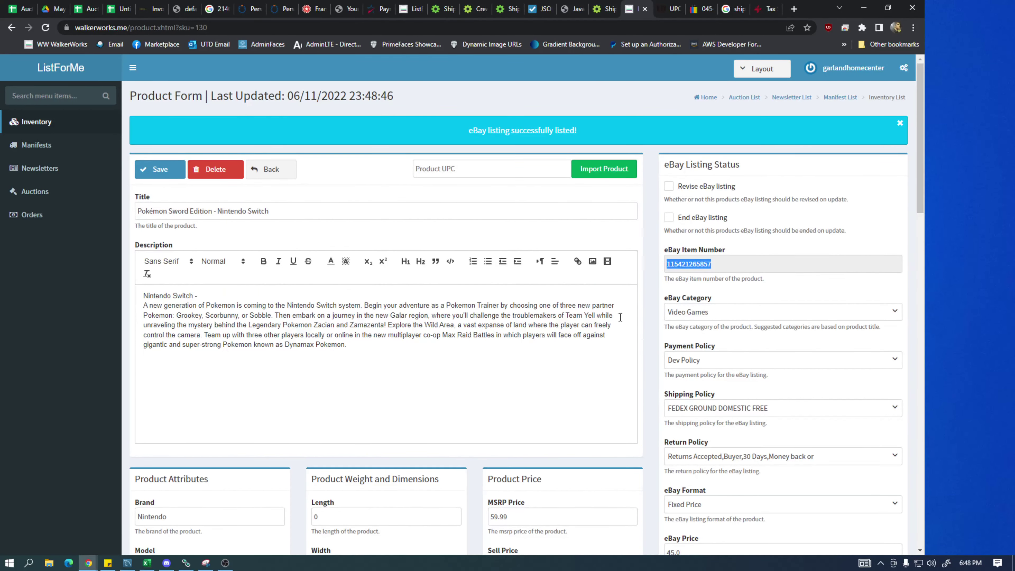
Find the Pokémon Sword product on the last page of the inventory list and open its eBay listing
click(53, 131)
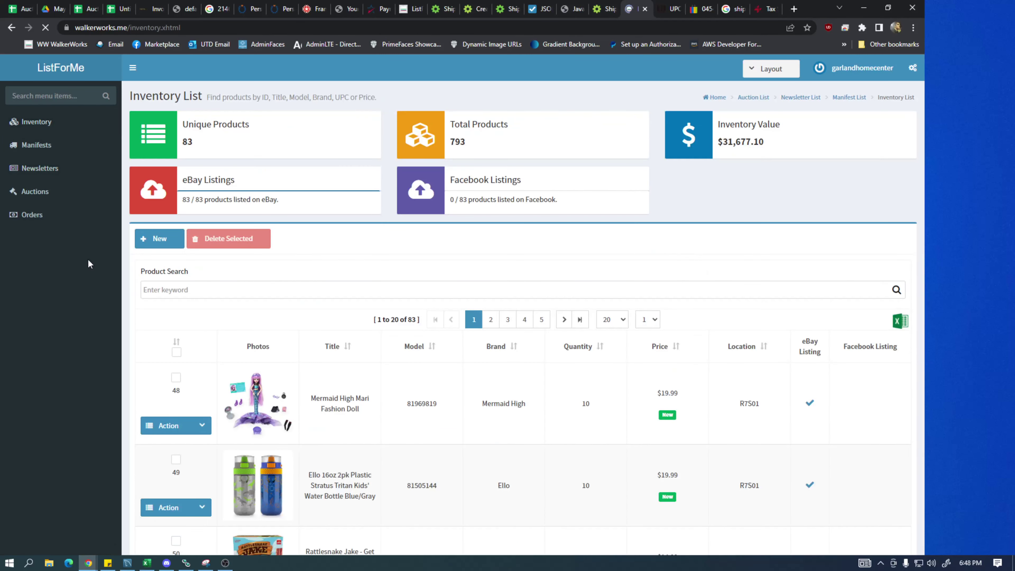
click(580, 319)
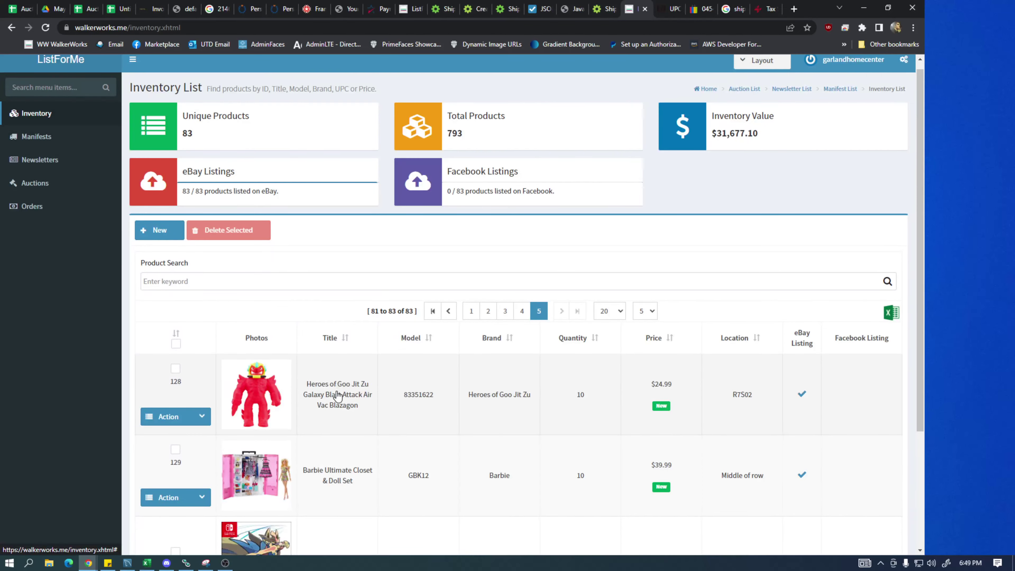
scroll(254, 437, down, 5)
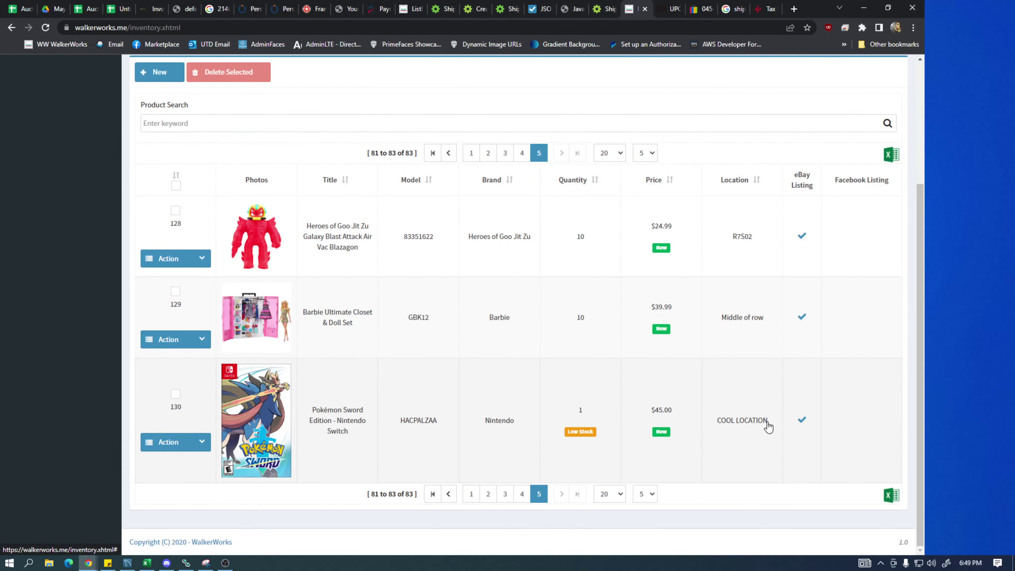
click(802, 423)
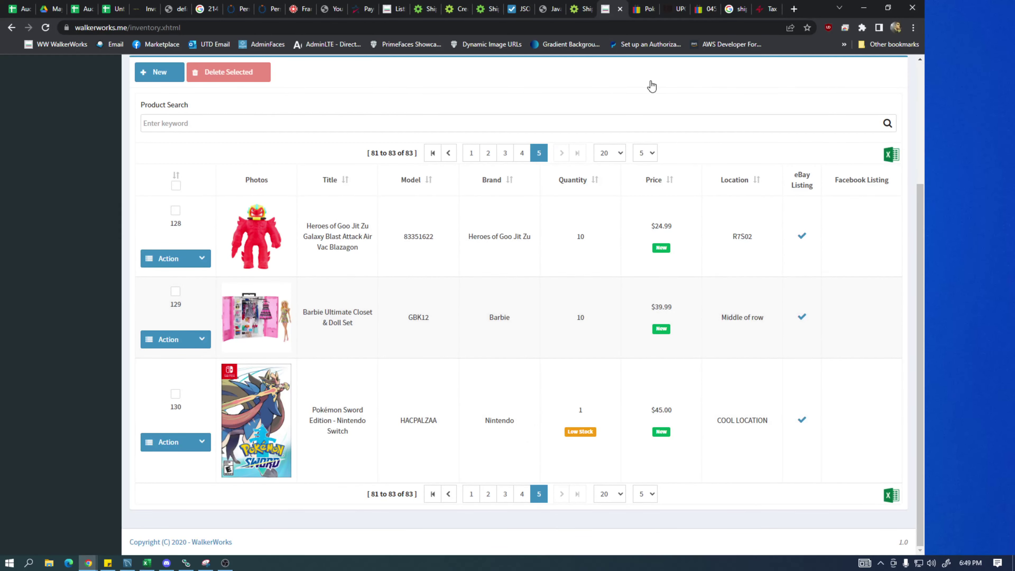
Close the surplus browser pages opened after the inventory list, including the eBay listing and the sold-items search
click(645, 8)
click(651, 8)
click(651, 8)
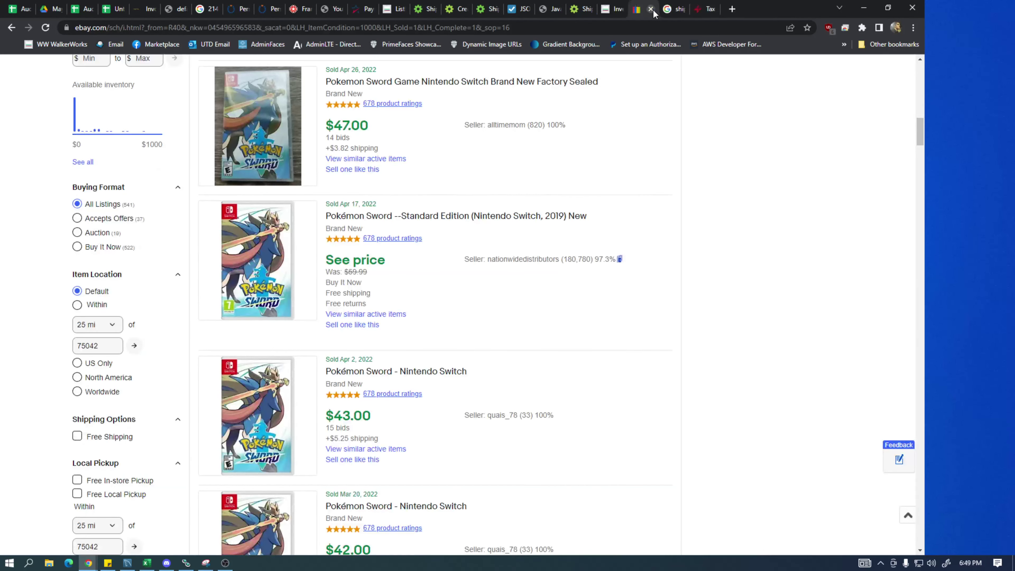
click(651, 9)
click(652, 9)
click(652, 8)
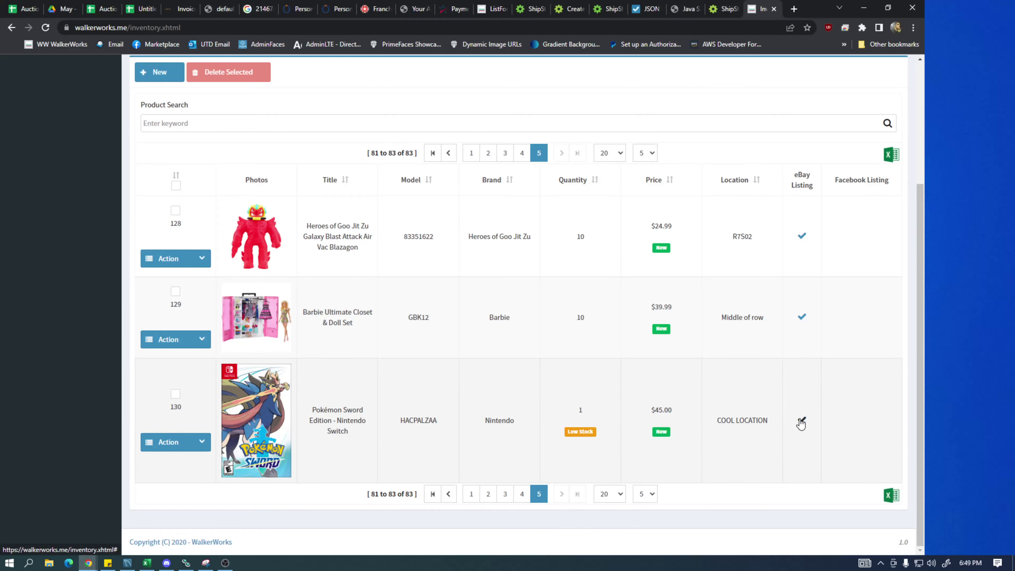
Reopen the Pokémon Sword listing on eBay from the inventory list, review it and close it
click(802, 421)
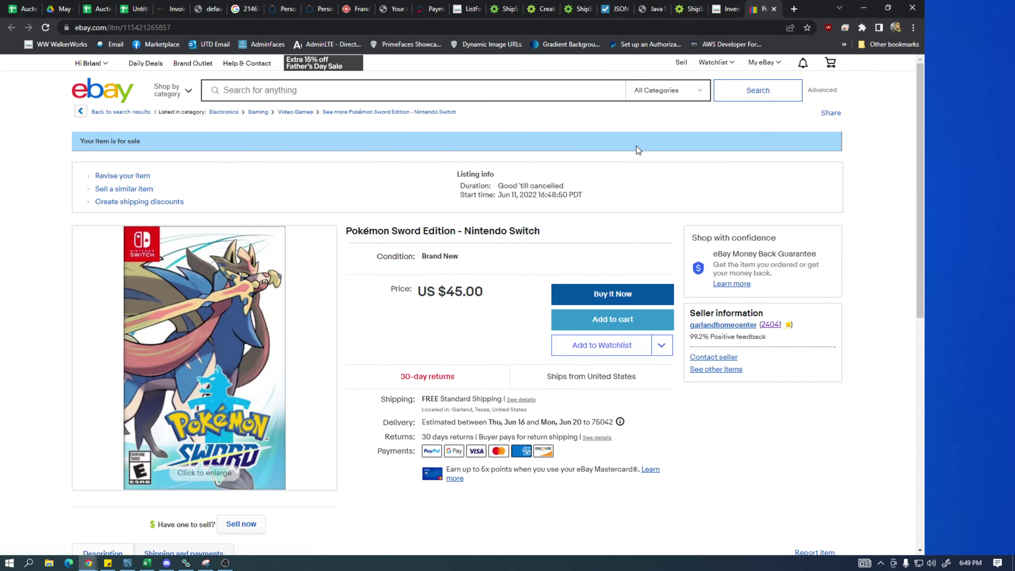
scroll(496, 249, down, 5)
scroll(497, 250, up, 5)
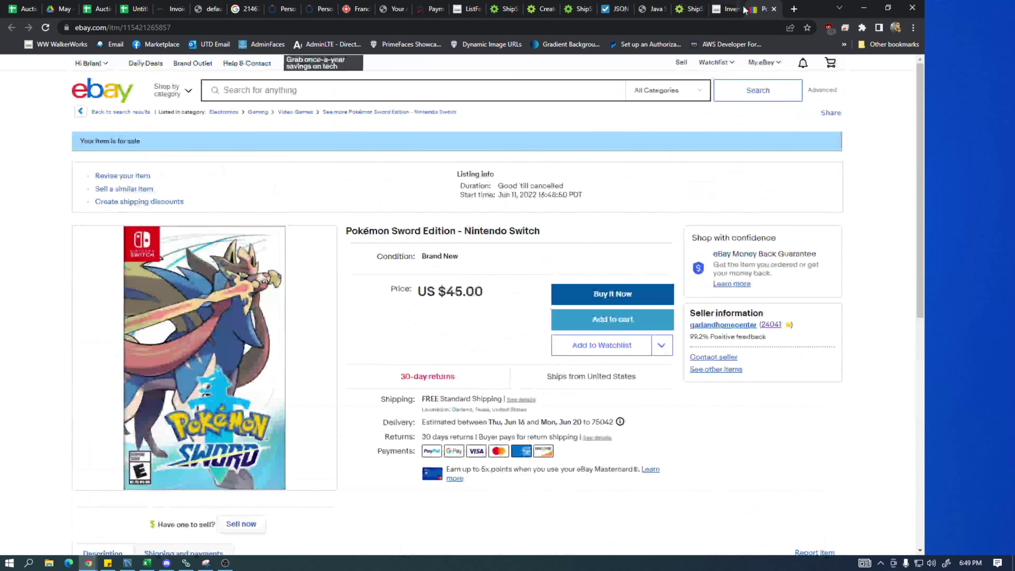
click(774, 8)
Edit the Pokémon Sword product so that its eBay listing is ended, and save it
click(199, 454)
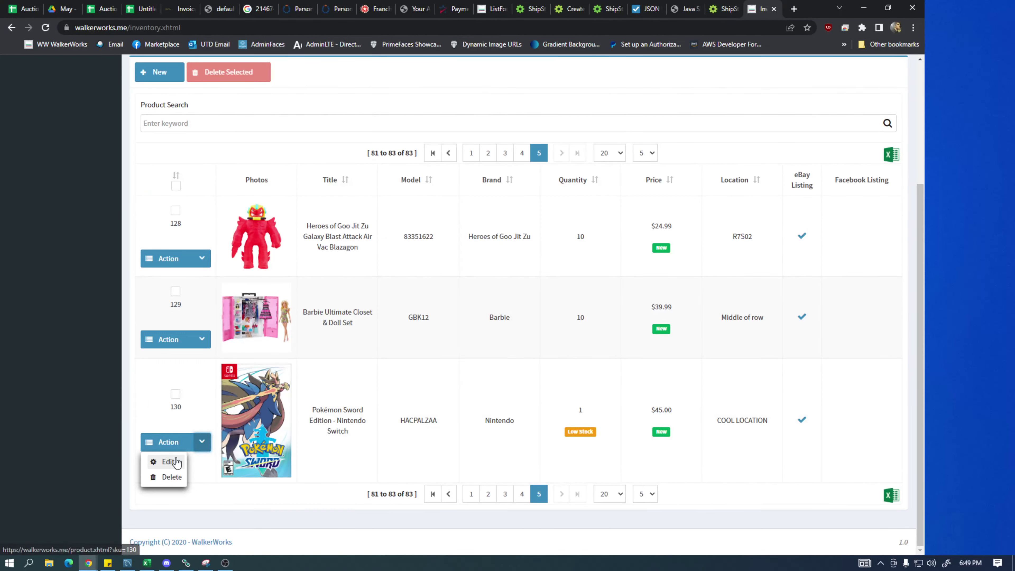
click(176, 461)
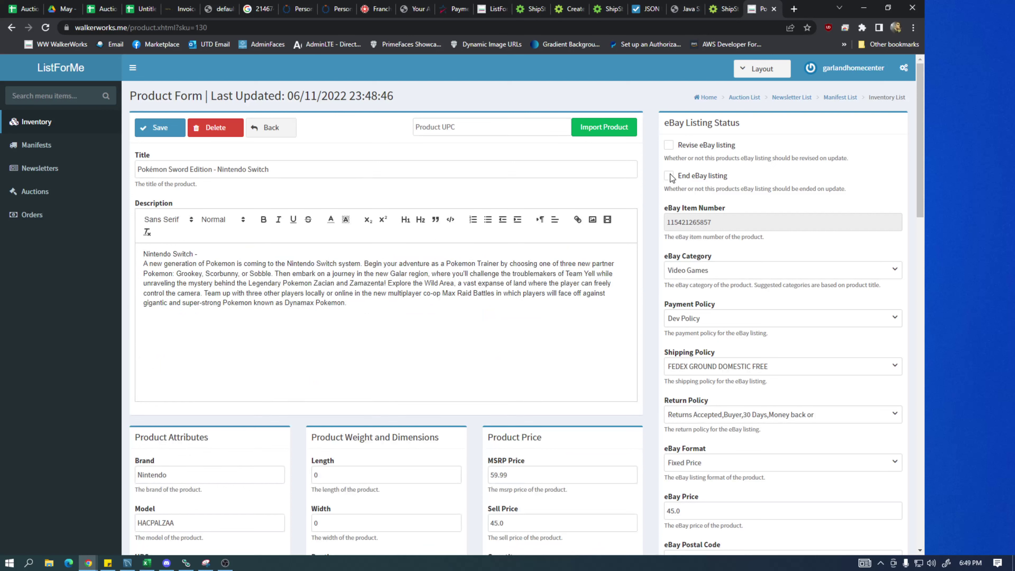
click(669, 146)
click(669, 147)
click(165, 129)
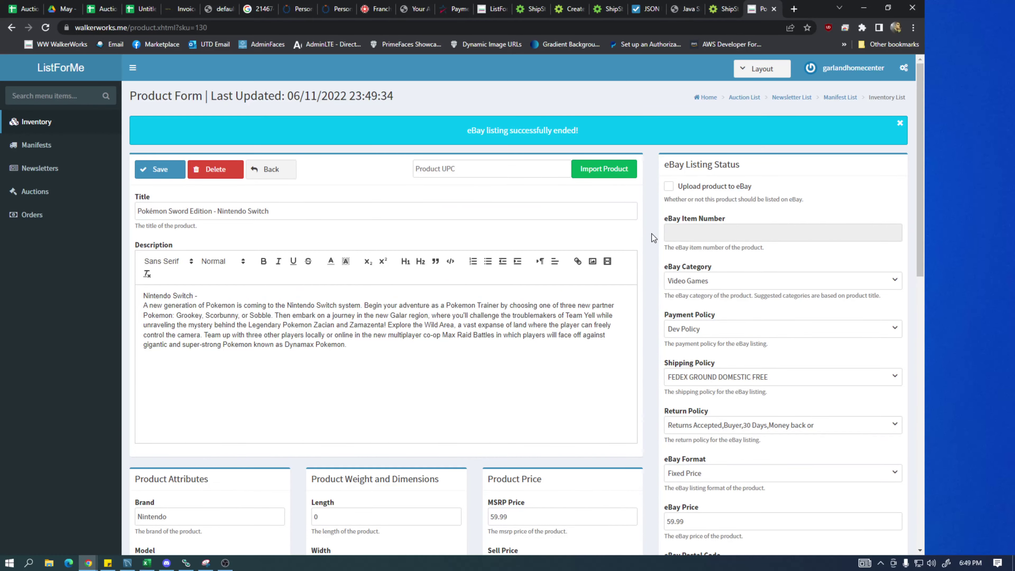
Set the eBay shipping policy to FEDEX GROUND/HOME CALCULATED
scroll(652, 212, down, 6)
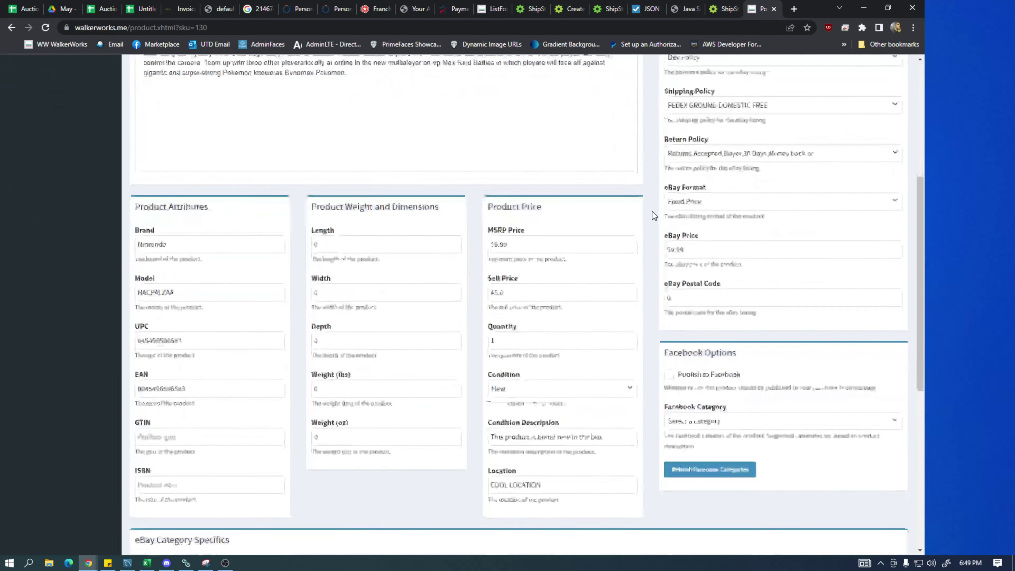
scroll(640, 224, up, 1)
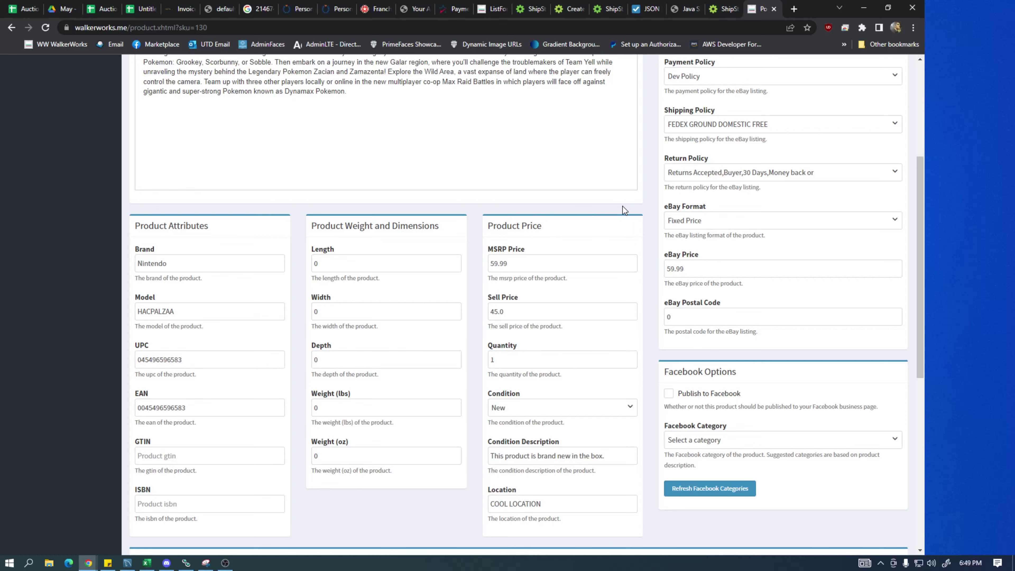
scroll(651, 209, up, 1)
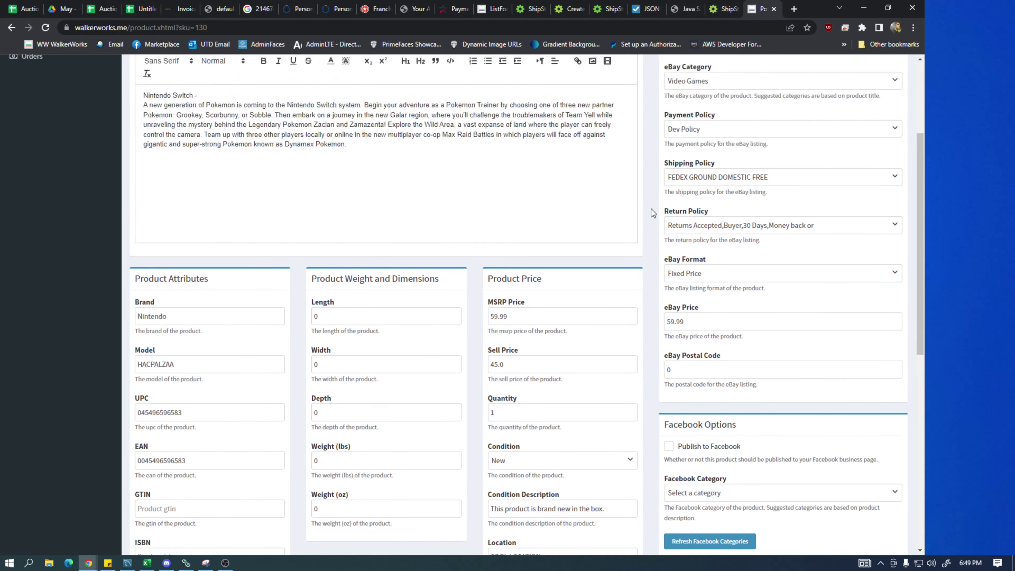
scroll(654, 232, up, 2)
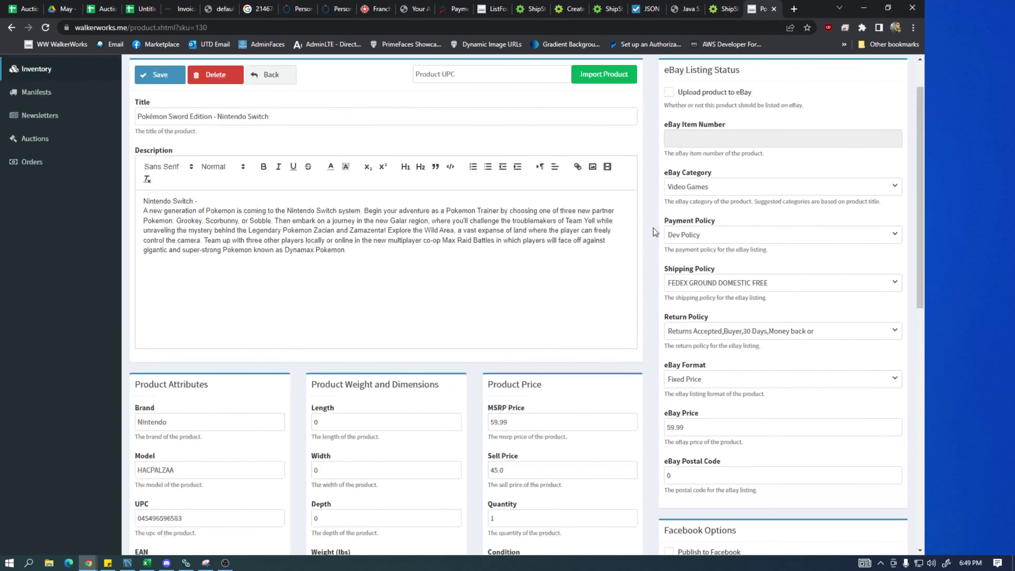
click(724, 285)
scroll(758, 342, down, 2)
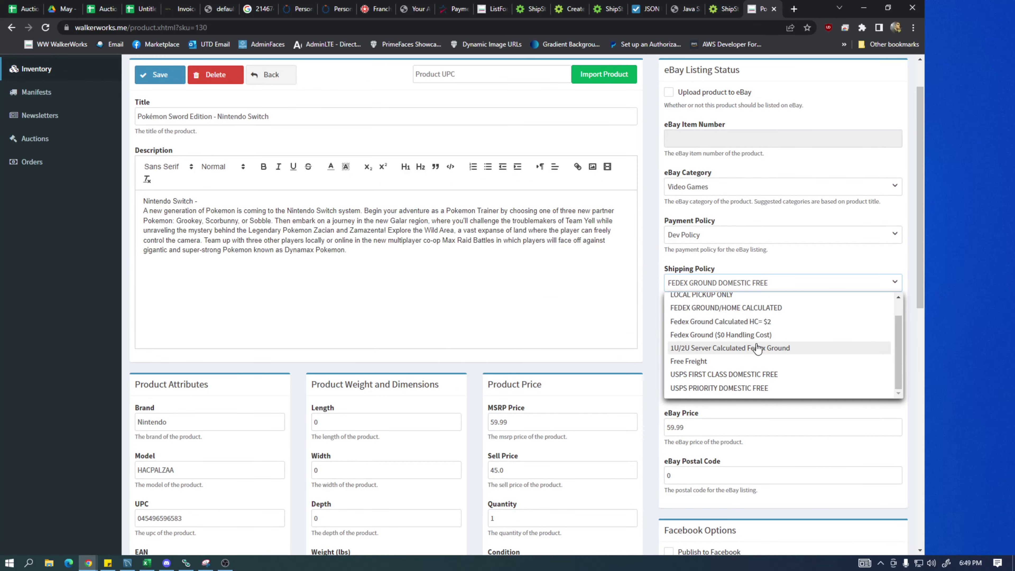
scroll(703, 368, up, 2)
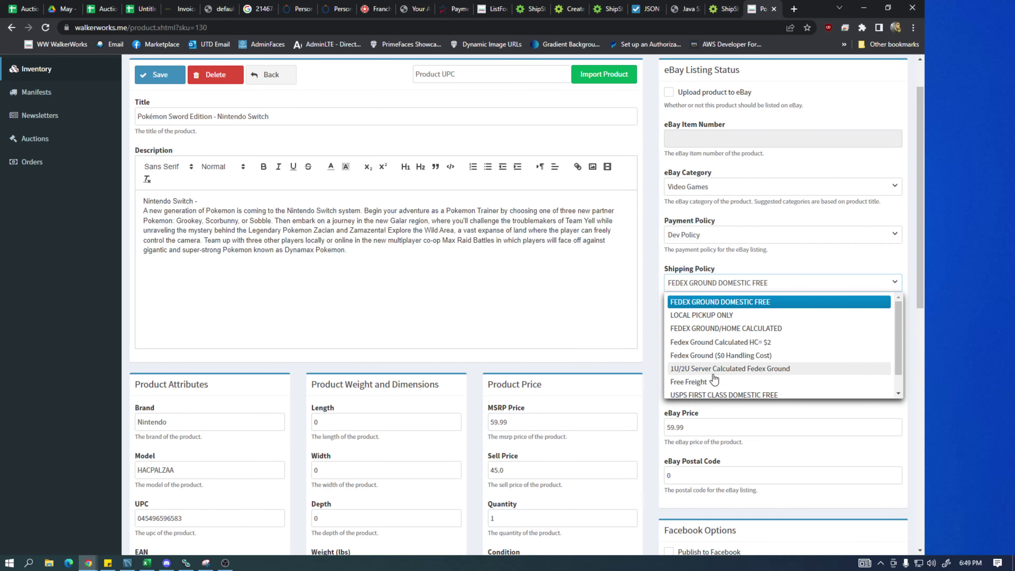
click(747, 329)
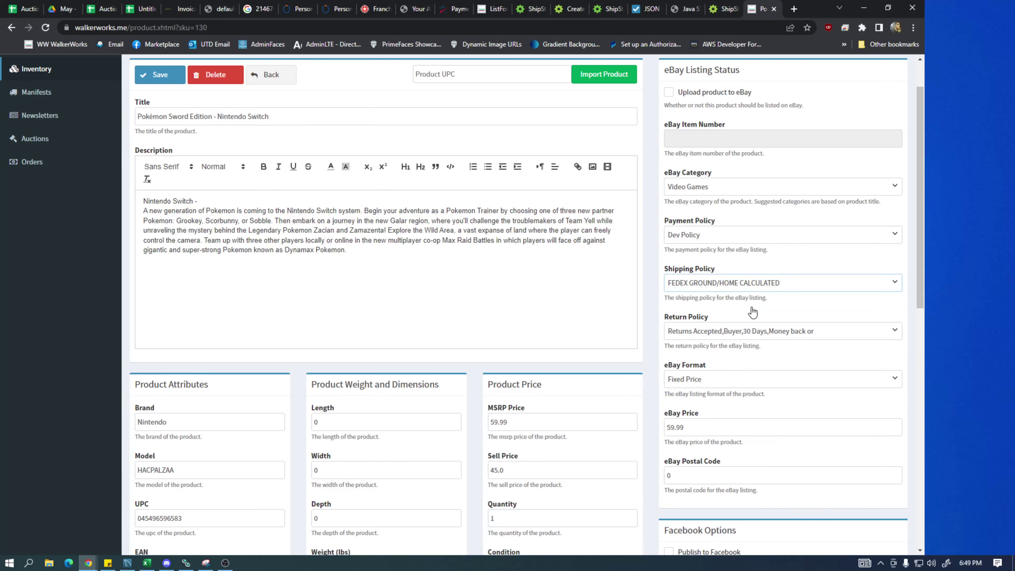
click(753, 289)
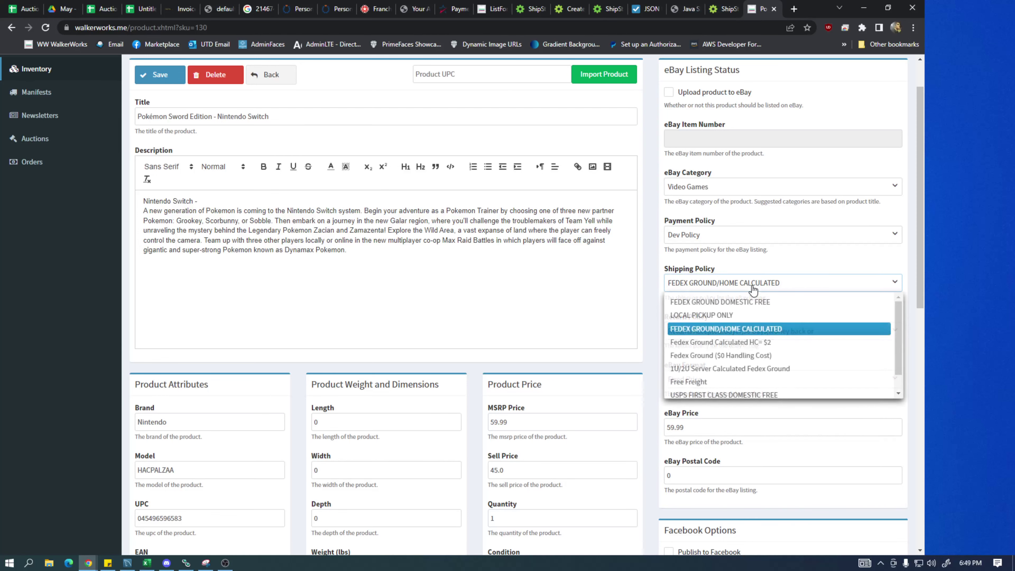
click(748, 330)
Examine the product's length, width, depth and weight fields that calculated shipping relies on
scroll(705, 343, down, 4)
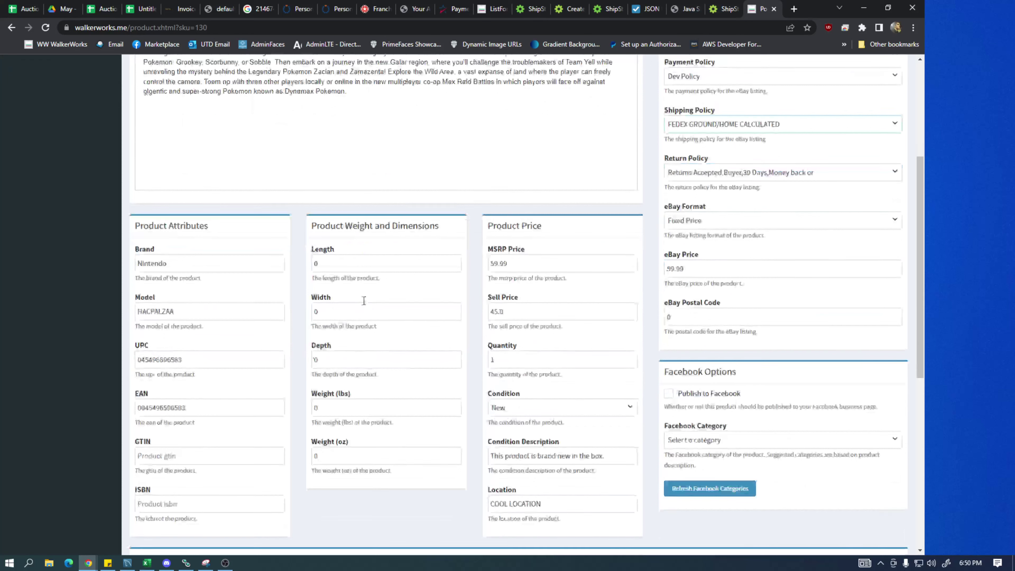
double_click(346, 267)
double_click(353, 314)
key(Tab)
key(Tab)
key(Tab)
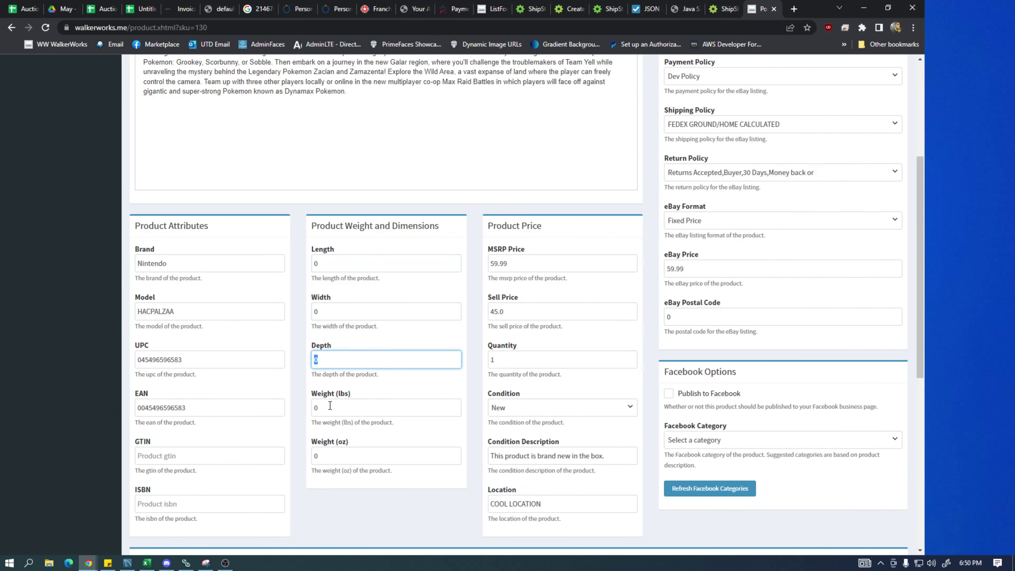
click(367, 432)
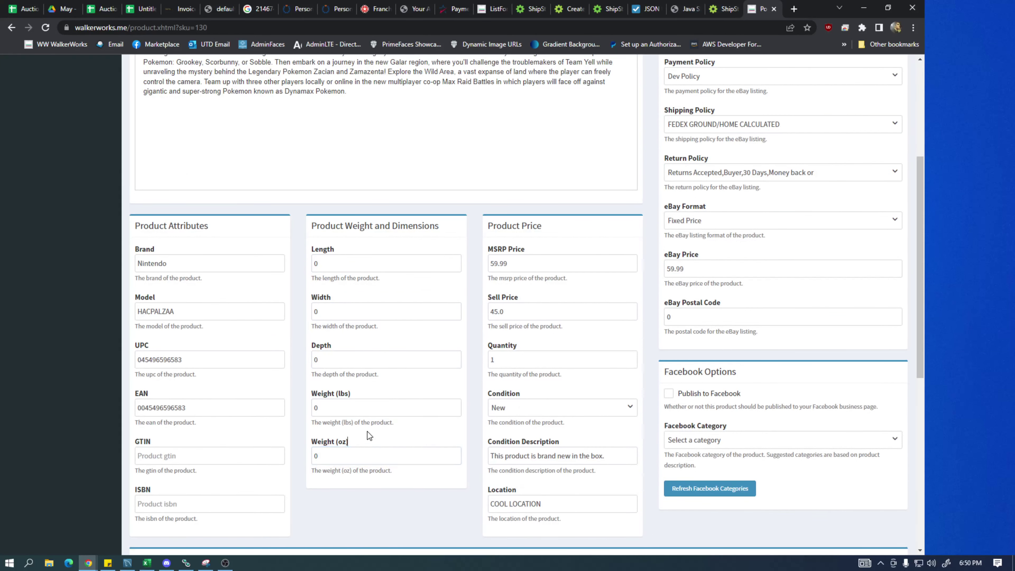
drag(314, 230, 439, 228)
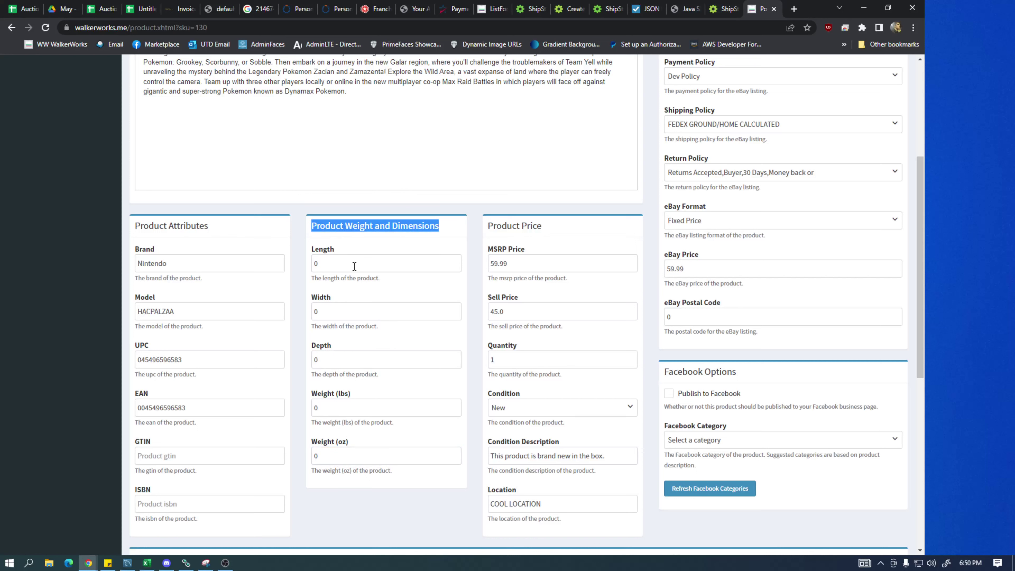
key(Tab)
click(347, 311)
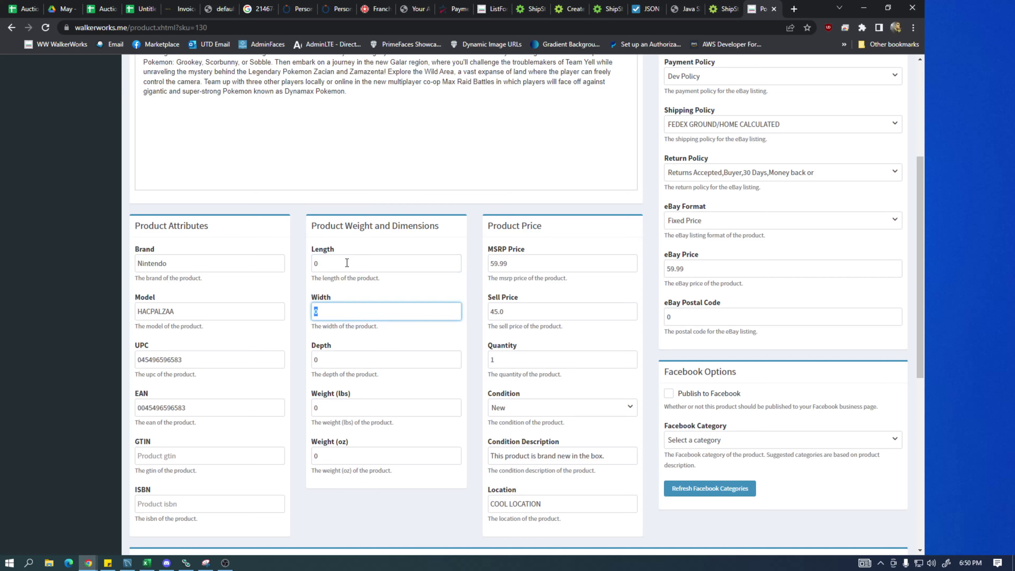
Set the product's length to 24, width to 24 and depth to 12, and check the pounds and ounces weight fields
click(347, 263)
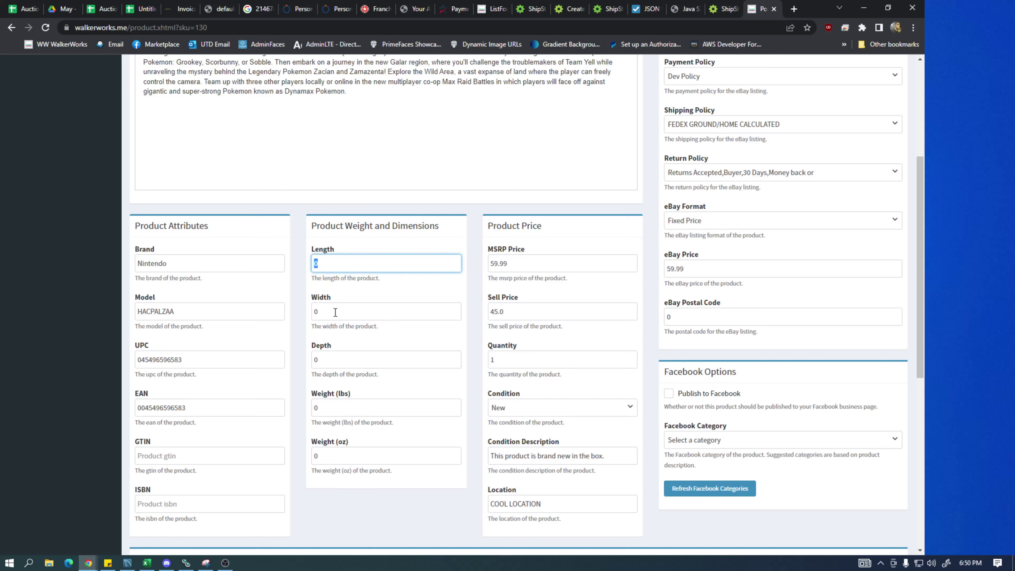
scroll(336, 312, up, 5)
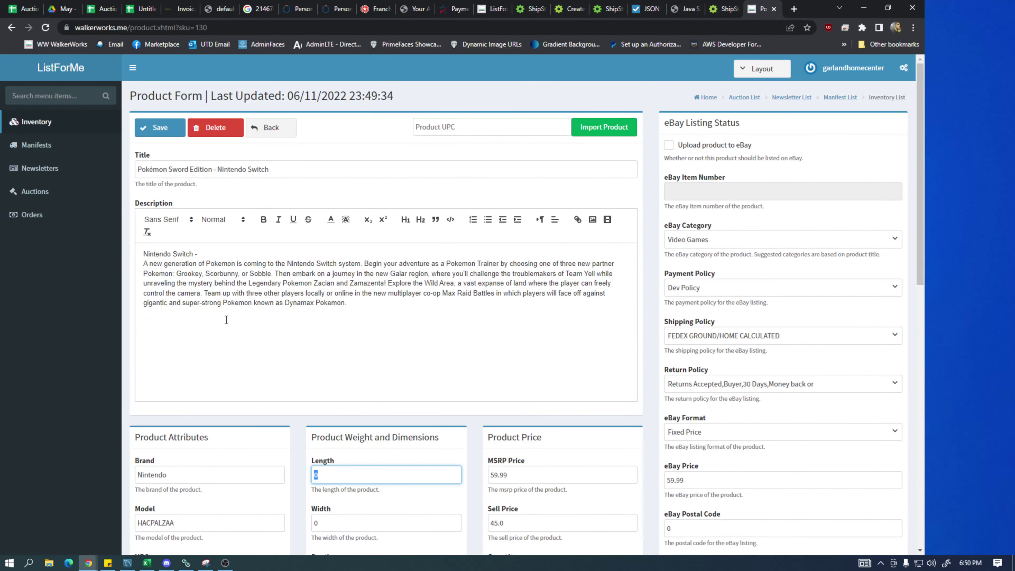
scroll(226, 320, down, 4)
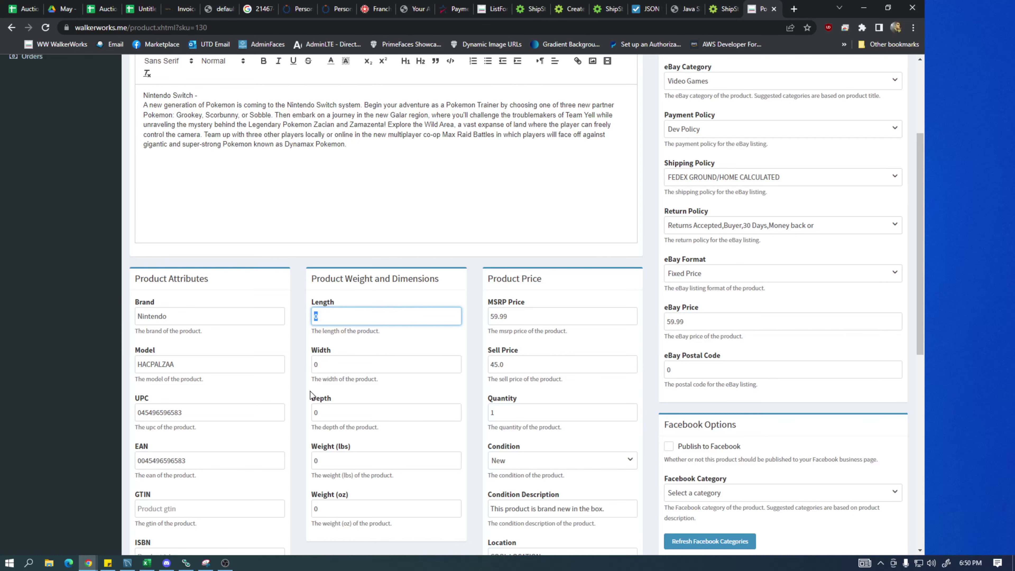
text(24)
key(Tab)
text(24)
key(Tab)
text(12)
scroll(344, 346, down, 3)
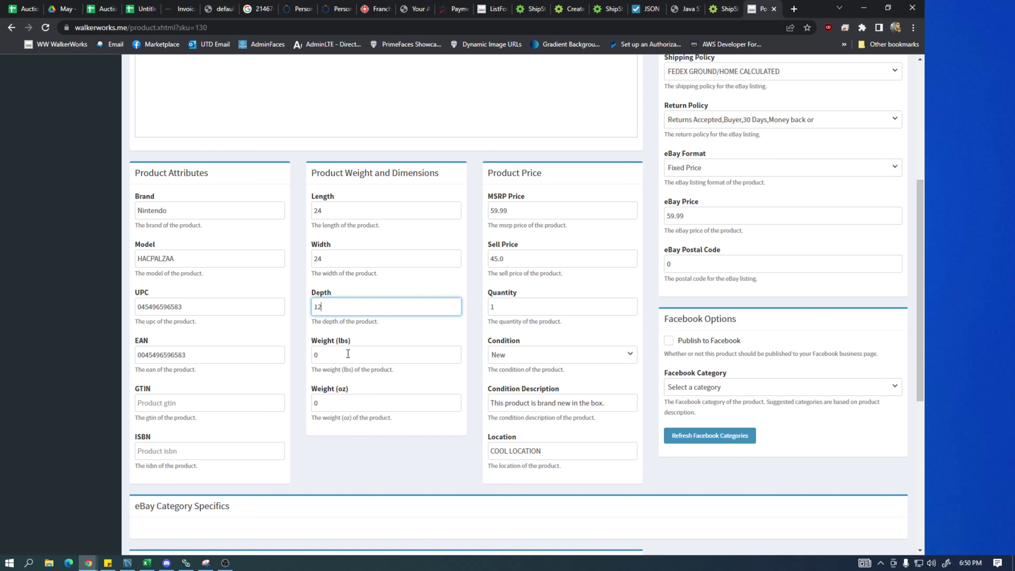
key(Tab)
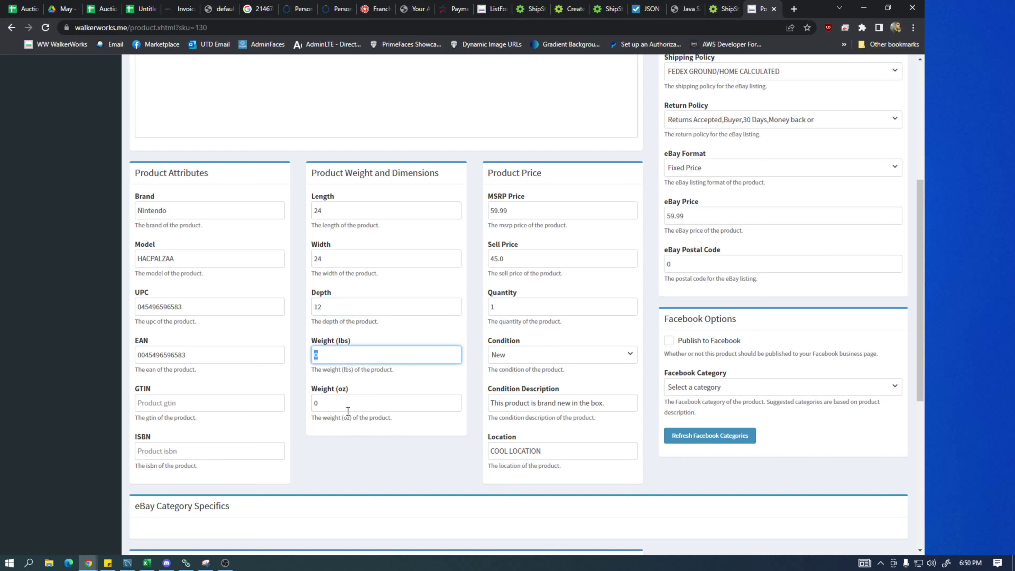
key(Tab)
click(341, 365)
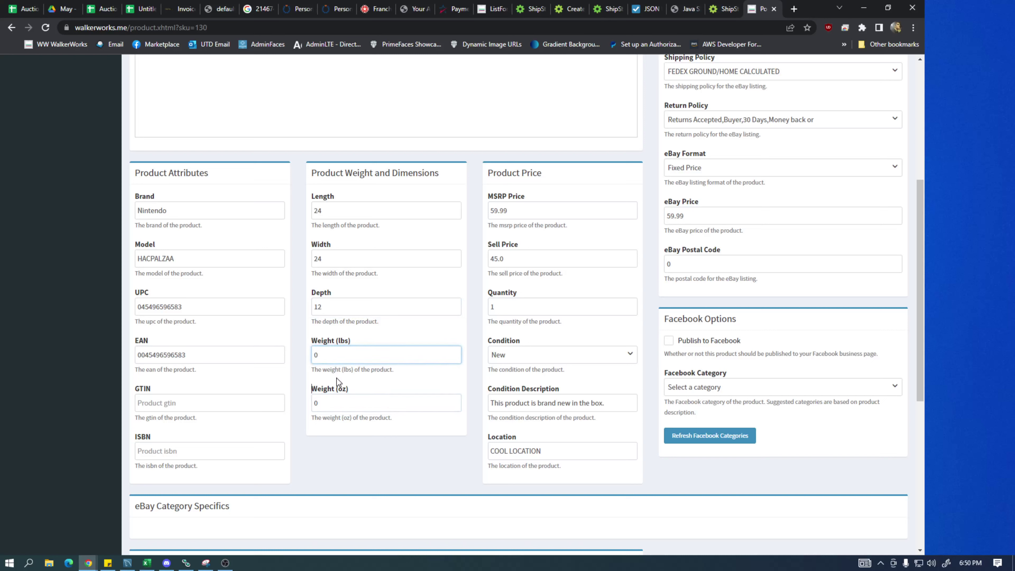
click(346, 406)
Reset the product's depth, width and length to 0 and save the product
double_click(331, 309)
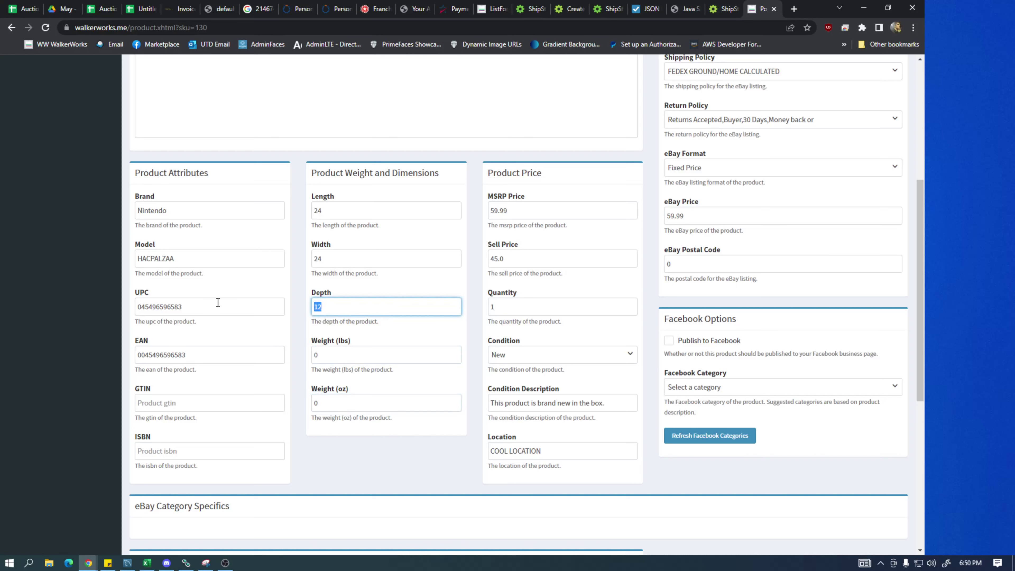
text(0)
key(shift+Tab)
text(0)
key(shift+Tab)
text(0)
scroll(206, 203, up, 6)
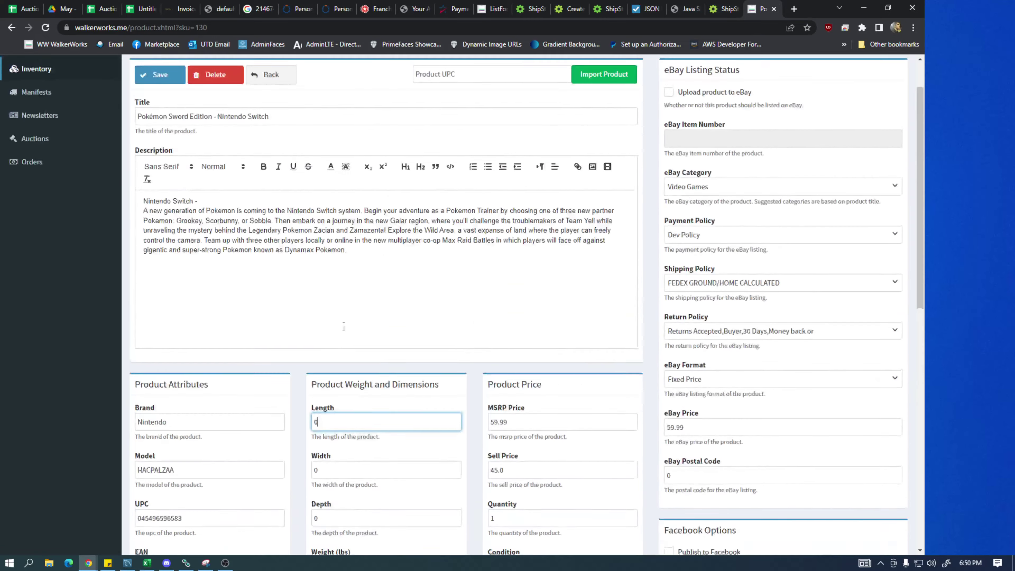
click(160, 127)
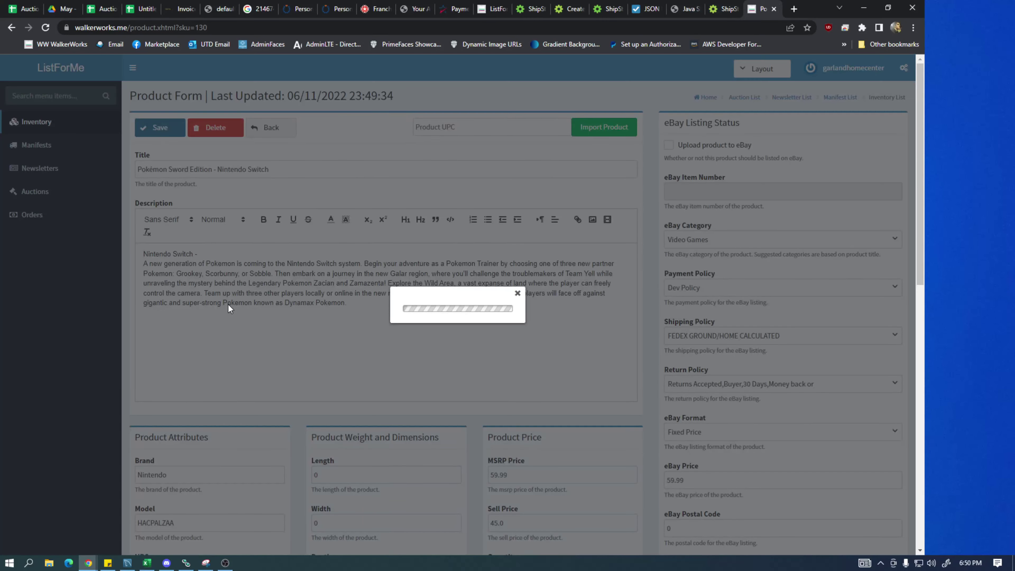
Examine the condition options, keeping New selected, and review the condition description and the product image
scroll(326, 355, down, 8)
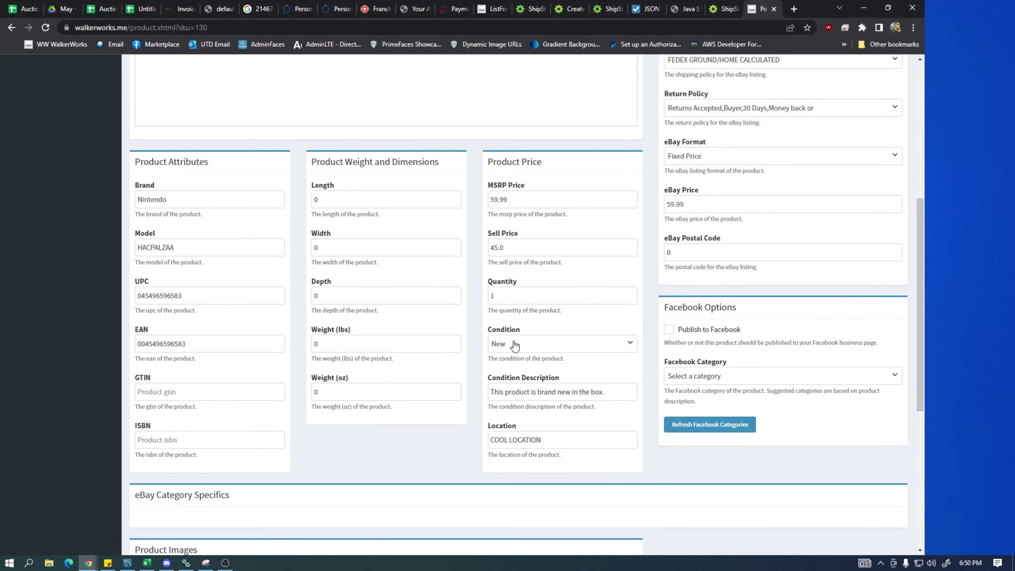
click(500, 344)
scroll(504, 344, down, 1)
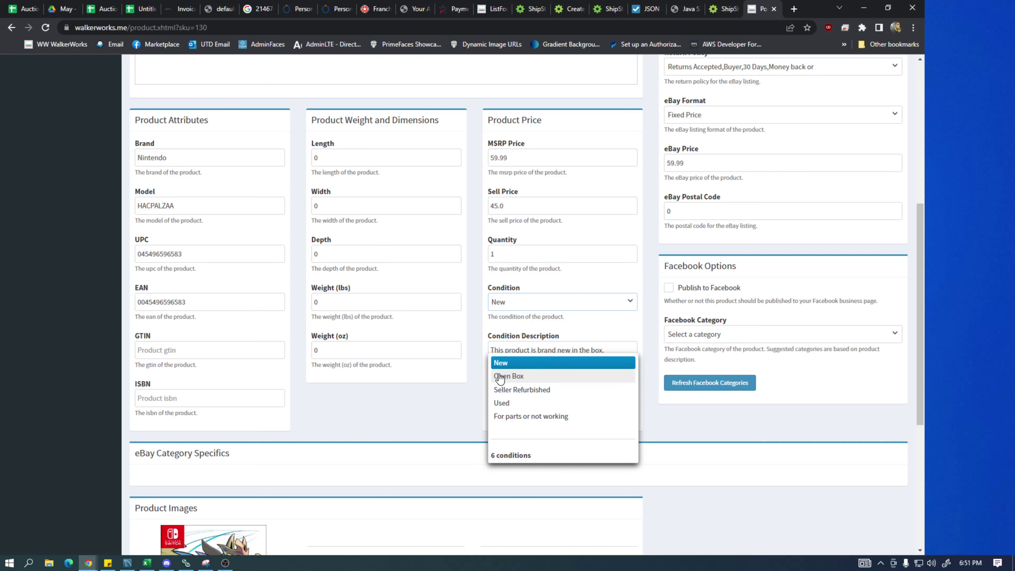
click(501, 363)
drag(495, 349, 656, 339)
triple_click(620, 351)
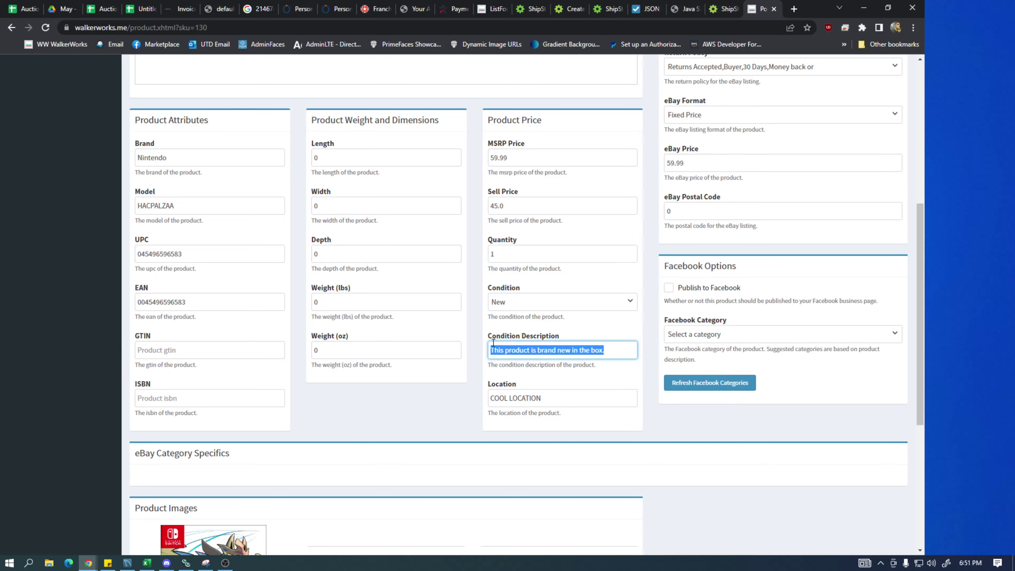
scroll(494, 343, up, 8)
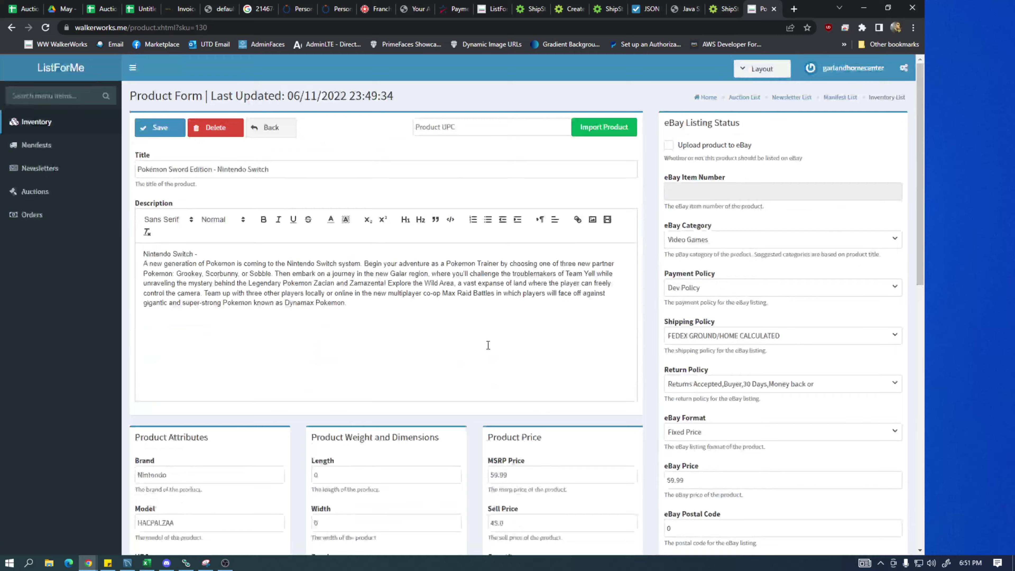
scroll(472, 341, down, 8)
click(569, 344)
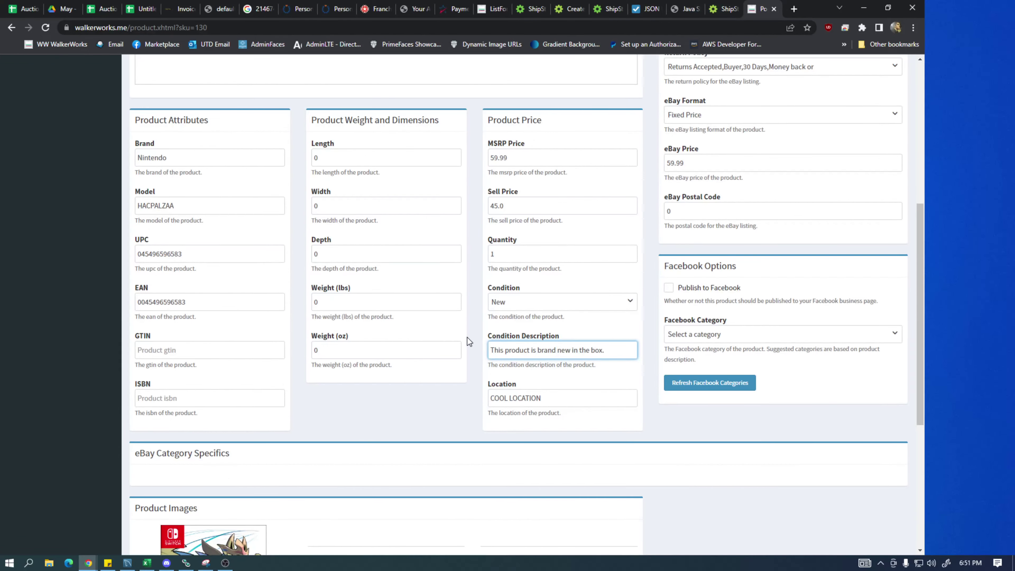
scroll(466, 316, up, 4)
scroll(333, 313, down, 10)
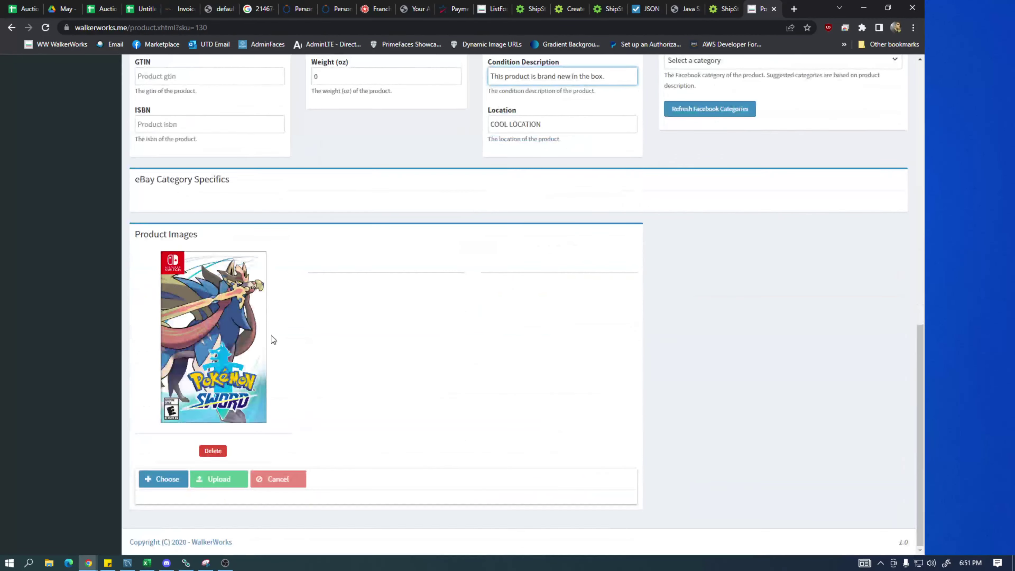
Mark the product for upload to eBay, switch its category to Original Game Cases & Boxes and back to Video Games to load the category specifics
scroll(274, 339, up, 10)
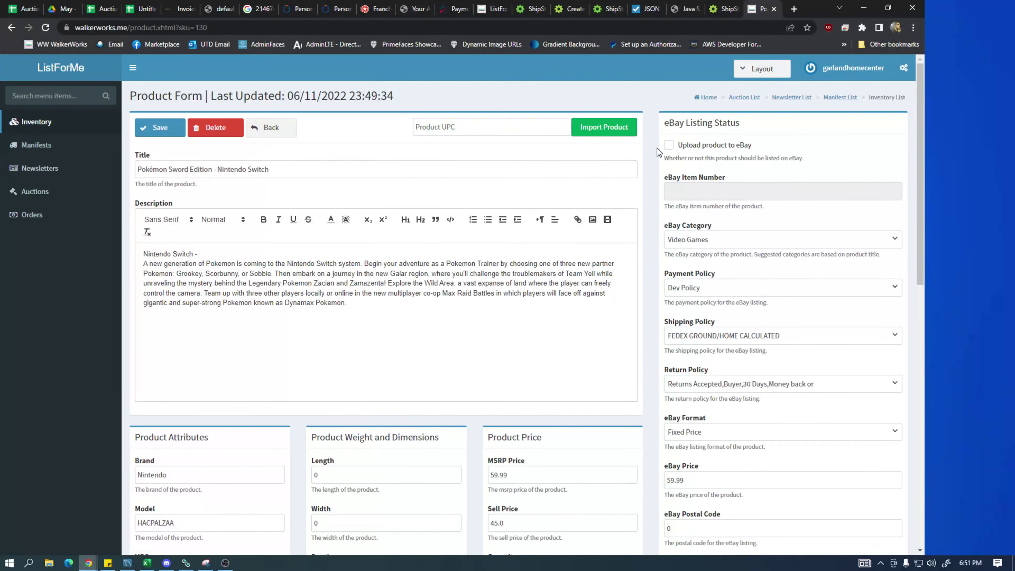
click(669, 146)
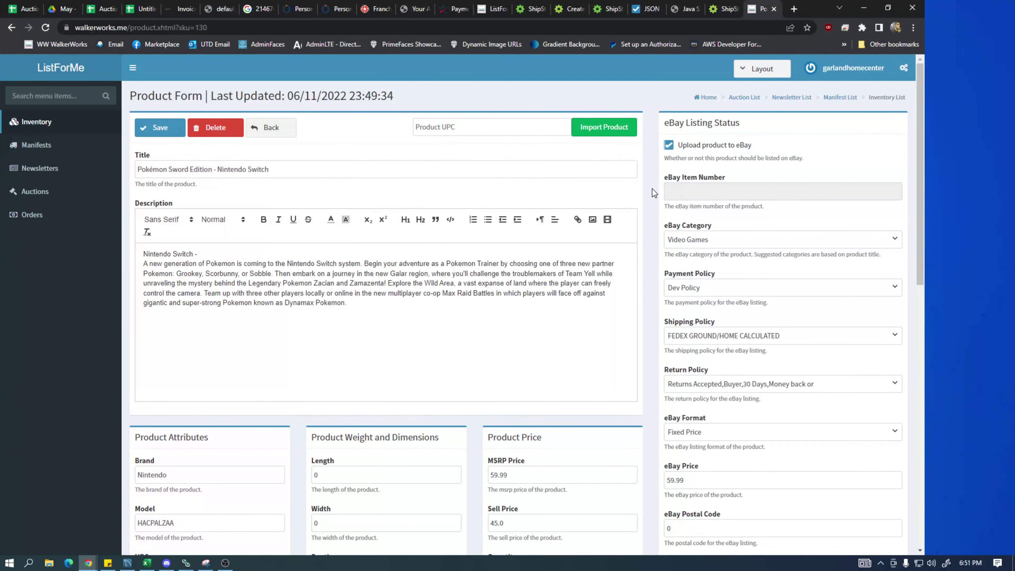
click(691, 241)
click(703, 285)
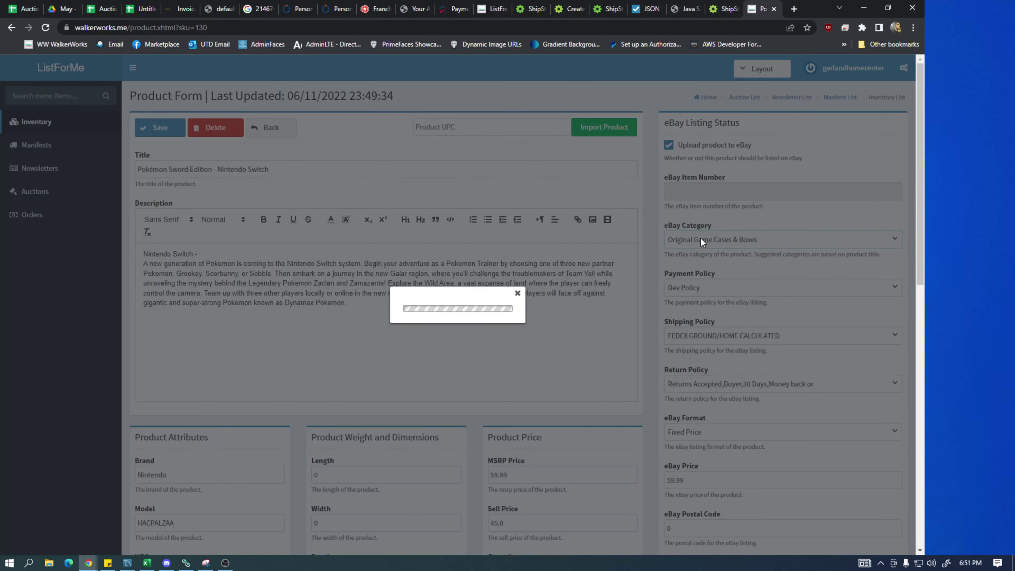
click(703, 243)
click(687, 271)
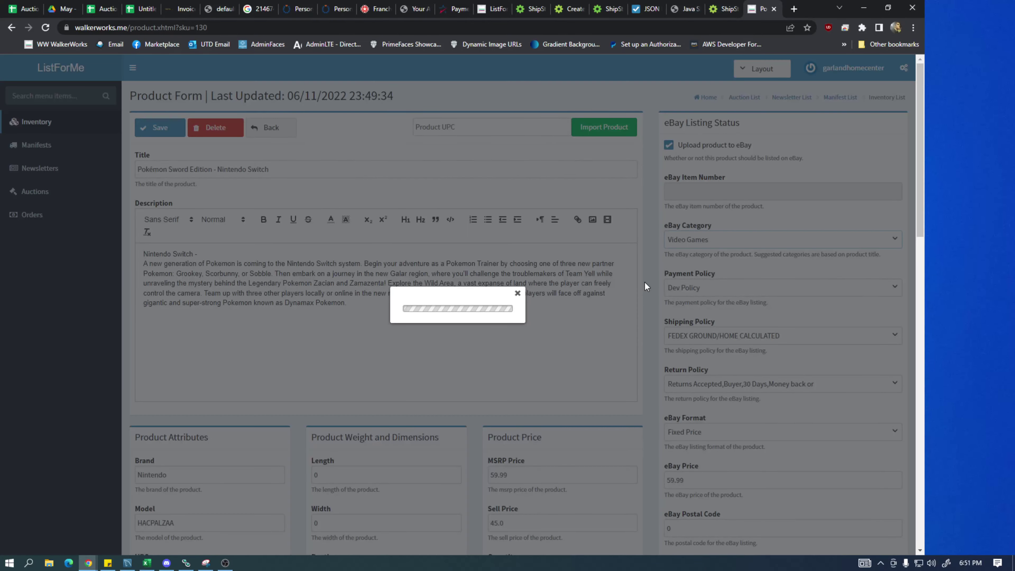
Examine the required Game Name and Platform fields in the eBay category specifics
scroll(641, 288, down, 10)
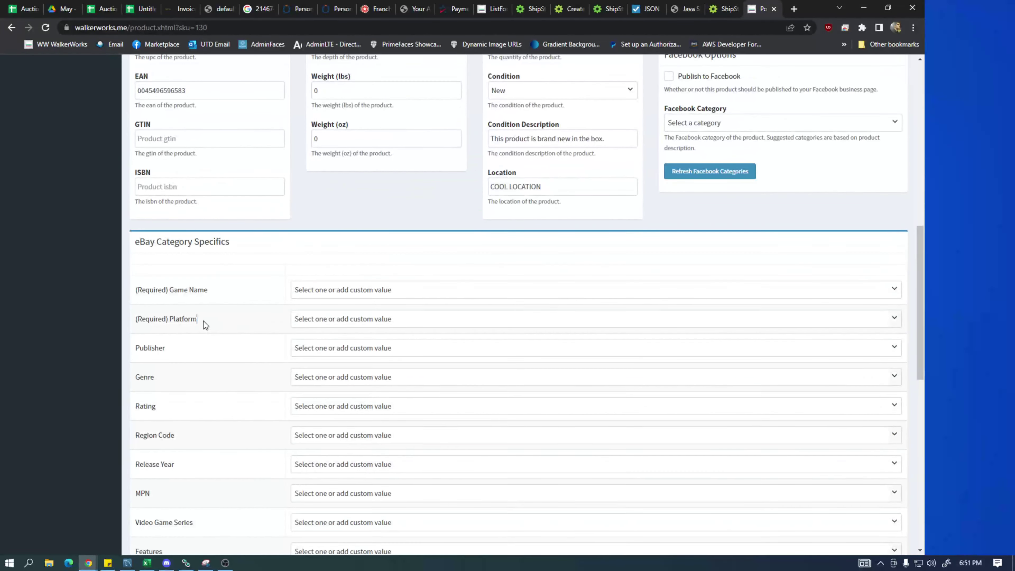
drag(203, 321, 127, 300)
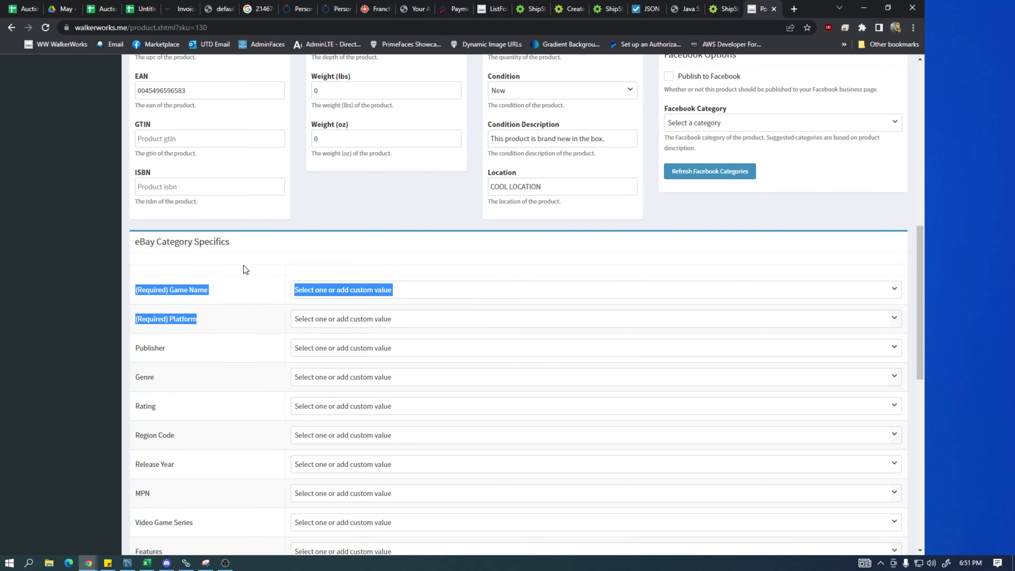
scroll(387, 302, up, 10)
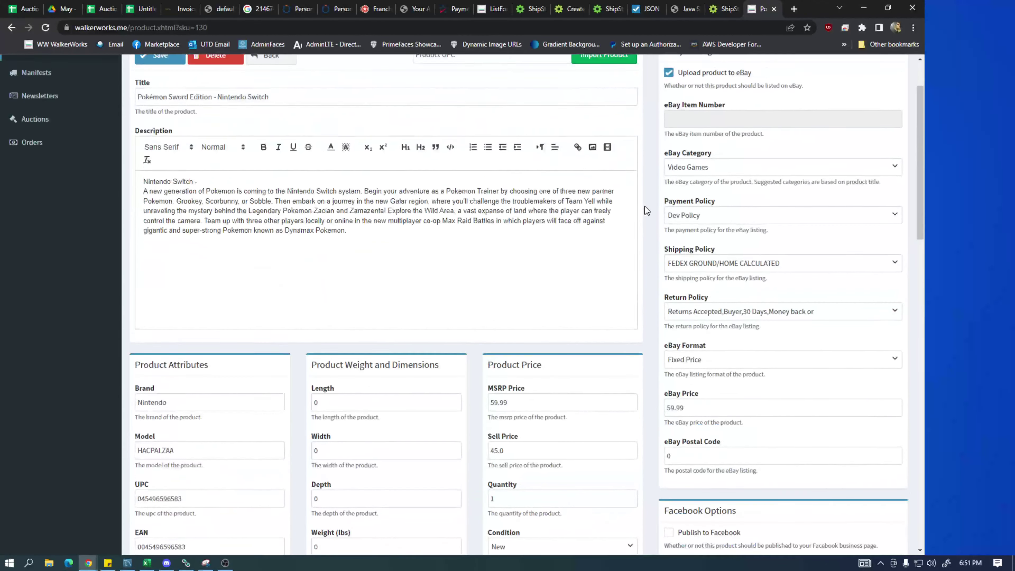
Fill in the eBay postal code and try to list the product on eBay by saving it
scroll(645, 207, up, 2)
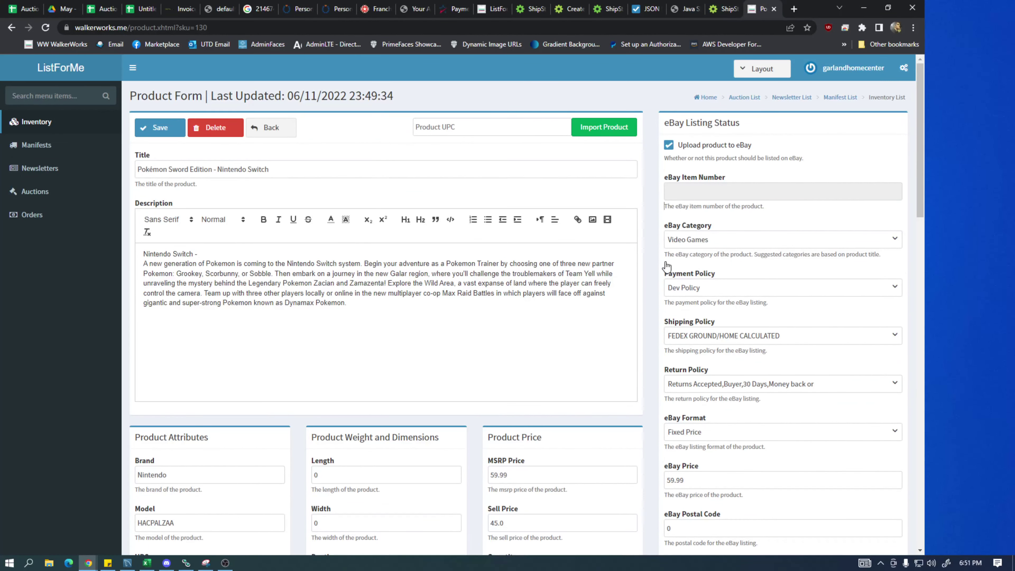
scroll(667, 266, down, 3)
double_click(696, 422)
text(75)
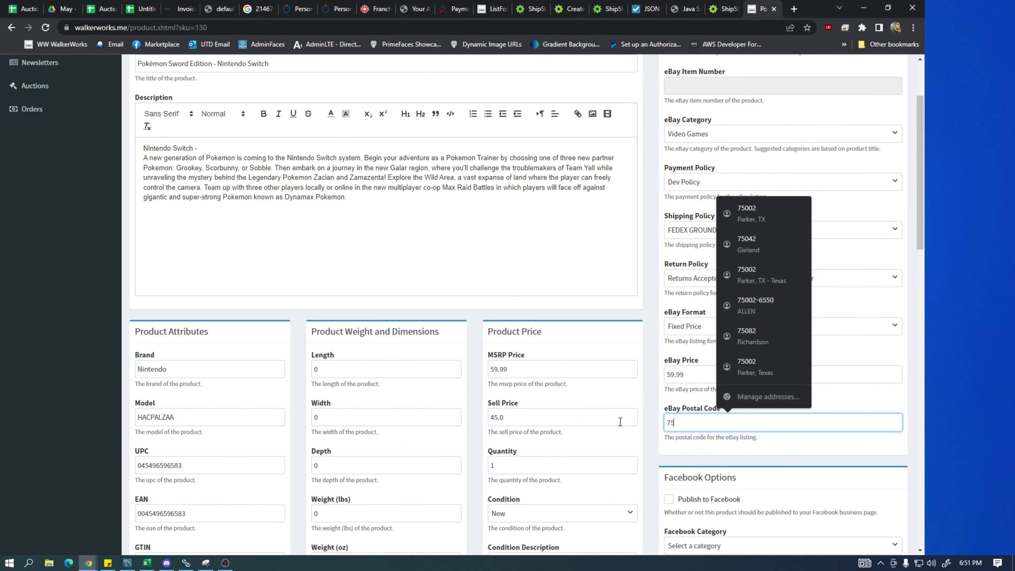
text(042)
scroll(583, 370, down, 4)
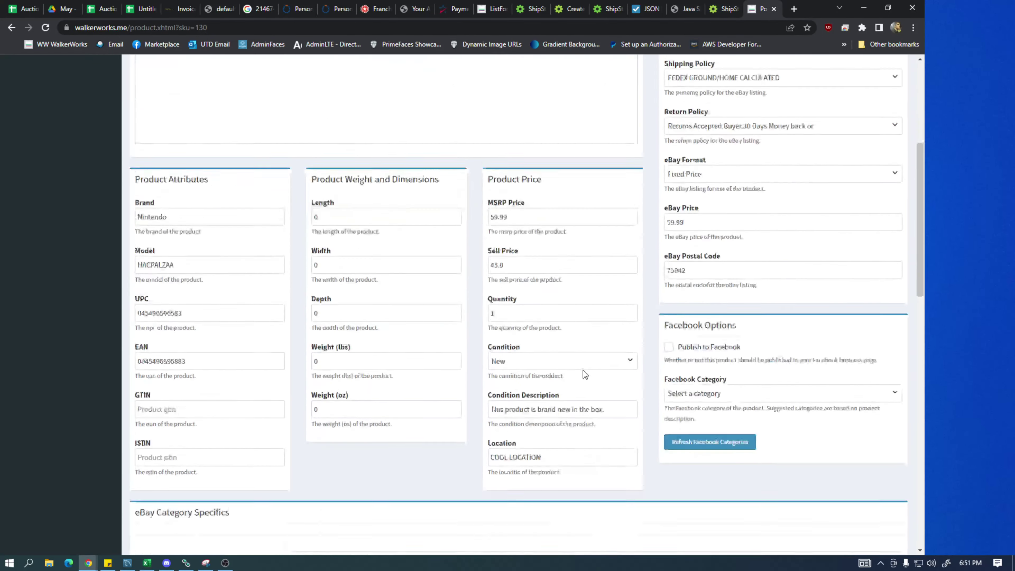
scroll(242, 210, up, 7)
click(171, 130)
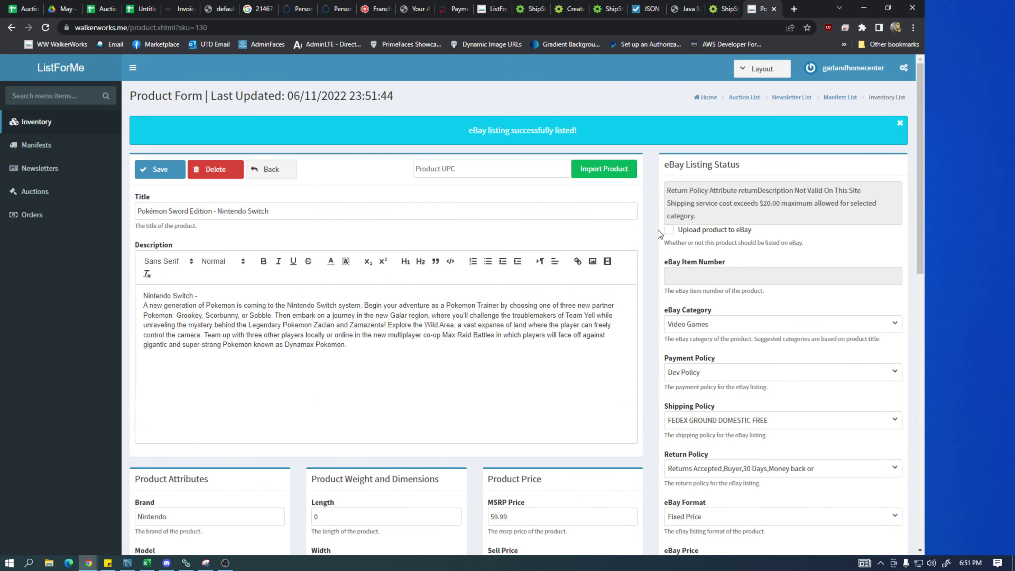
Examine the save notification, the eBay item number field and the error text in the eBay listing status
drag(469, 131, 530, 132)
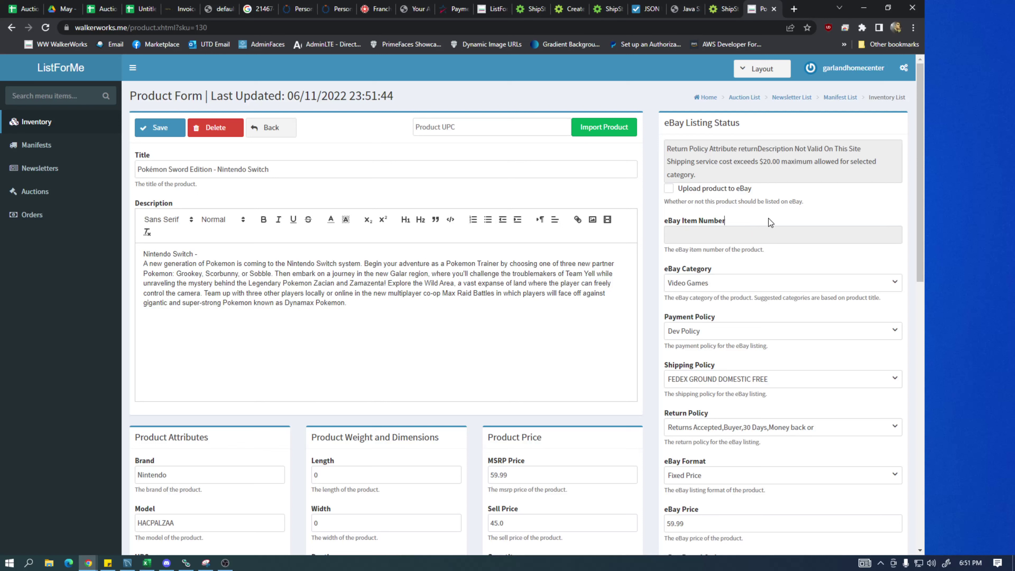
drag(726, 223, 664, 223)
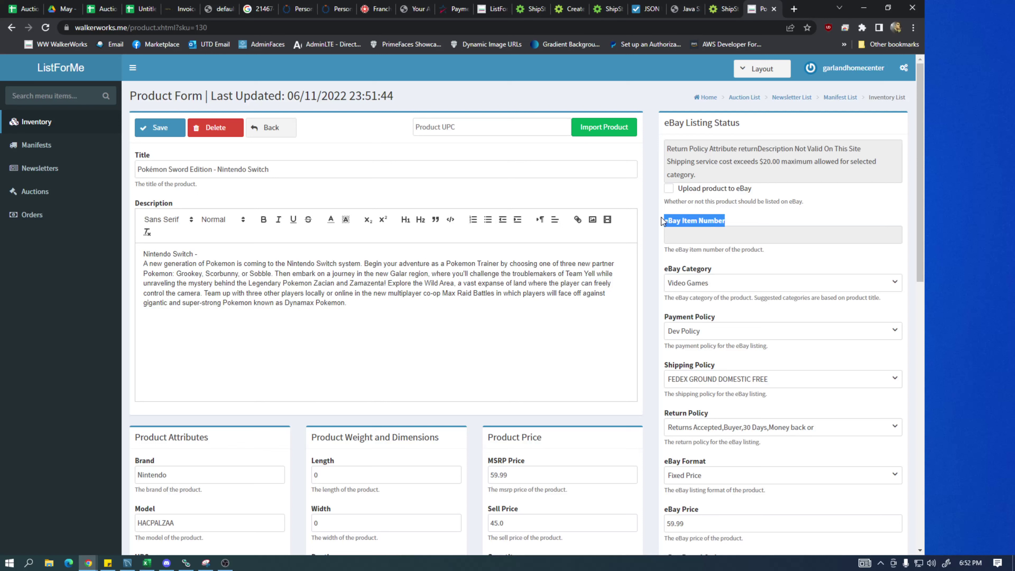
click(679, 235)
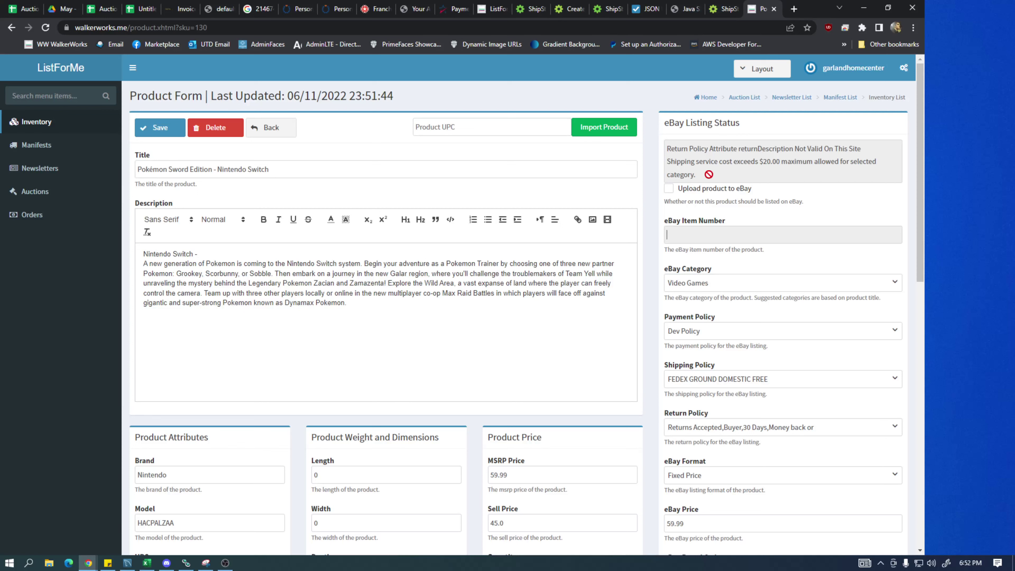
drag(710, 176, 665, 152)
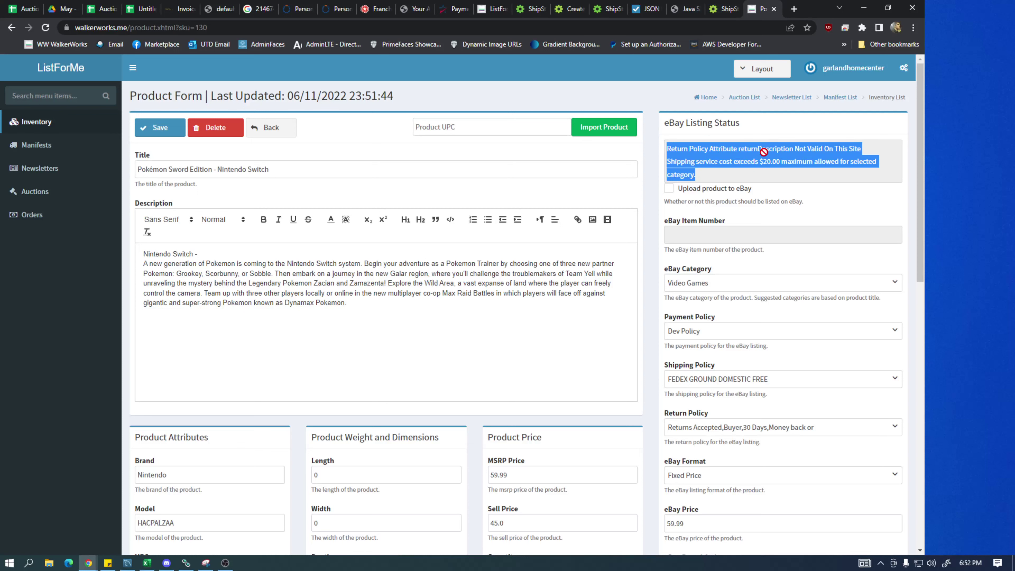
mouse_move(706, 167)
mouse_down()
mouse_move(718, 169)
mouse_move(739, 141)
mouse_move(722, 141)
mouse_move(704, 163)
mouse_up()
Examine the eBay category specifics section of the product form after the listing attempt
scroll(660, 195, down, 12)
scroll(383, 270, up, 5)
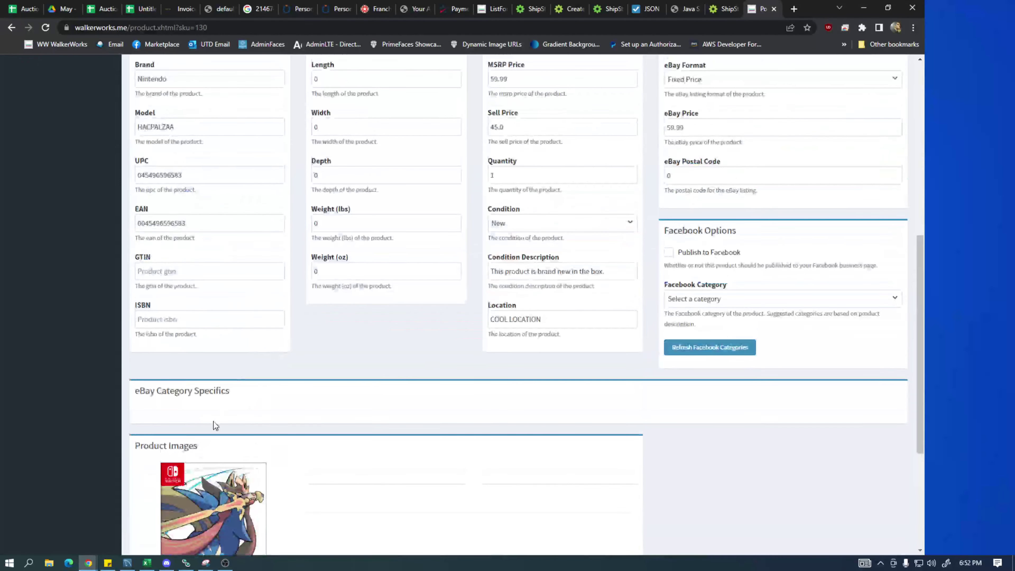
drag(202, 411, 215, 408)
scroll(215, 409, up, 3)
scroll(224, 403, down, 3)
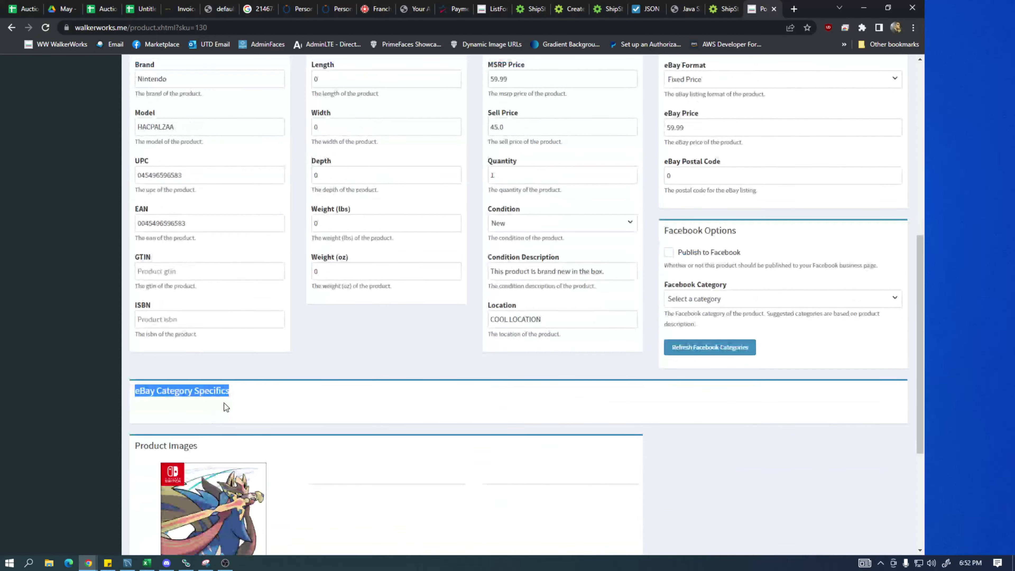
click(224, 403)
Examine the eBay postal code and price fields and the available eBay category options of the product
scroll(349, 364, up, 6)
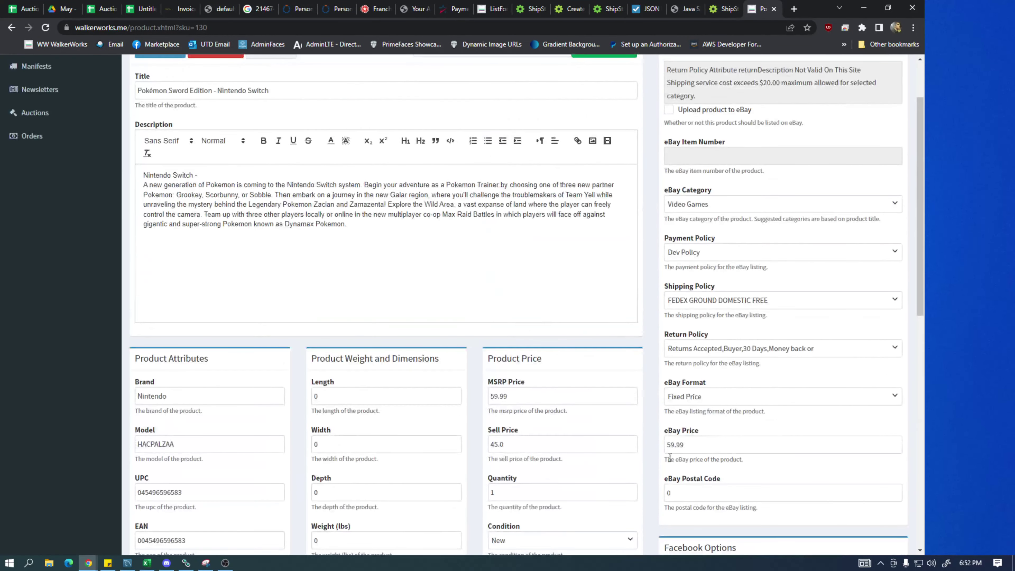
click(678, 495)
key(shift+Tab)
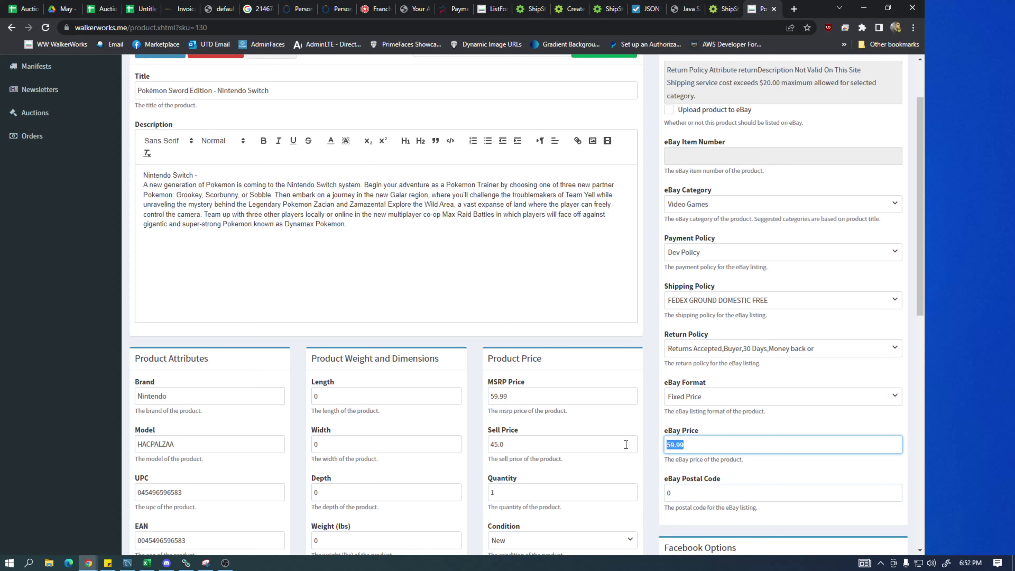
click(680, 203)
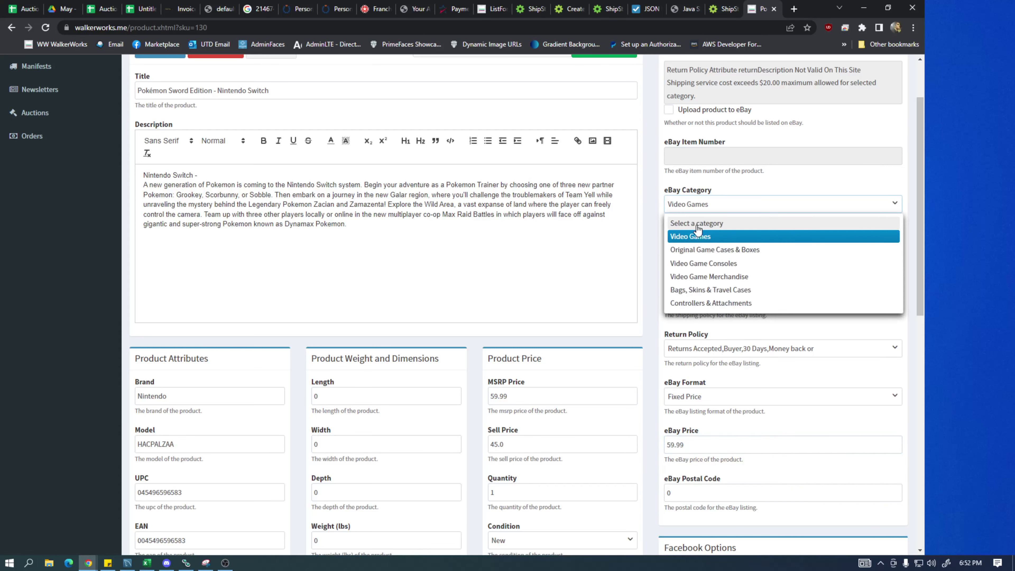
click(738, 187)
Read the return policy and shipping cost error text in the eBay listing status
scroll(739, 187, up, 2)
drag(710, 175, 666, 145)
click(716, 176)
drag(710, 175, 667, 148)
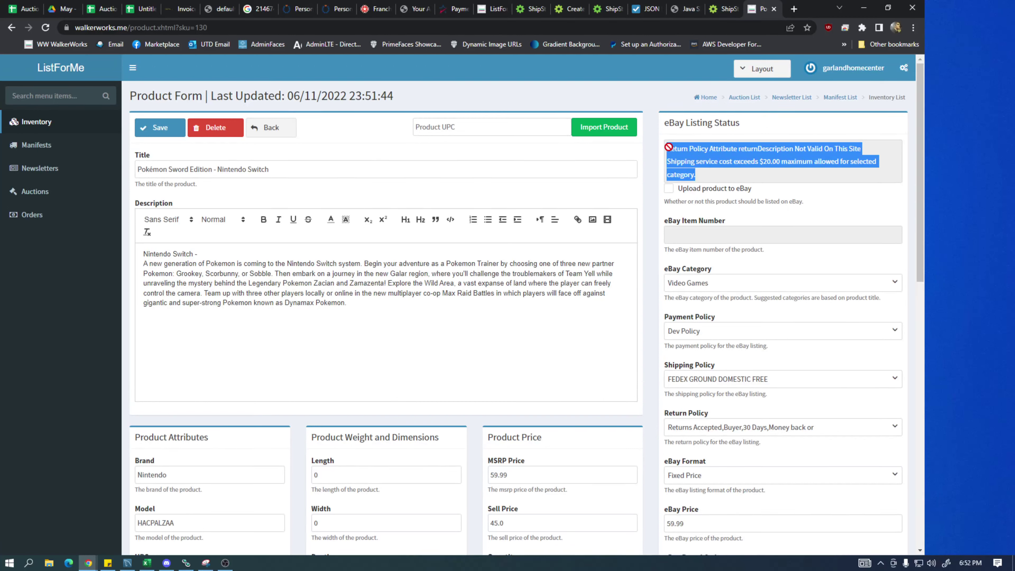
click(708, 176)
drag(712, 176, 665, 155)
click(711, 172)
drag(708, 180, 667, 151)
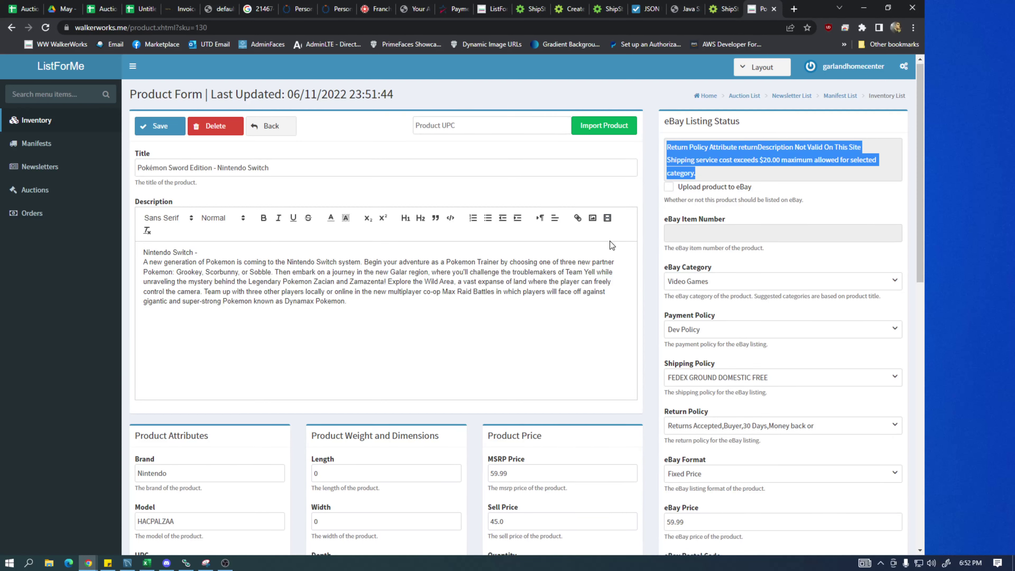
Examine the length, width, depth and weight fields of the product
scroll(427, 243, down, 4)
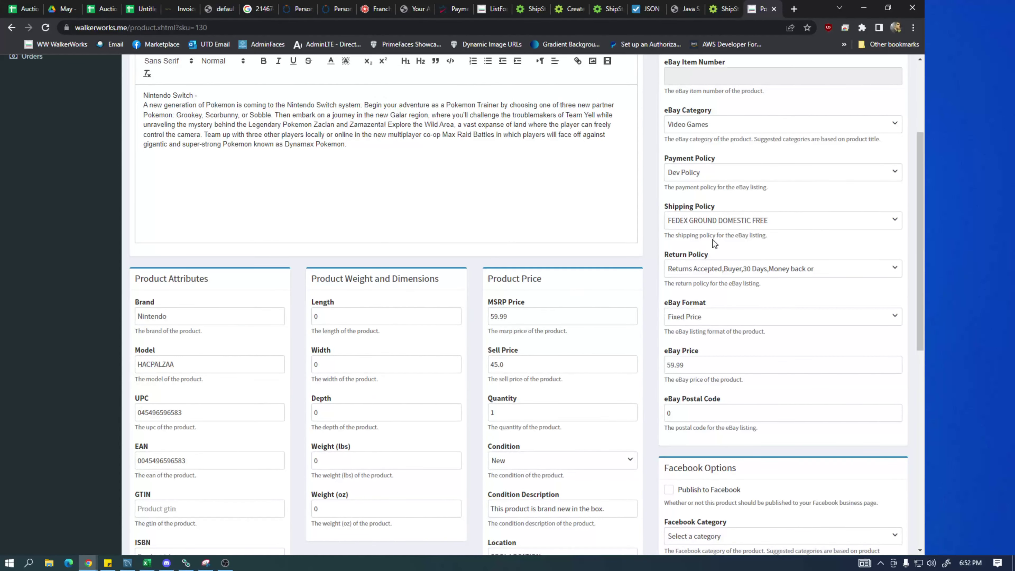
click(377, 320)
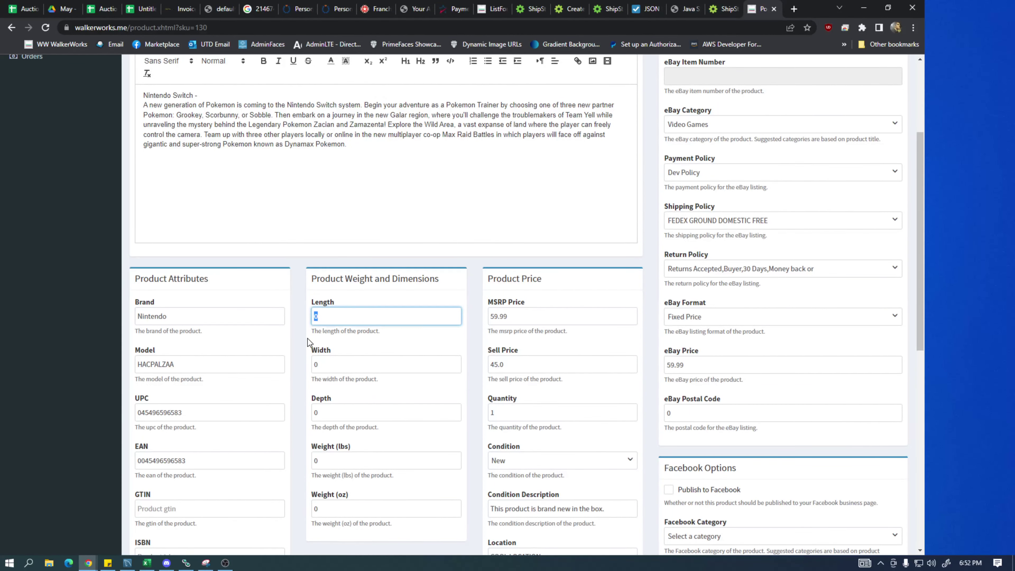
click(350, 363)
click(318, 412)
click(322, 460)
click(345, 511)
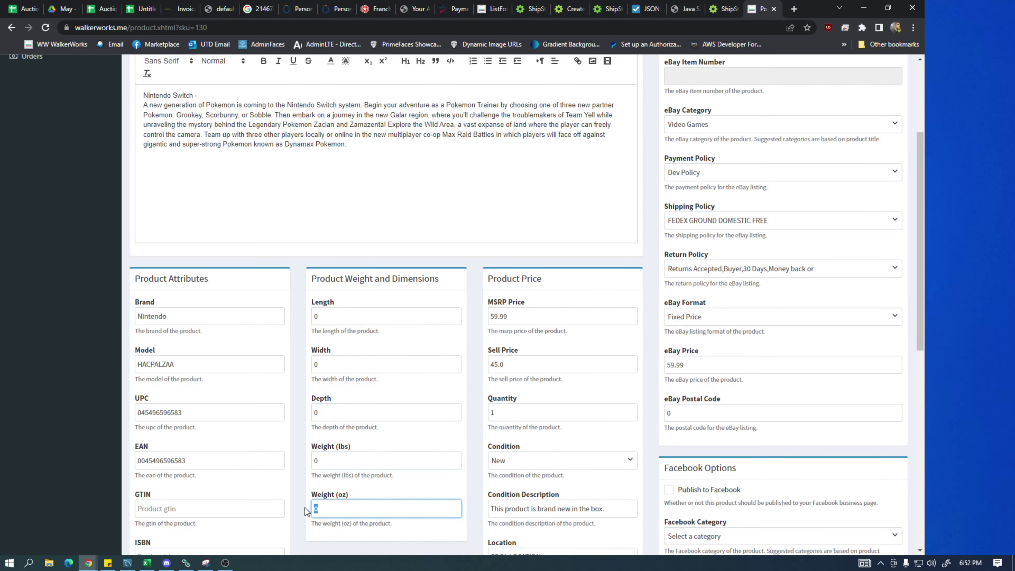
click(346, 461)
click(345, 509)
click(497, 364)
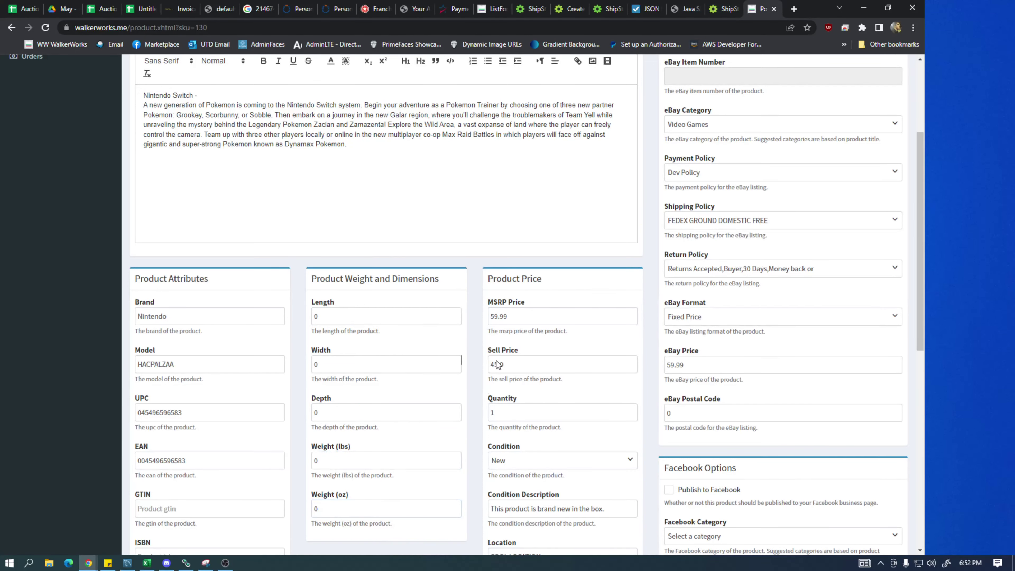
Examine the quantity, condition, condition description and location fields of the product
scroll(506, 381, down, 1)
click(522, 362)
scroll(460, 420, down, 1)
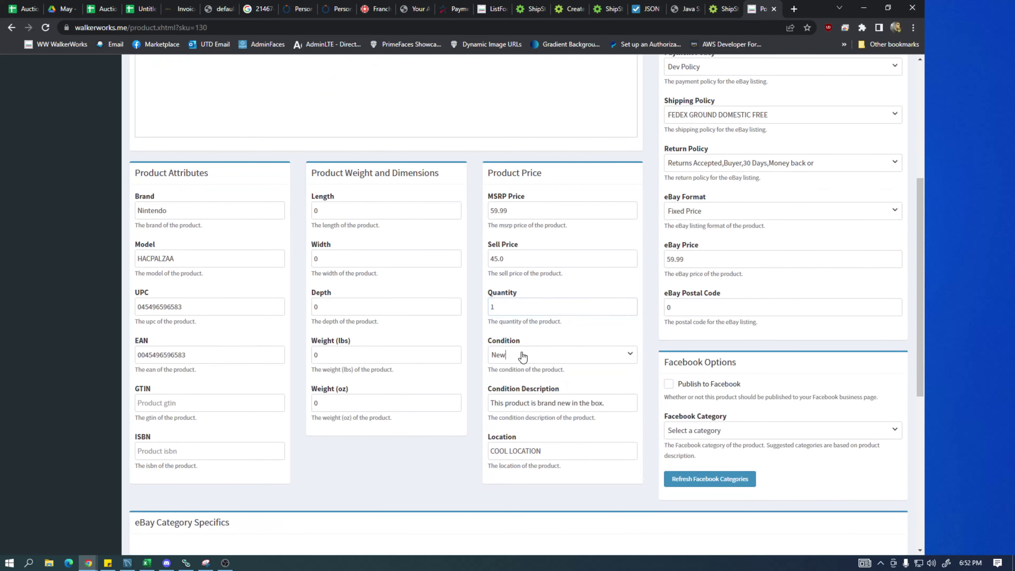
click(521, 356)
click(514, 376)
drag(612, 403, 455, 453)
drag(542, 451, 503, 461)
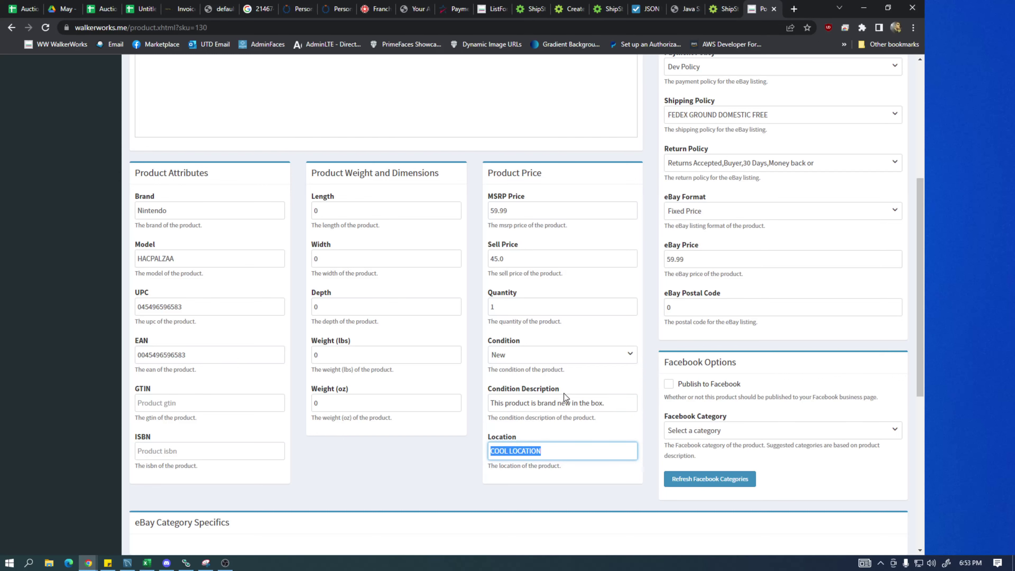
Examine the eBay postal code, eBay price and eBay format settings of the listing
scroll(533, 393, up, 4)
click(668, 466)
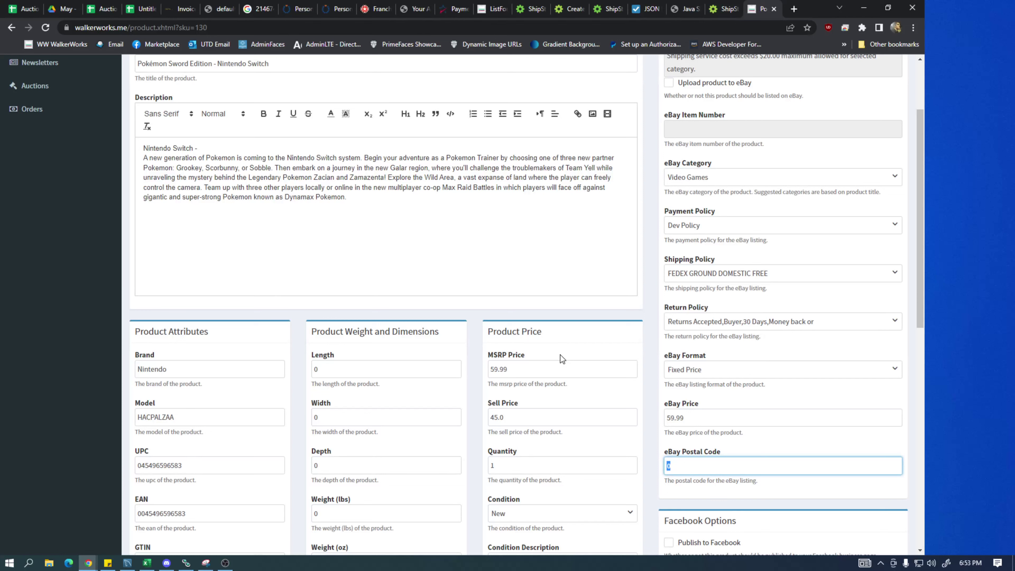
drag(704, 418, 651, 425)
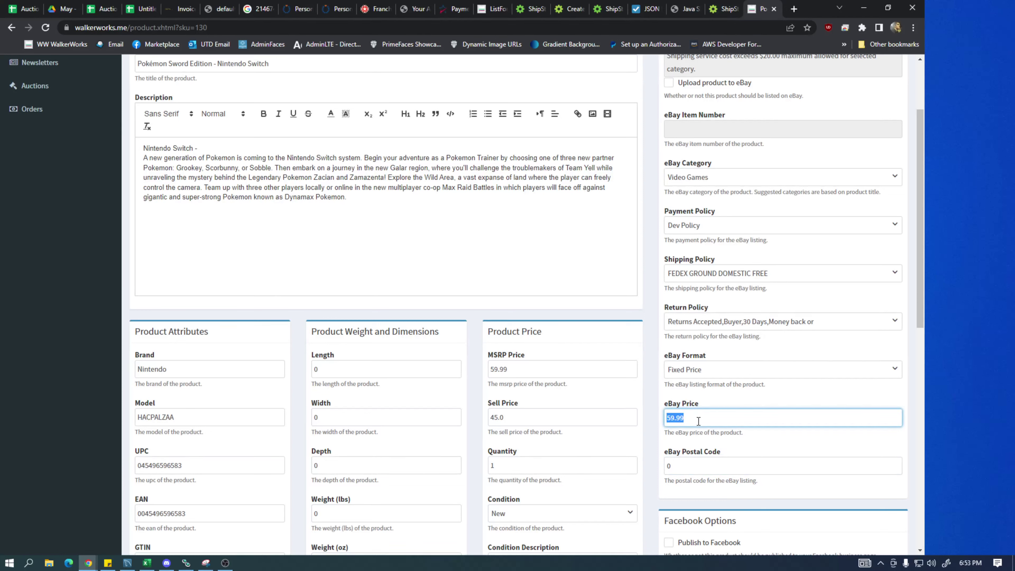
click(694, 373)
click(695, 390)
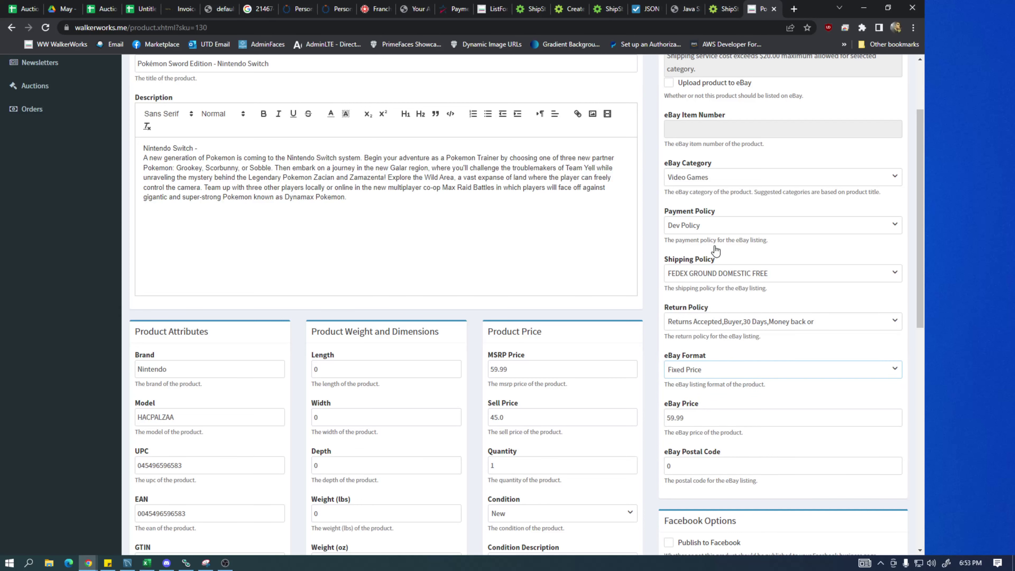
scroll(695, 282, up, 2)
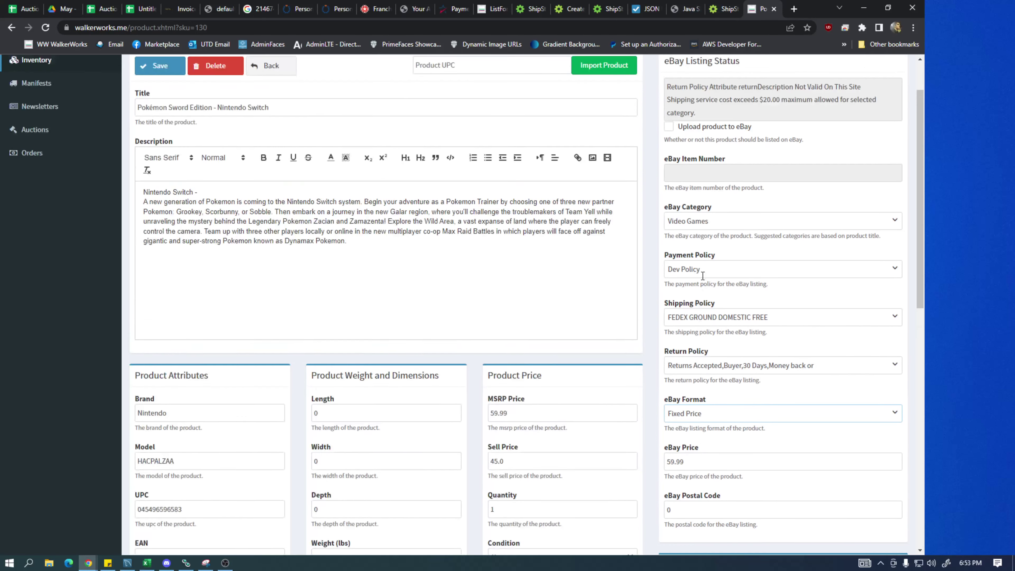
Enable uploading the product to eBay and examine the category specifics and product images sections
click(671, 137)
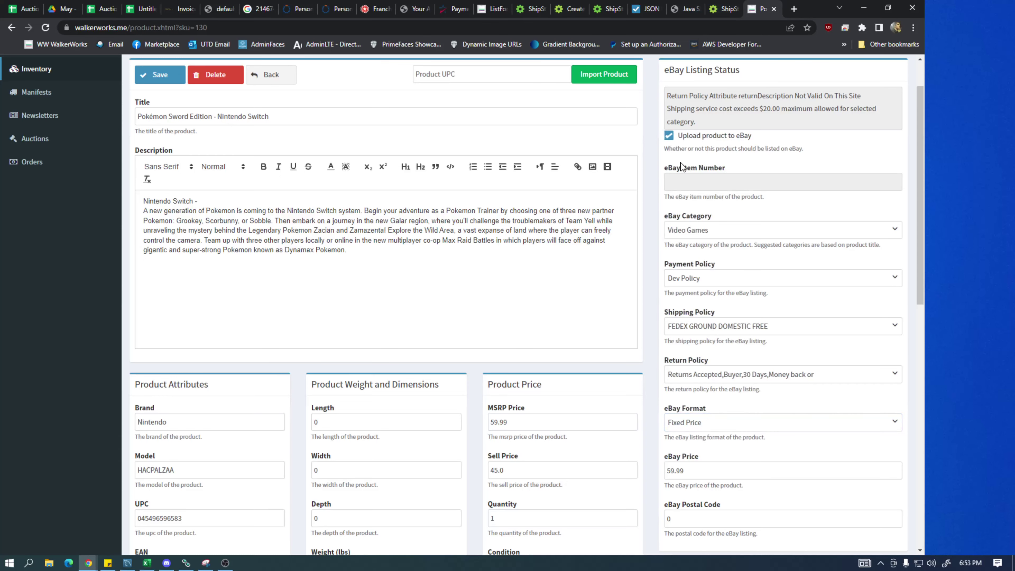
scroll(666, 358, down, 10)
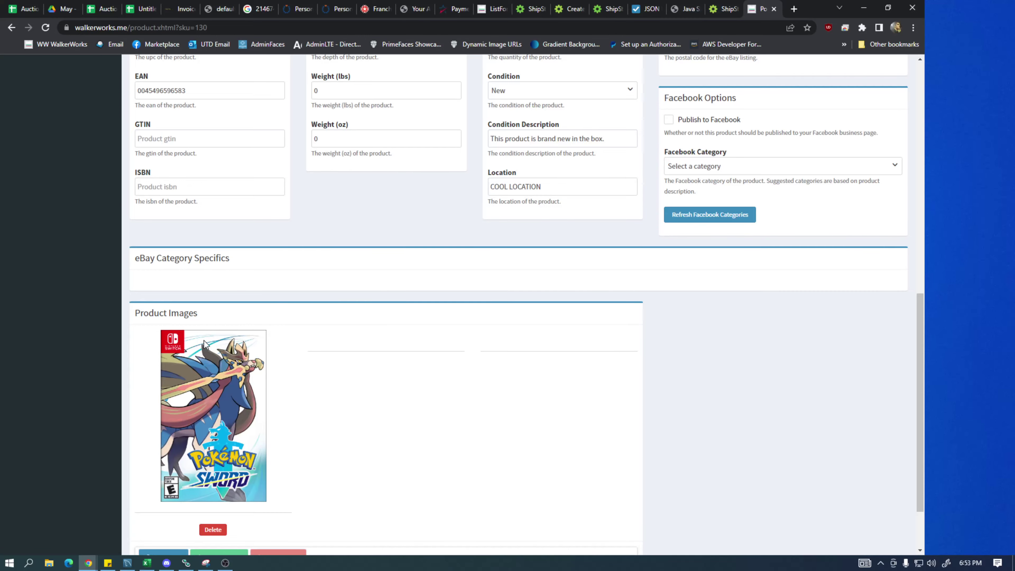
scroll(229, 378, up, 8)
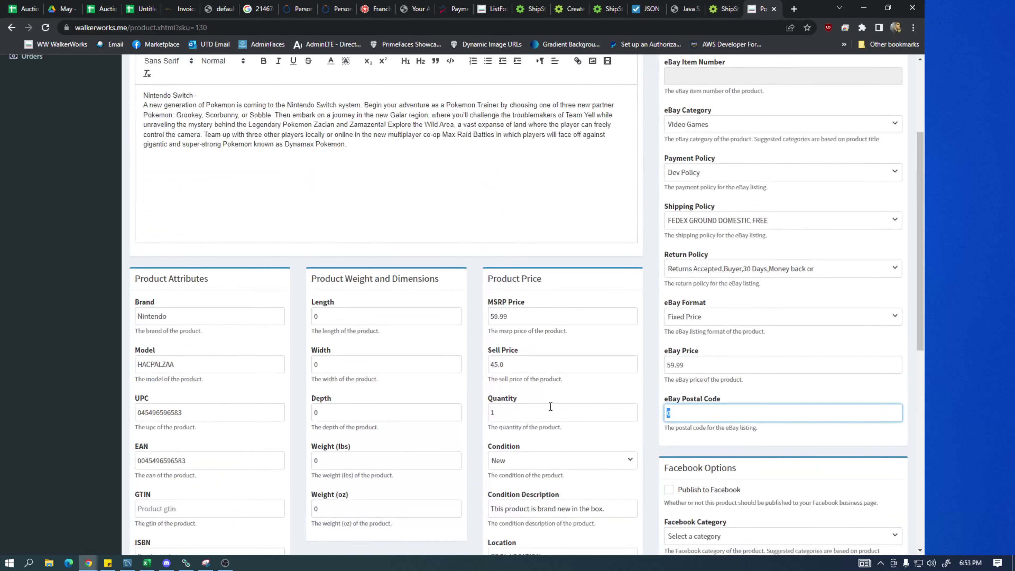
Review the eBay postal code, eBay price, condition description and quantity fields
click(688, 405)
click(698, 361)
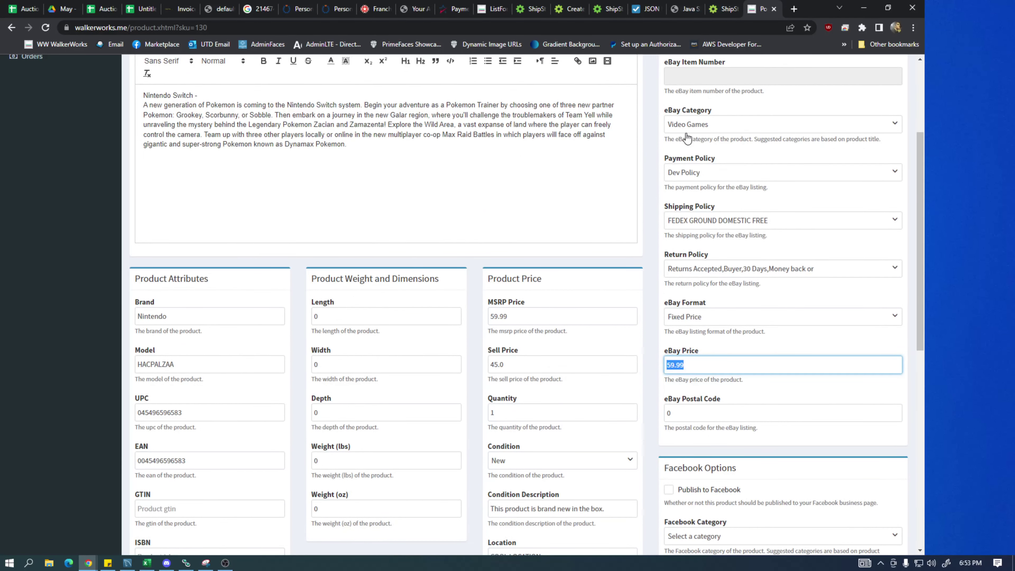
scroll(516, 400, down, 1)
click(617, 455)
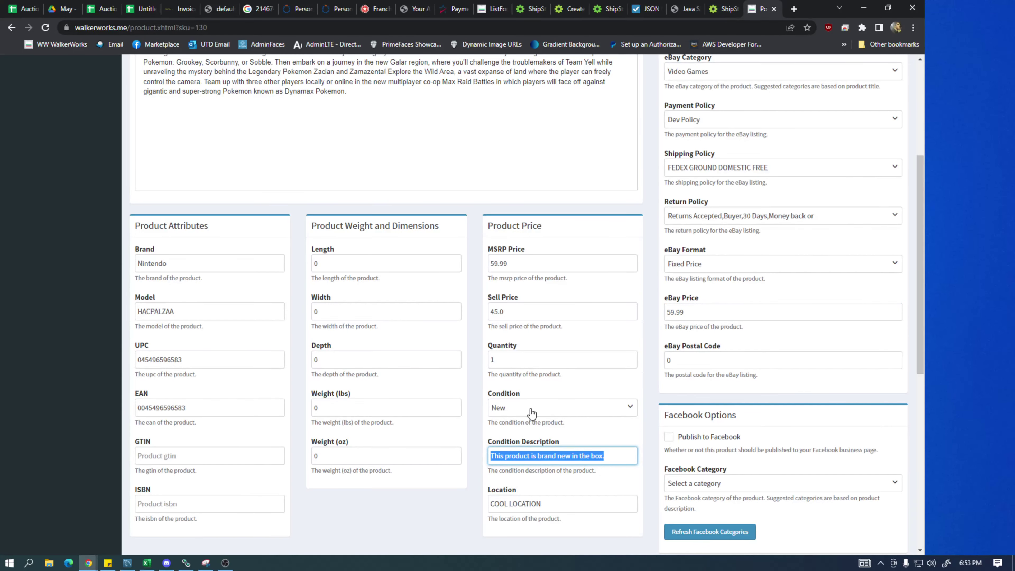
key(shift+Tab)
key(shift+Tab)
scroll(551, 386, up, 4)
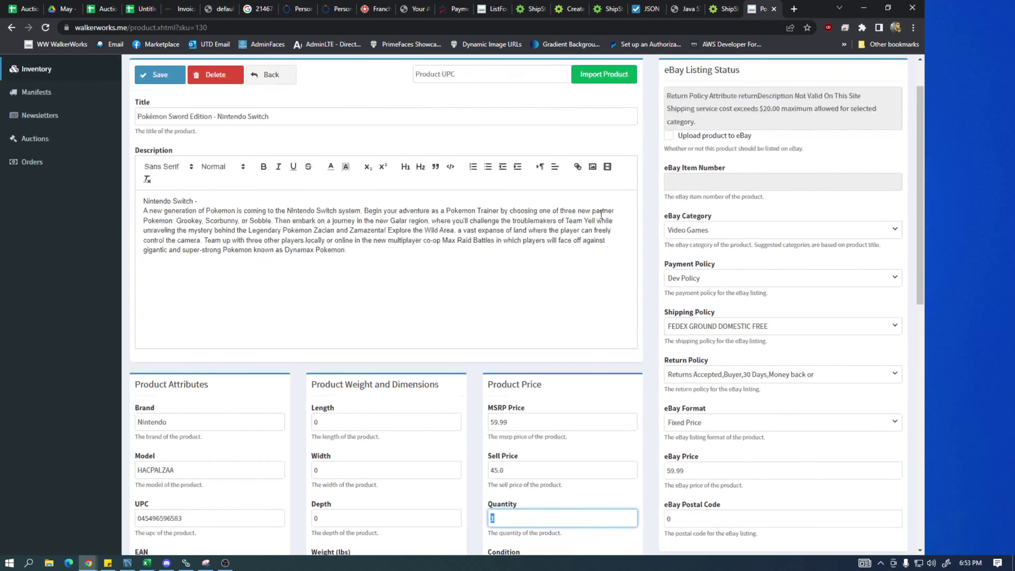
Examine the product's title and description text in the product form
click(657, 168)
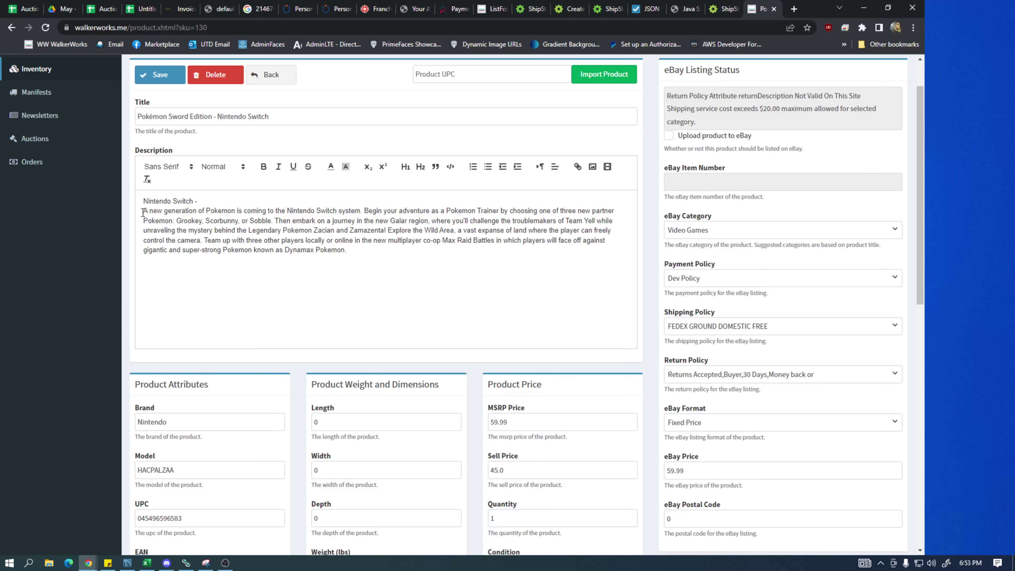
scroll(142, 212, up, 2)
drag(272, 164, 139, 169)
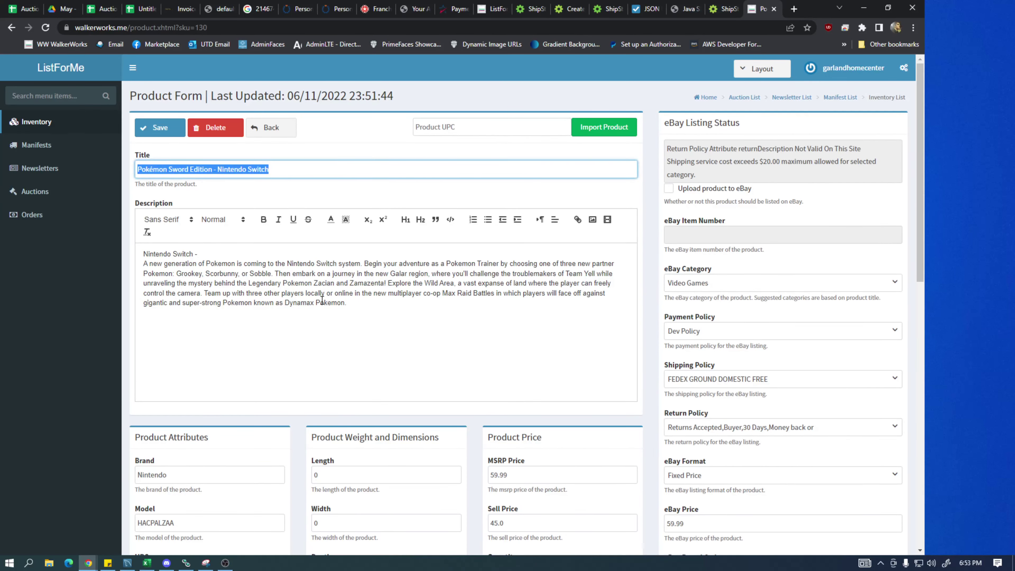
drag(350, 303, 119, 249)
click(326, 315)
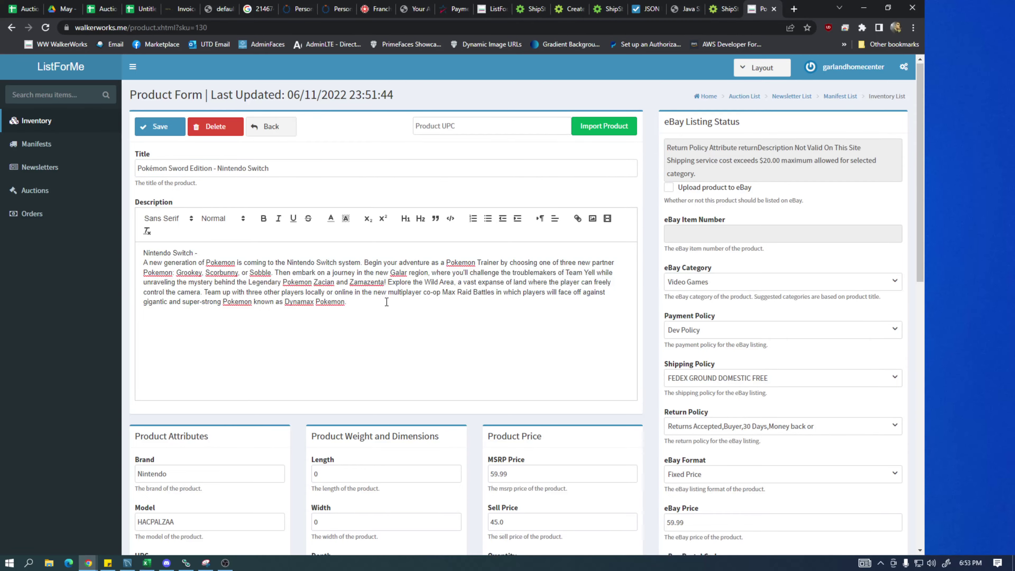
scroll(385, 302, down, 4)
scroll(413, 283, up, 5)
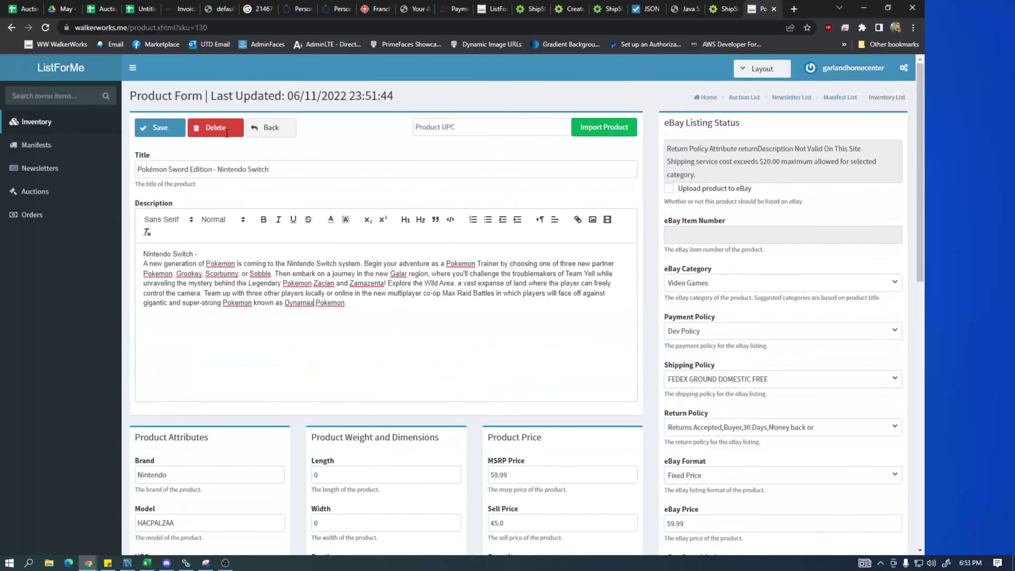
Leave the product form for the inventory list and examine the Unique Products, Total Products and Inventory Value figures
click(227, 133)
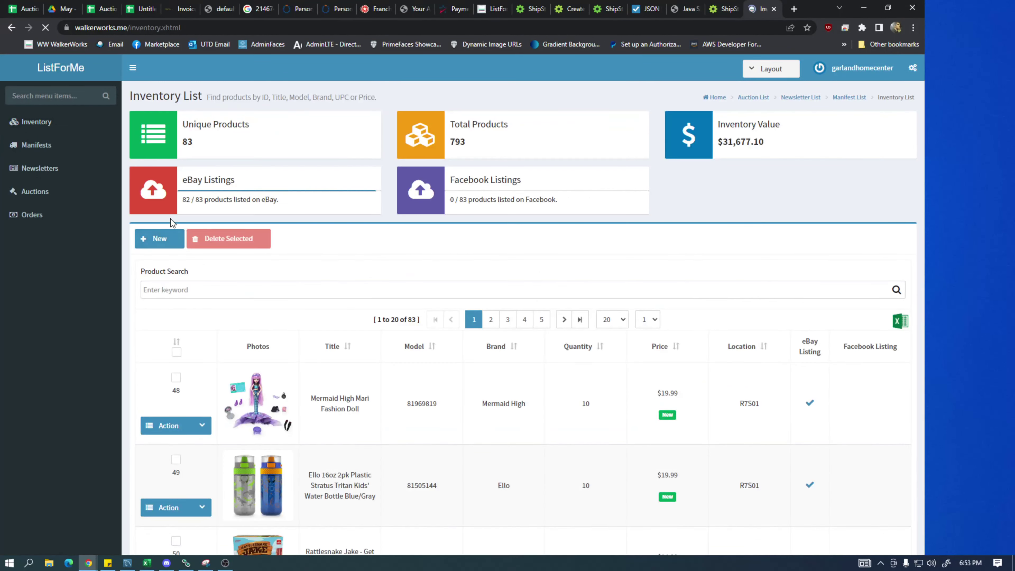
drag(204, 142, 173, 124)
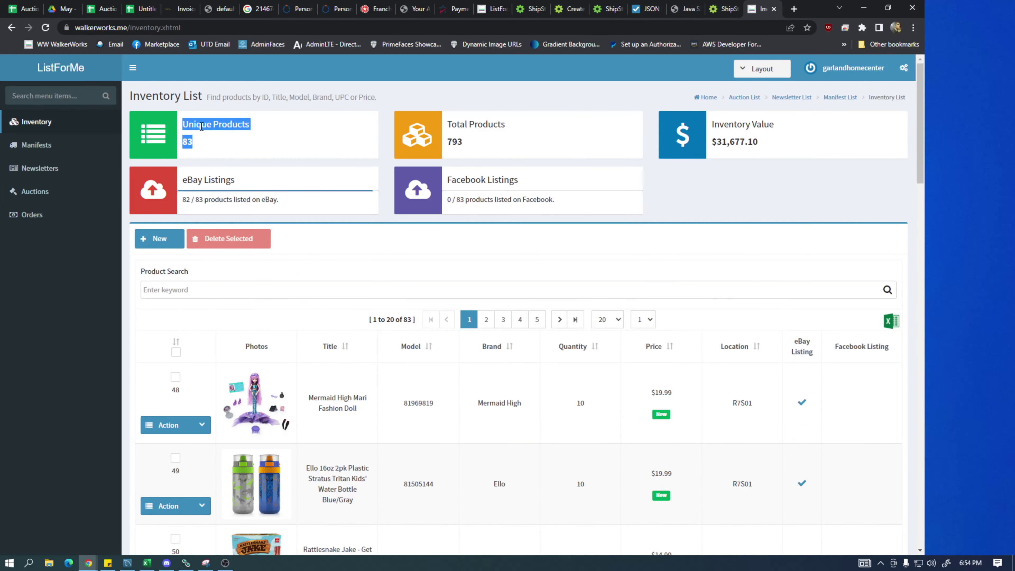
double_click(187, 142)
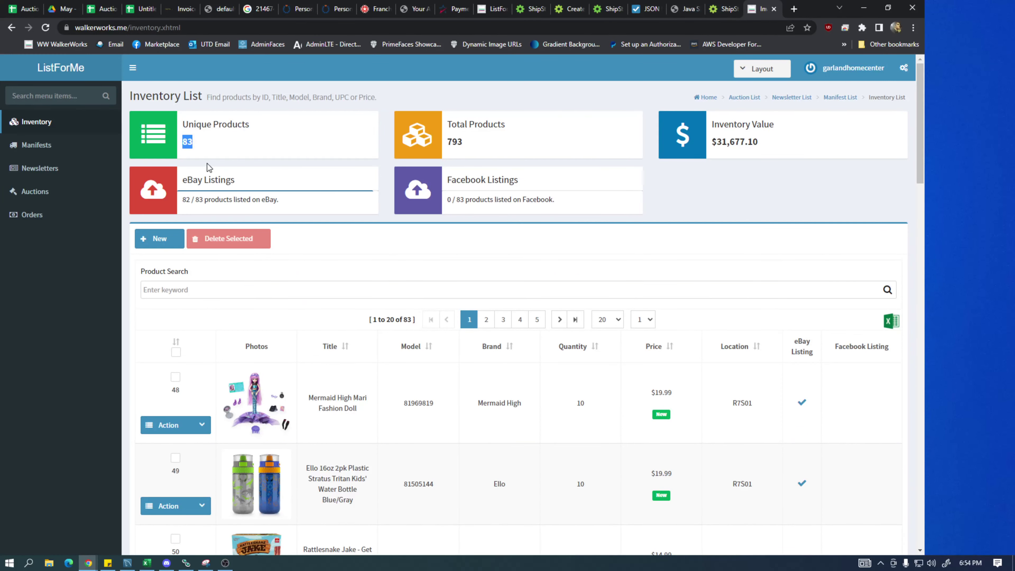
triple_click(188, 140)
click(470, 146)
triple_click(469, 146)
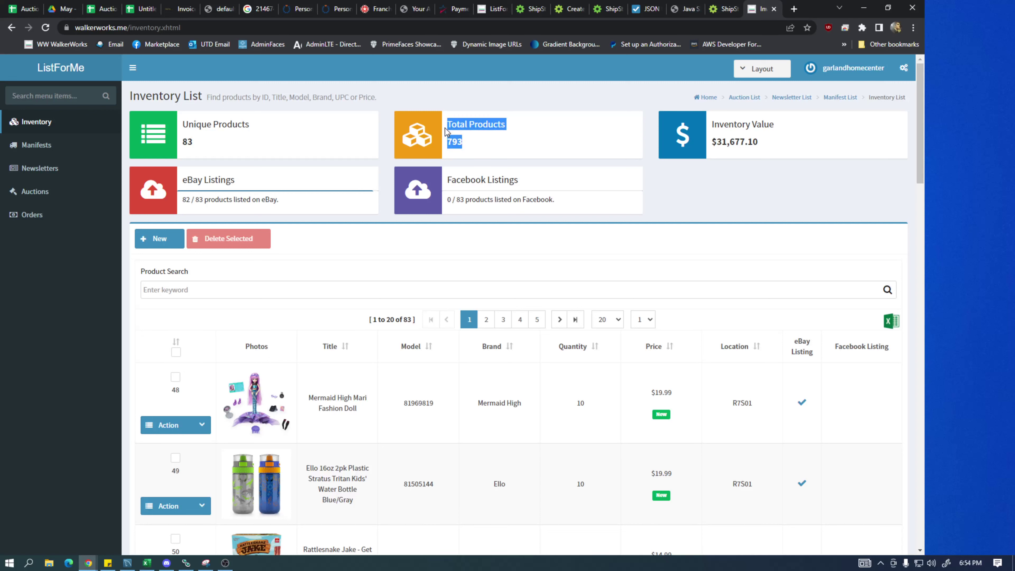
triple_click(777, 148)
Examine the eBay Listings summary in the inventory list
click(516, 153)
drag(281, 200, 188, 199)
click(189, 200)
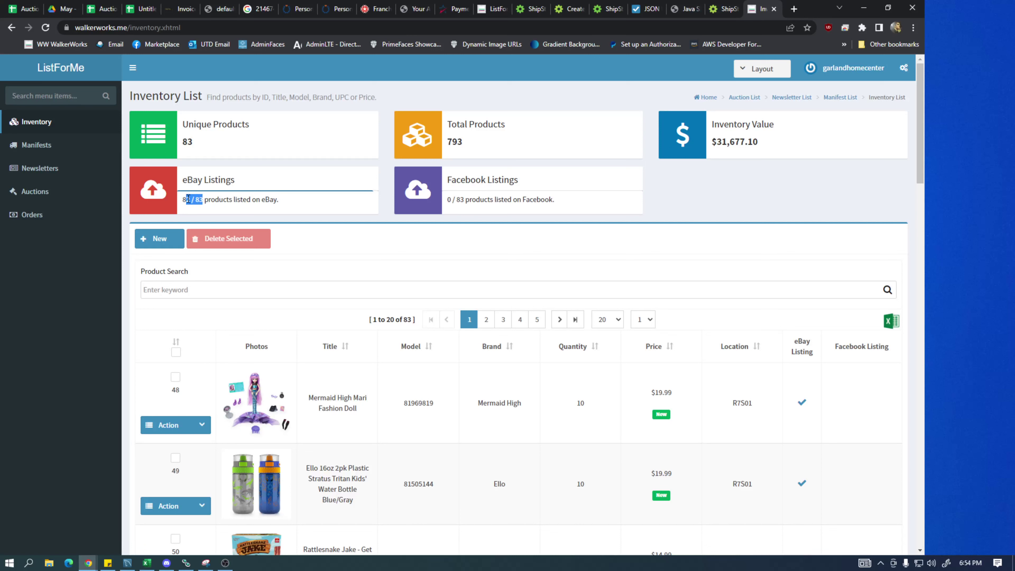
click(186, 200)
drag(183, 199, 287, 199)
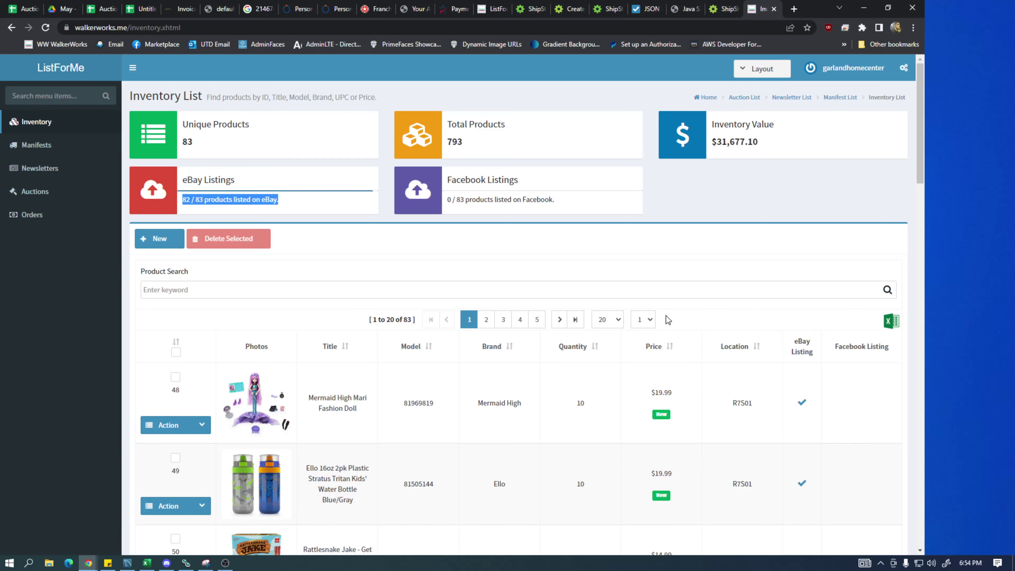
Remove the Pokémon Sword Edition - Nintendo Switch product from the last inventory page and check the eBay Listings summary
click(578, 320)
scroll(335, 390, down, 4)
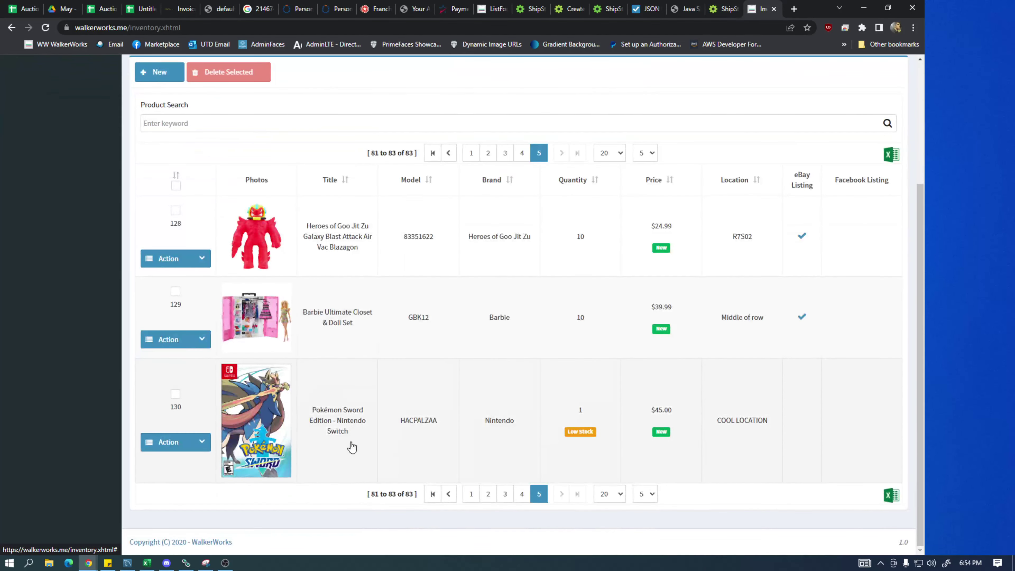
click(201, 443)
click(169, 480)
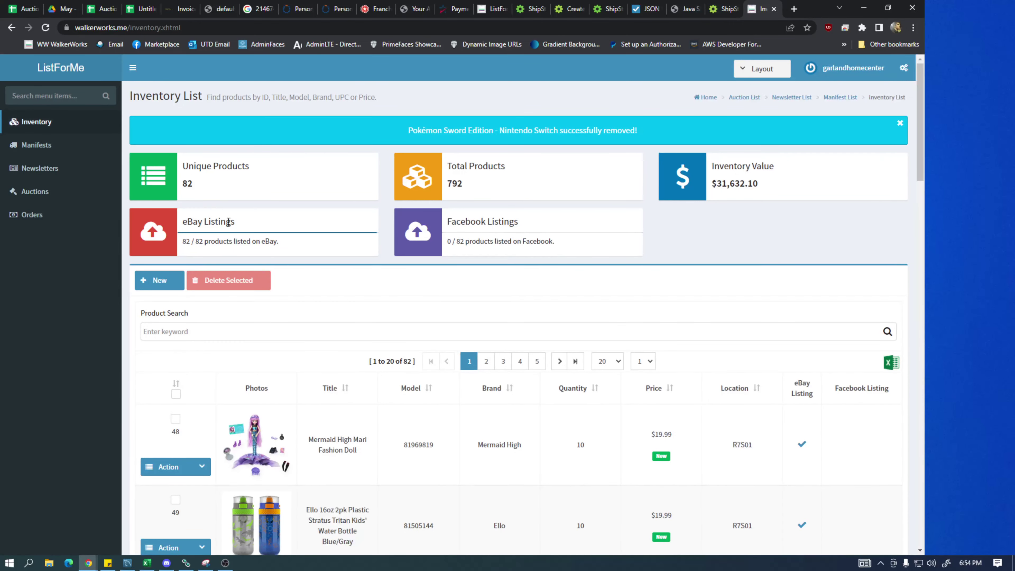
drag(279, 243, 180, 219)
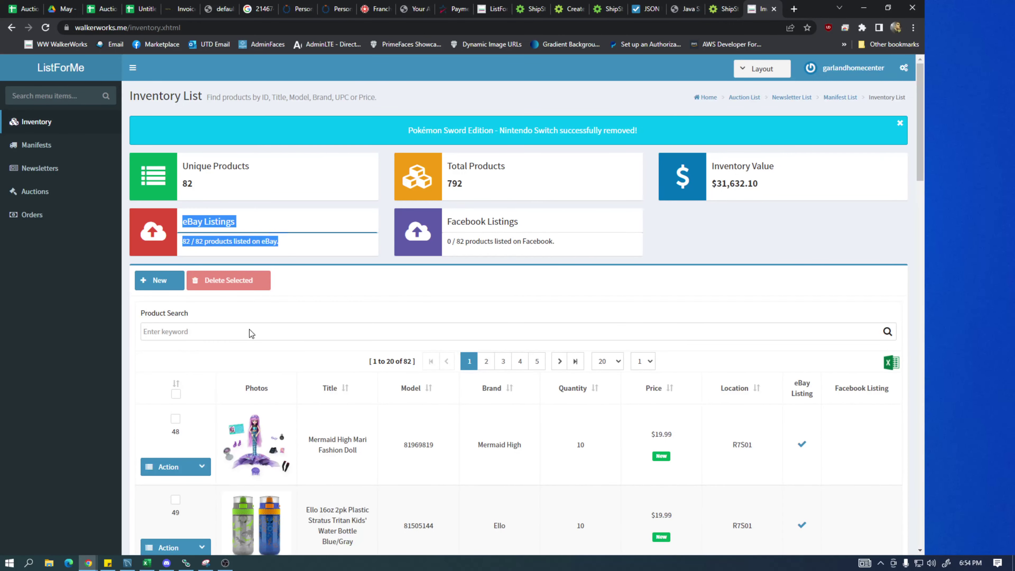
Open the order list sorted by newest purchase date and examine the eBay Orders total
click(32, 215)
click(578, 196)
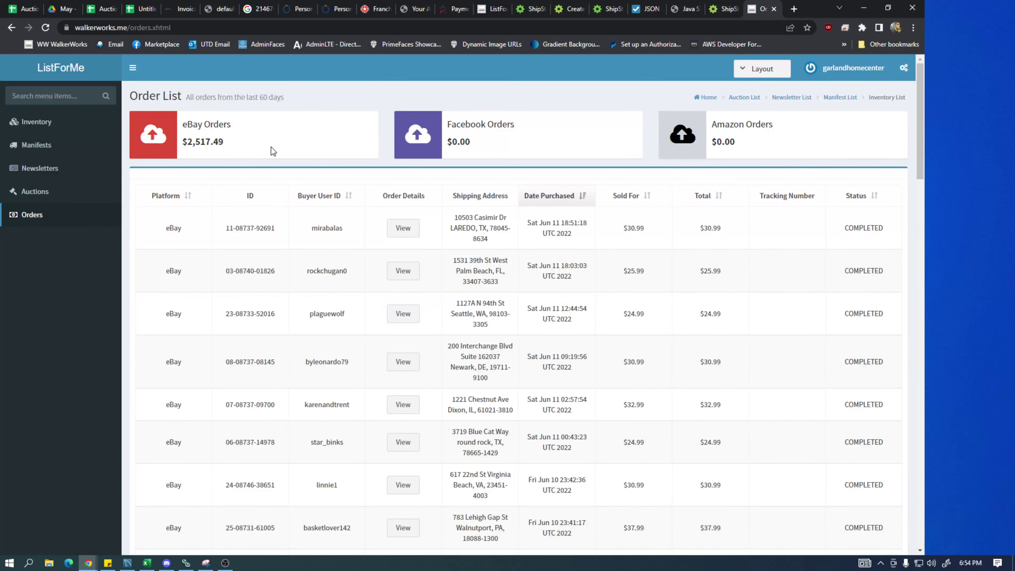
mouse_move(194, 135)
mouse_down()
mouse_move(184, 127)
mouse_move(189, 143)
mouse_move(178, 125)
mouse_up()
click(188, 132)
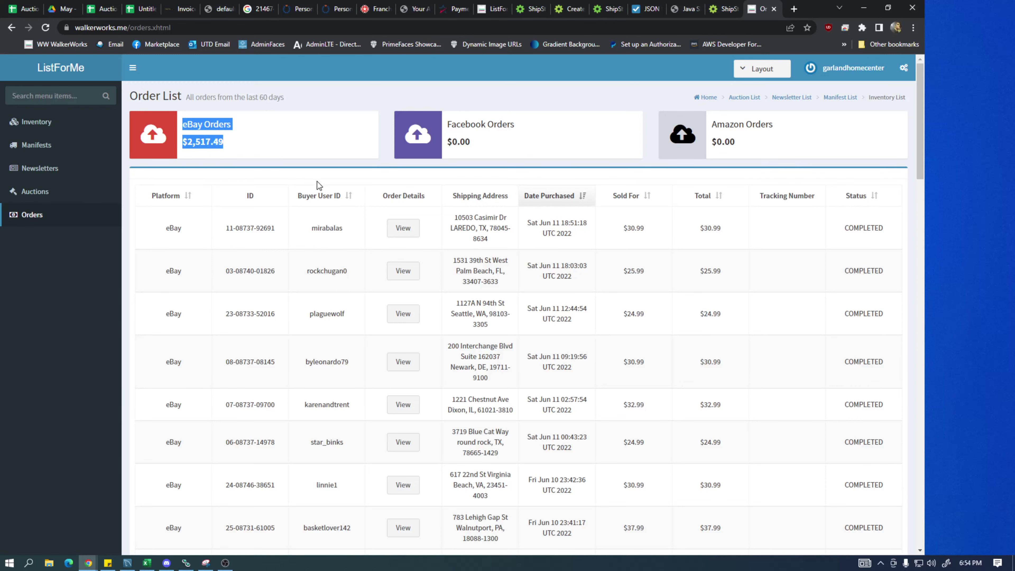
View the orders oldest first, return to newest first, and examine the Sold For amounts and Tracking Number column
click(583, 200)
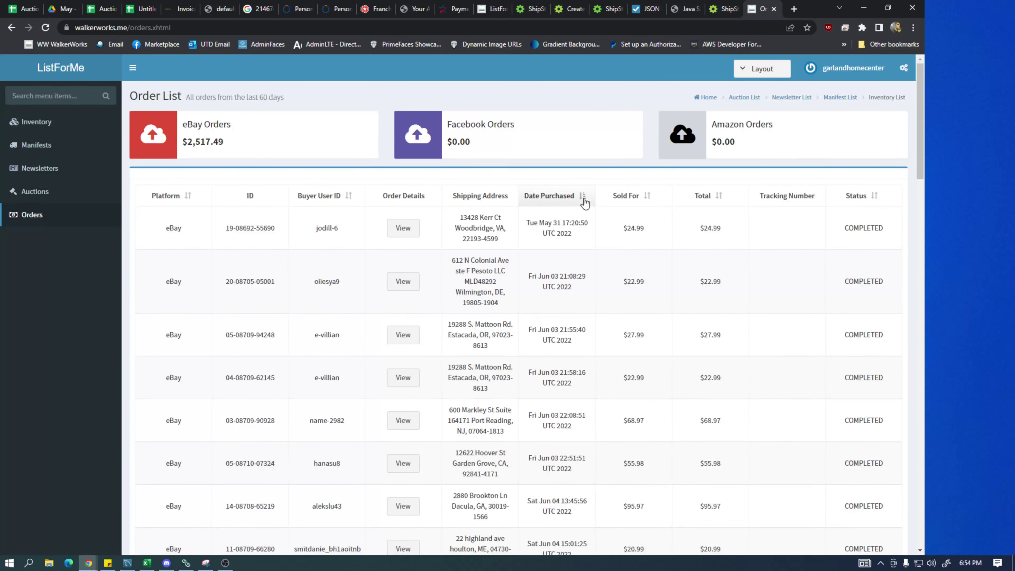
click(584, 200)
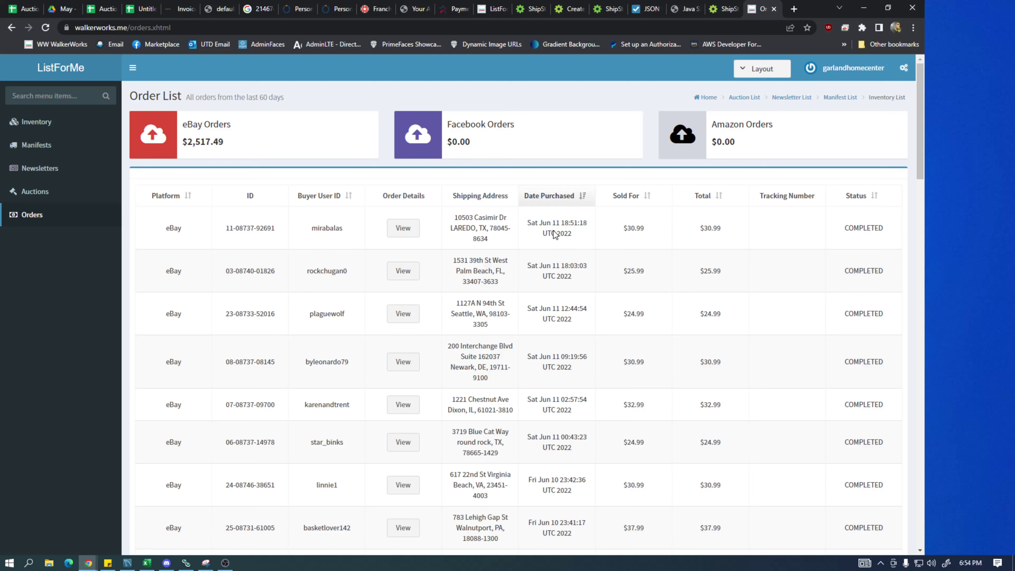
triple_click(622, 276)
triple_click(616, 315)
click(773, 221)
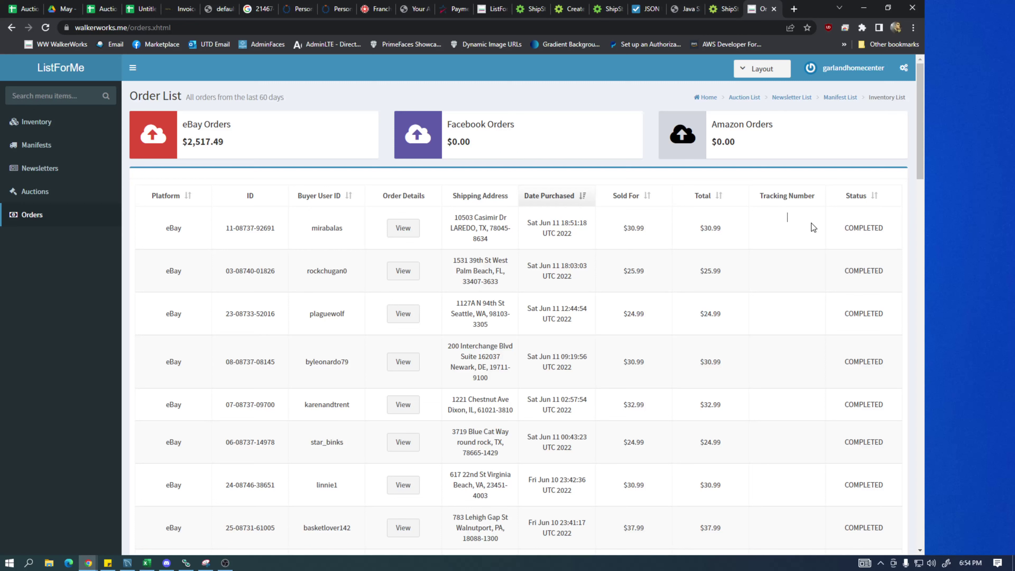